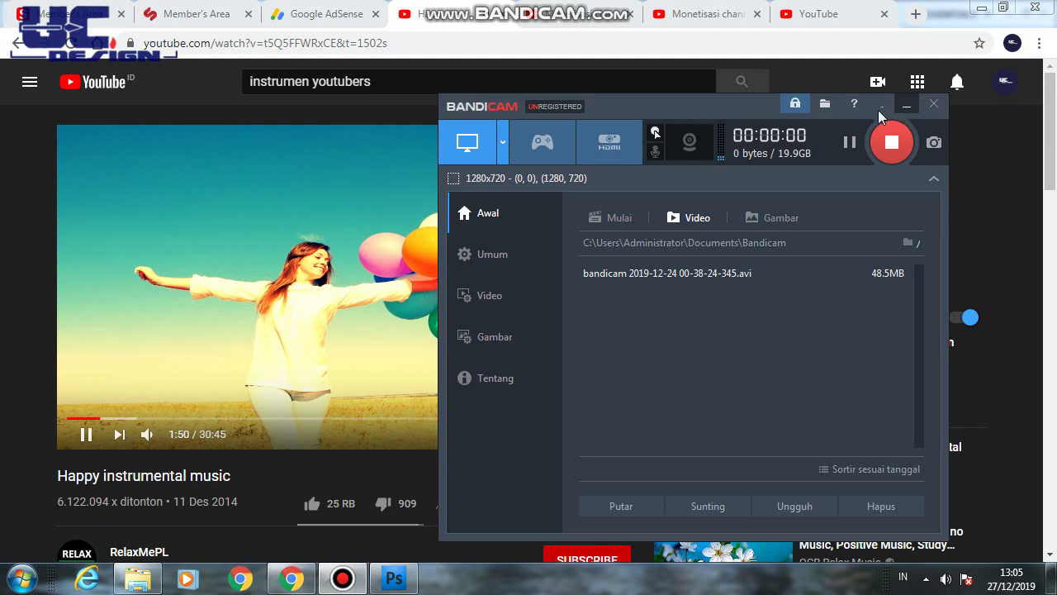
Minimize the Bandicam recorder and switch to Photoshop from the taskbar.
click(906, 105)
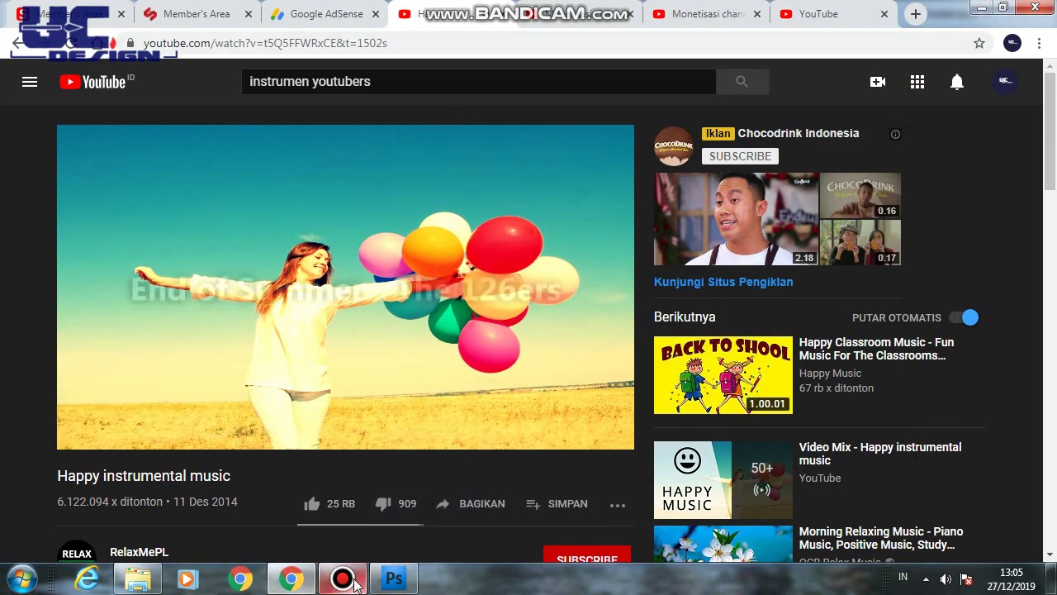
click(394, 579)
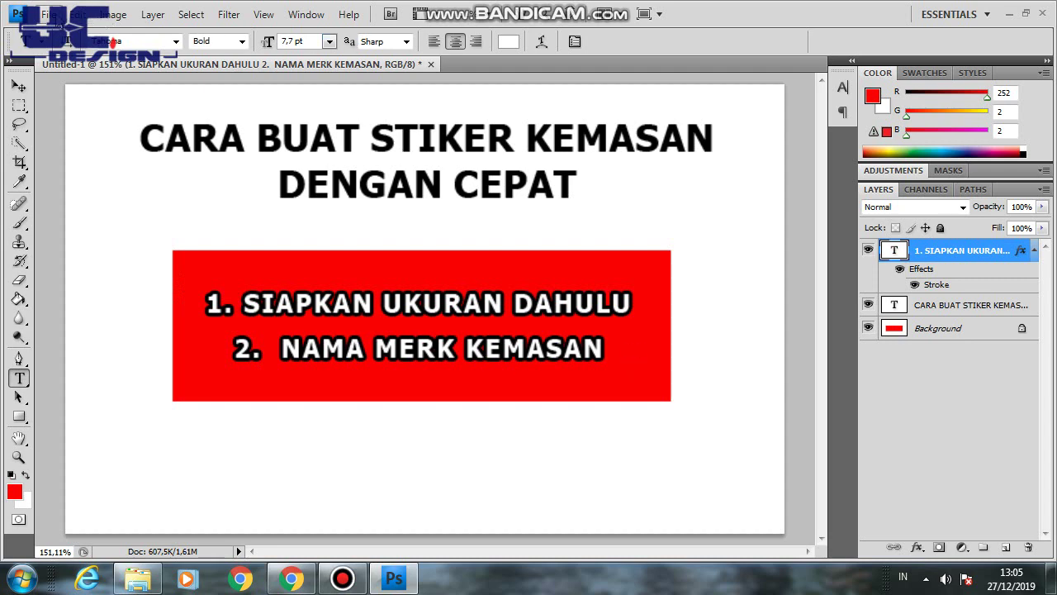
Create a new white 8 × 8 cm document at 300 pixels/cm.
click(49, 15)
click(65, 35)
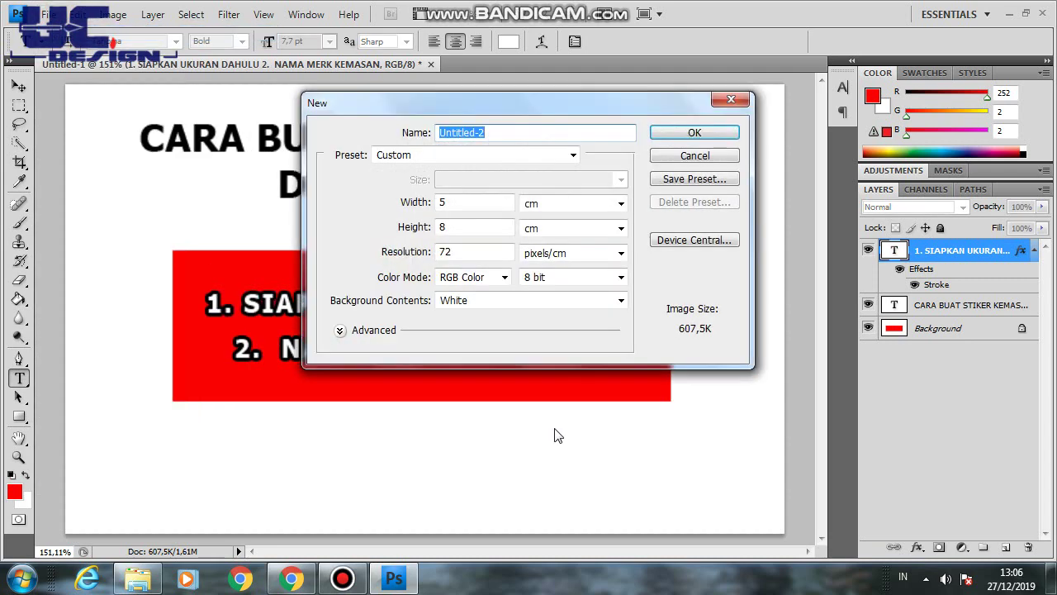
text(5)
double_click(453, 202)
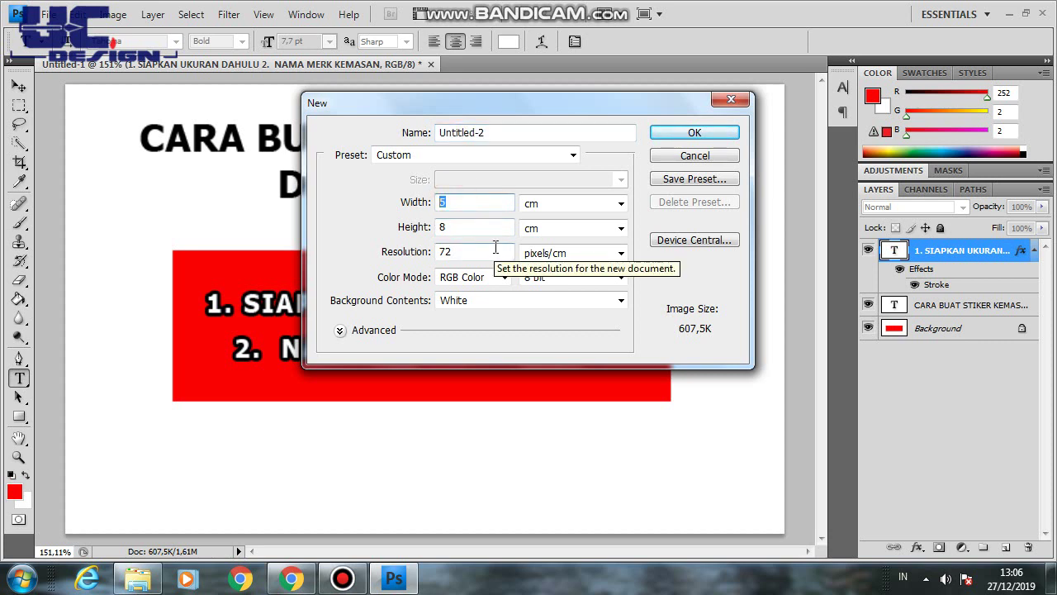
text(8)
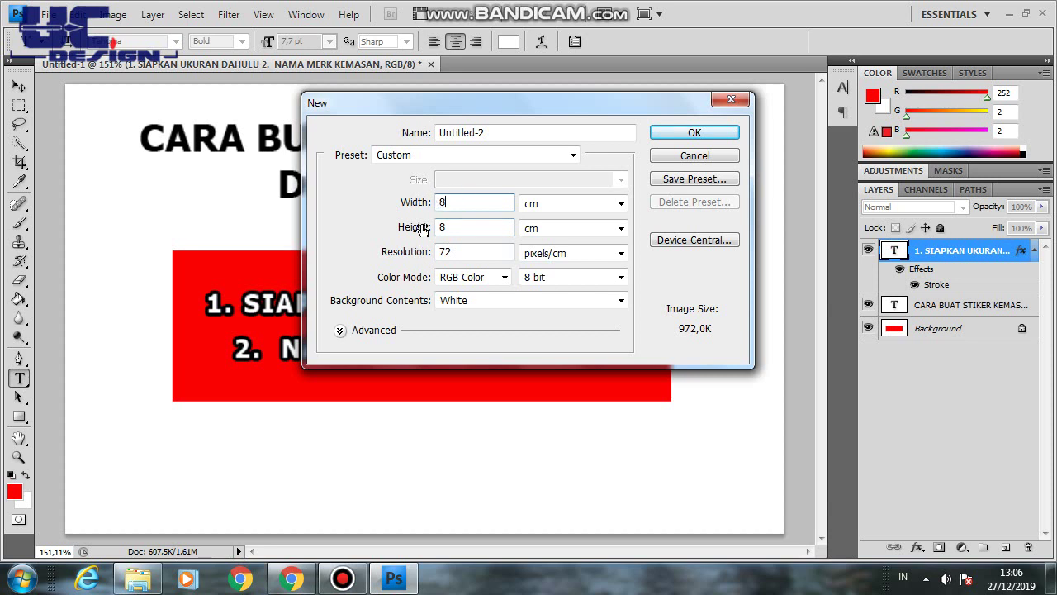
double_click(455, 252)
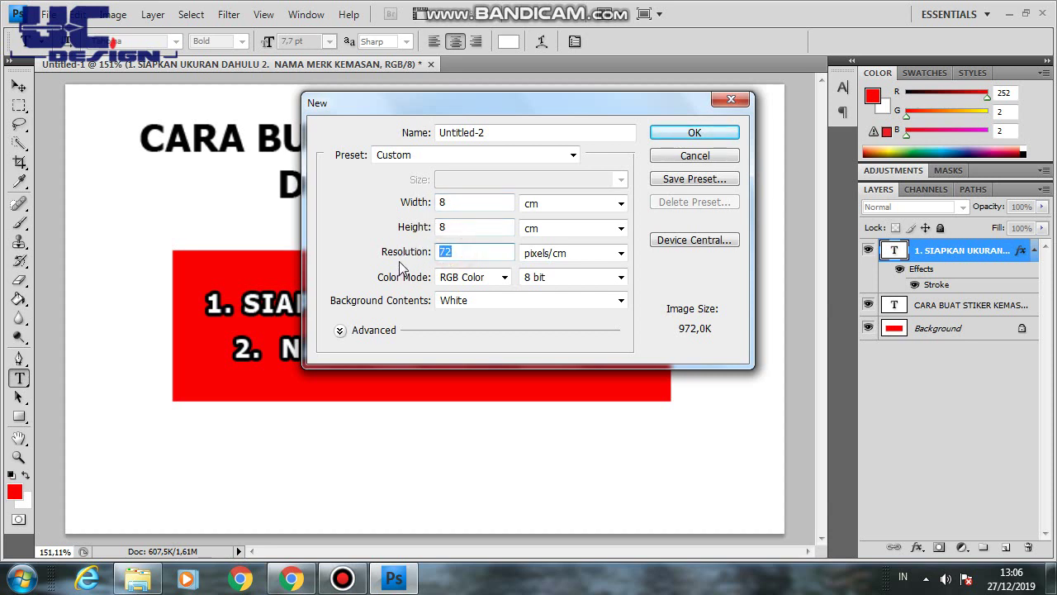
text(3)
text(00)
click(694, 132)
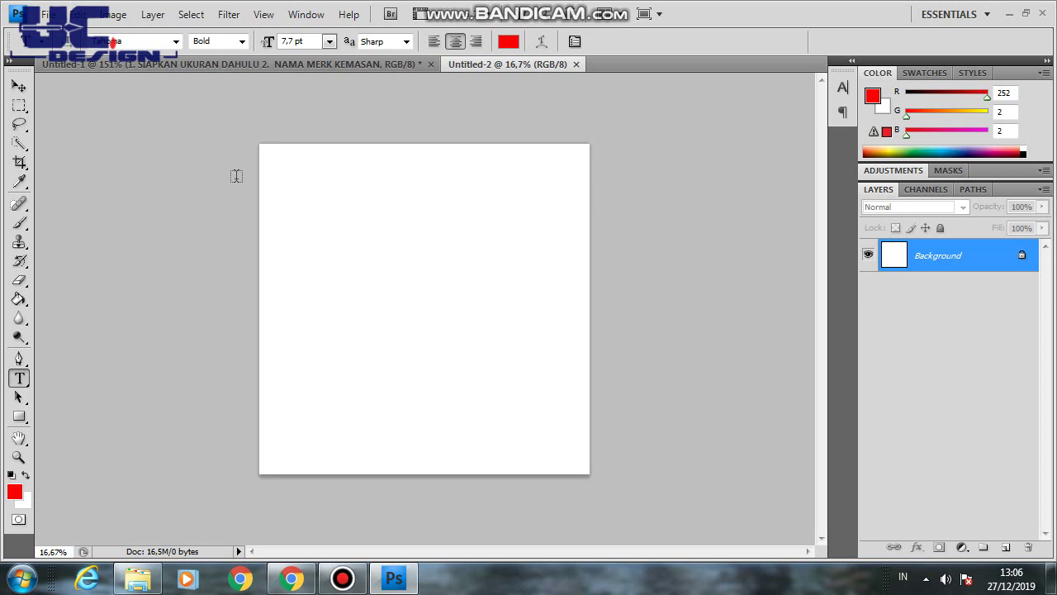
Type the word JUANG in red near the top left of the canvas.
click(306, 216)
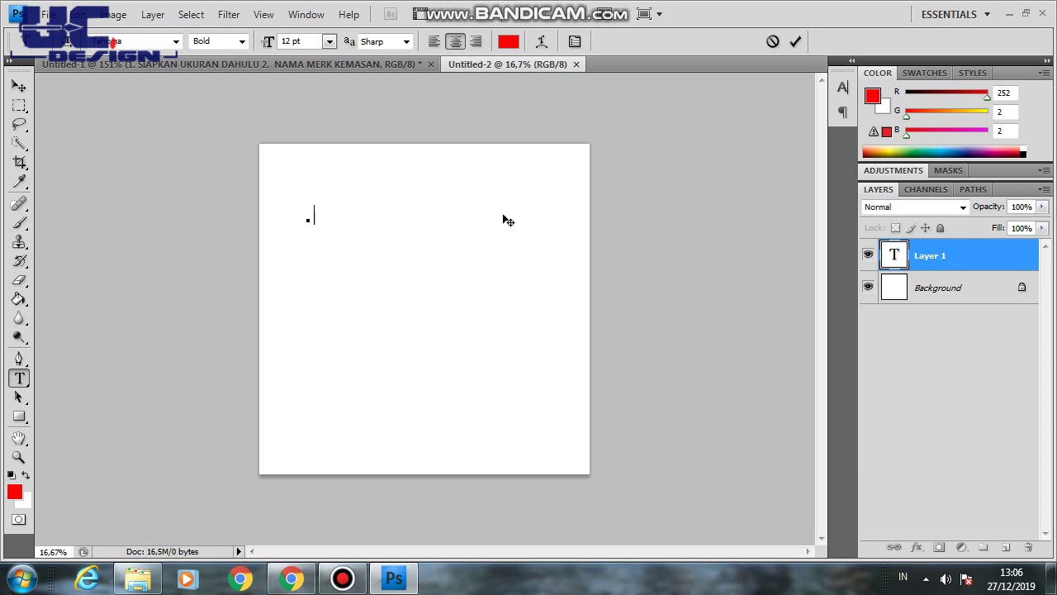
text(JUA)
text(NG)
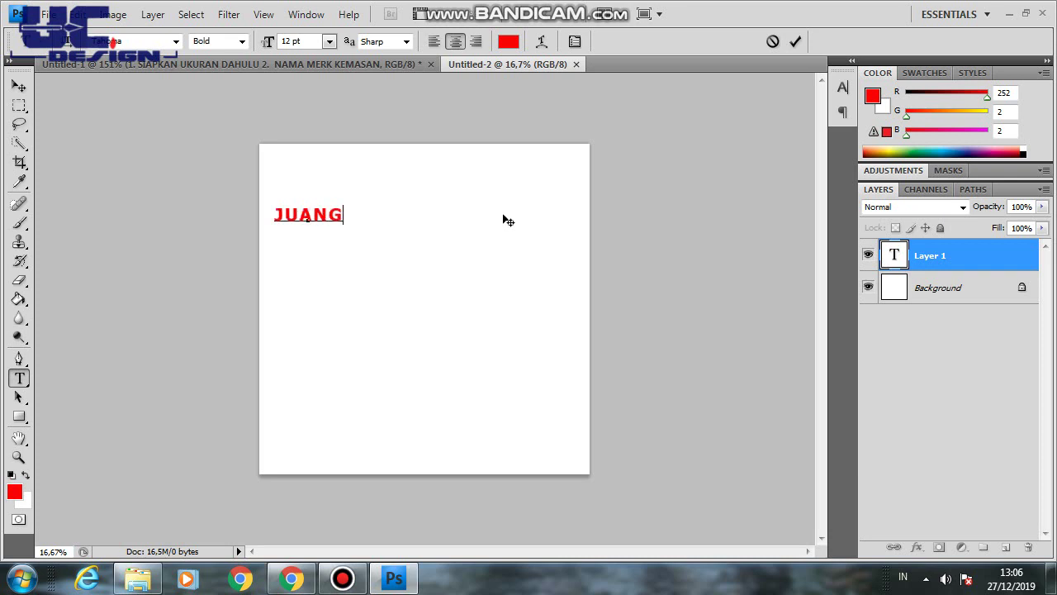
click(19, 86)
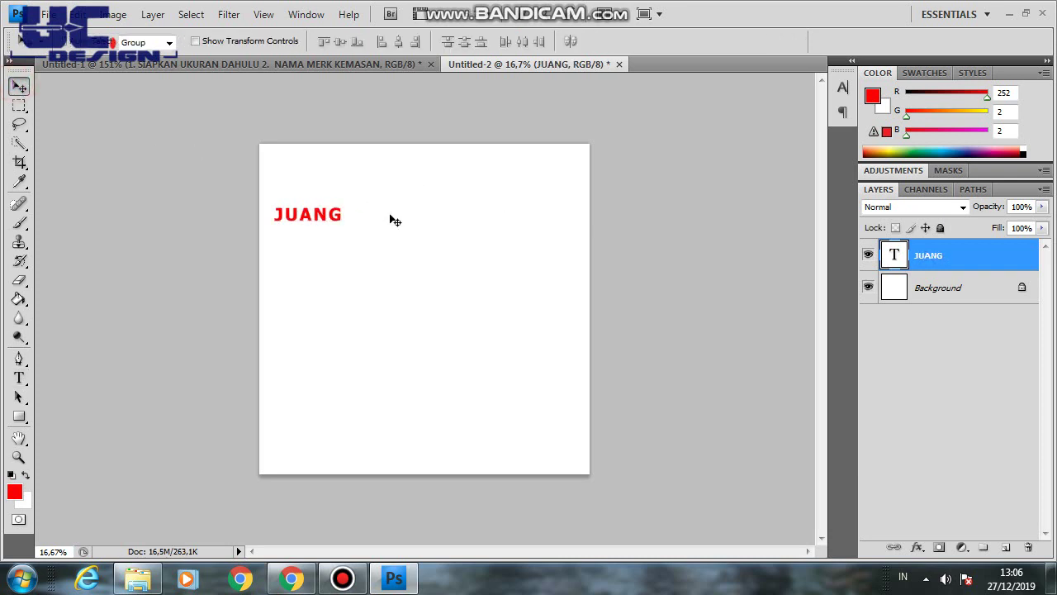
Scale JUANG proportionally to about 329% and move it toward the canvas centre.
key(ctrl+t)
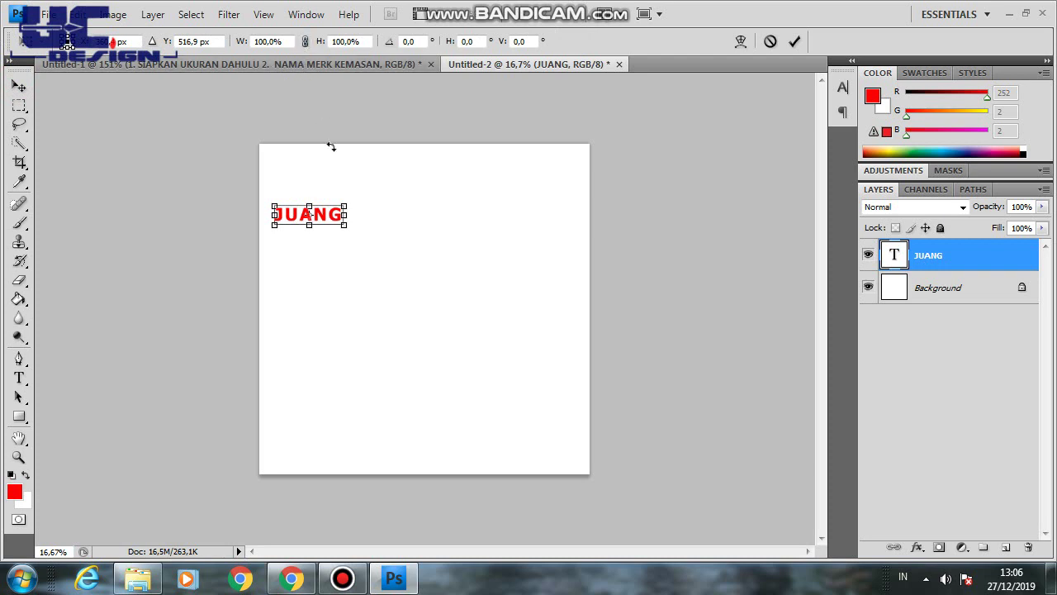
click(77, 14)
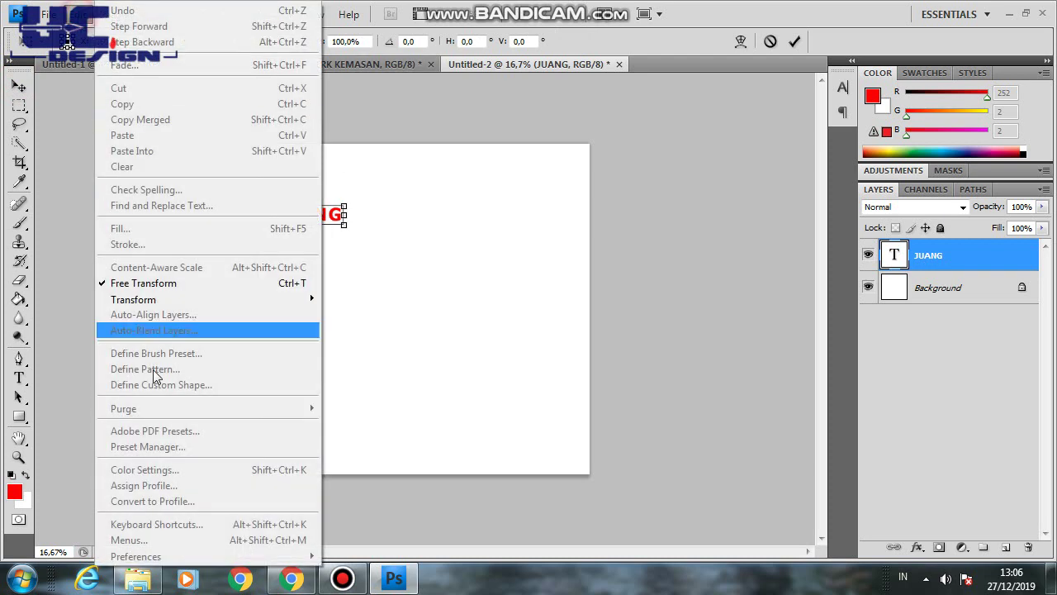
click(157, 284)
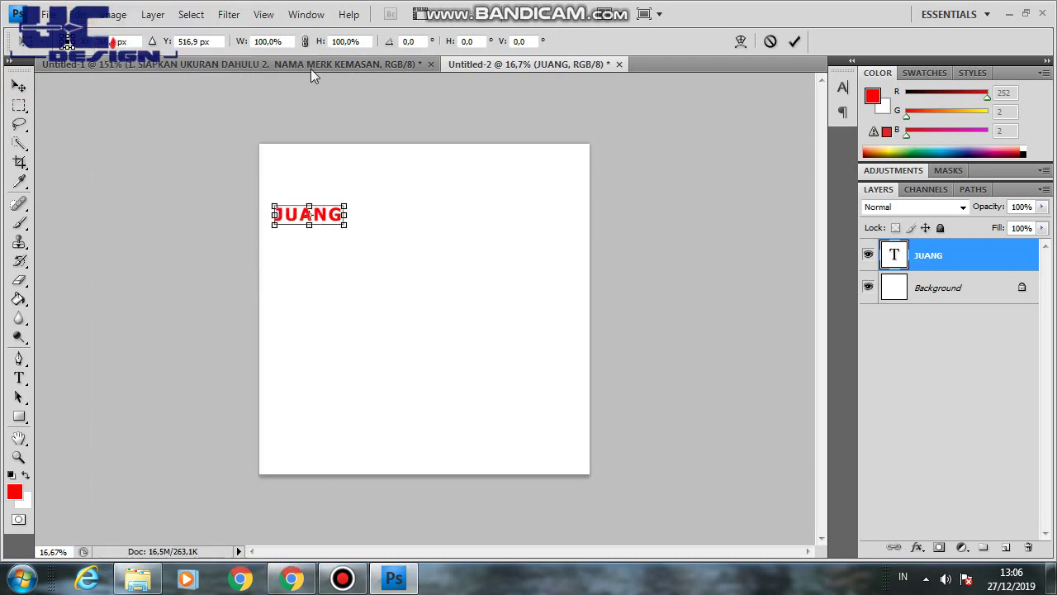
click(305, 41)
drag(345, 226, 487, 316)
click(20, 88)
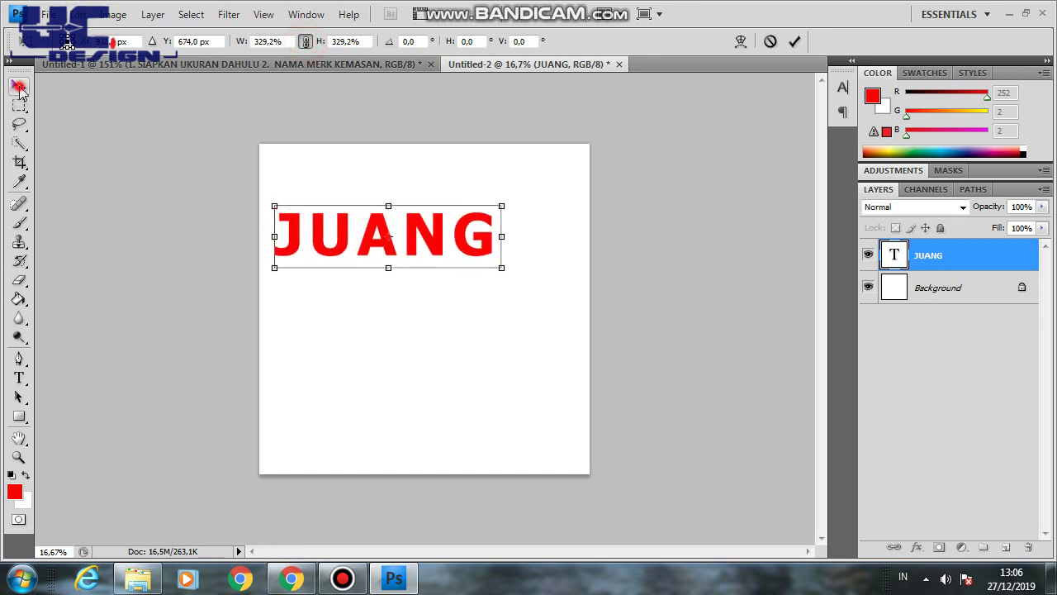
click(436, 216)
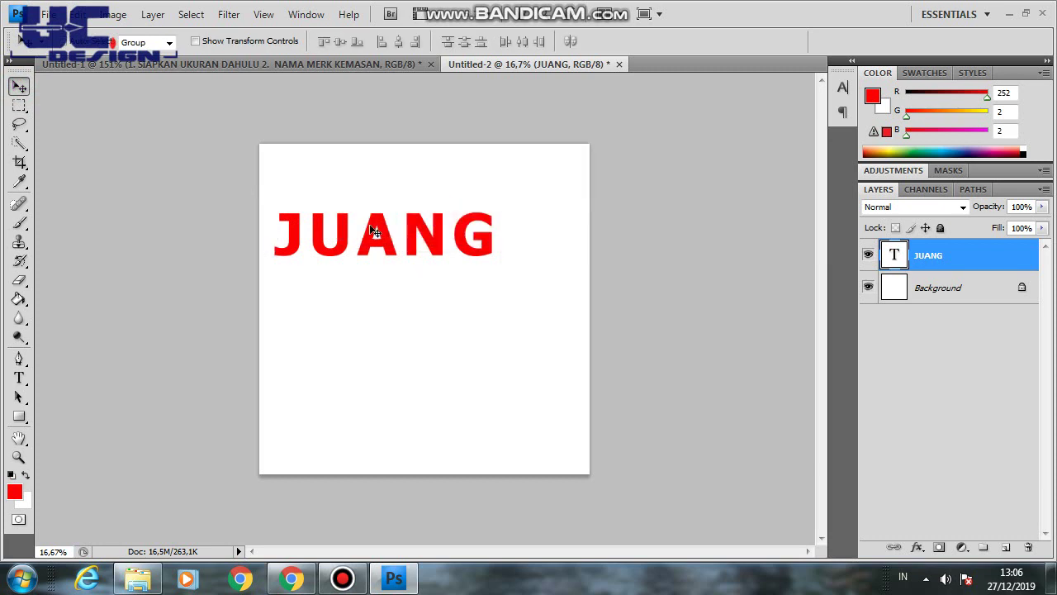
mouse_move(437, 248)
mouse_down()
mouse_move(486, 263)
mouse_move(475, 289)
mouse_up()
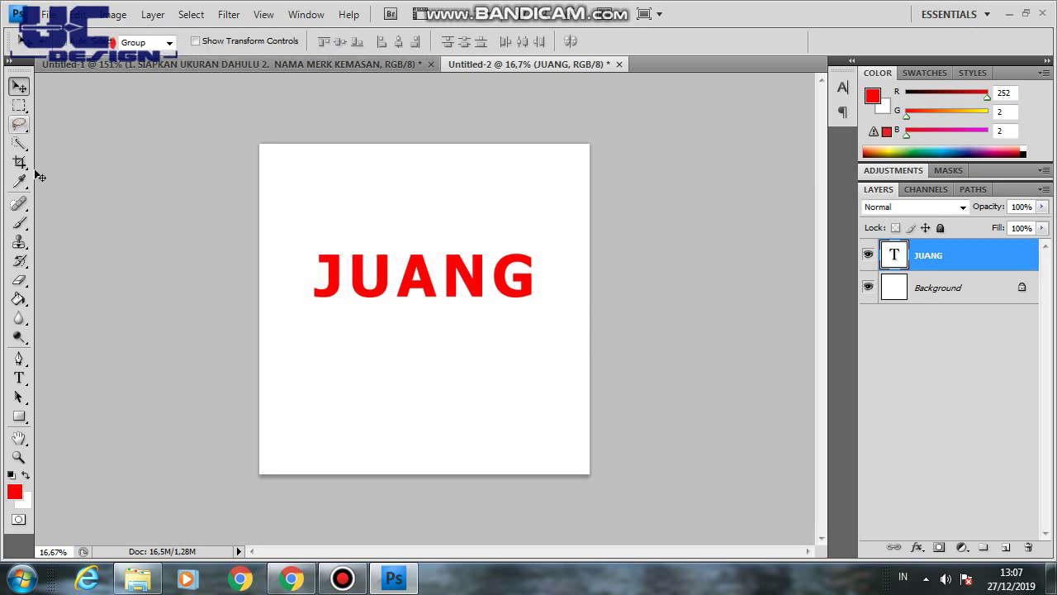
Draw a curved red swoosh shape layer with the Pen tool beneath JUANG.
click(19, 357)
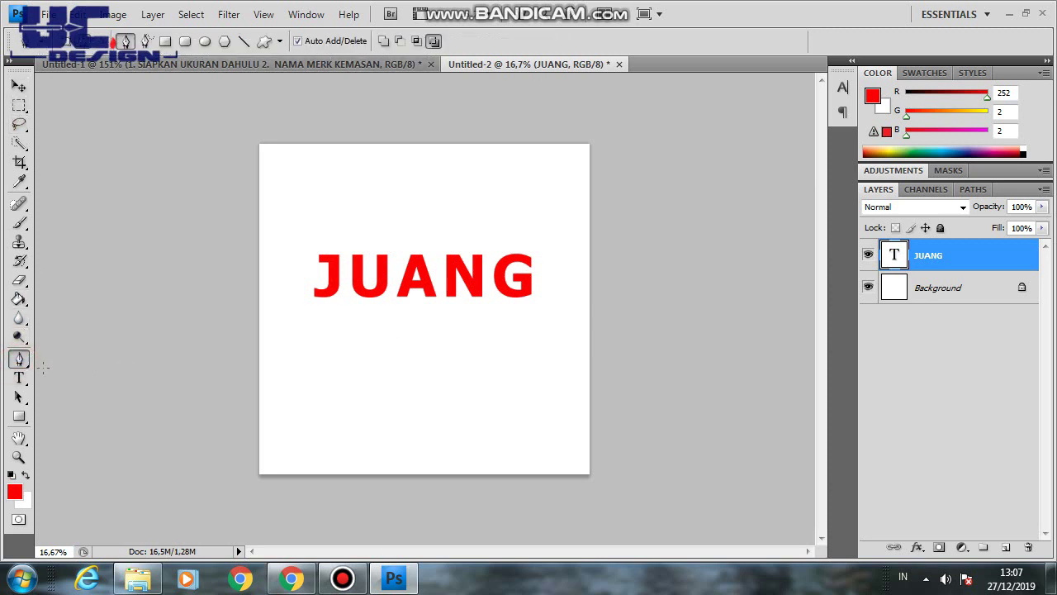
click(68, 41)
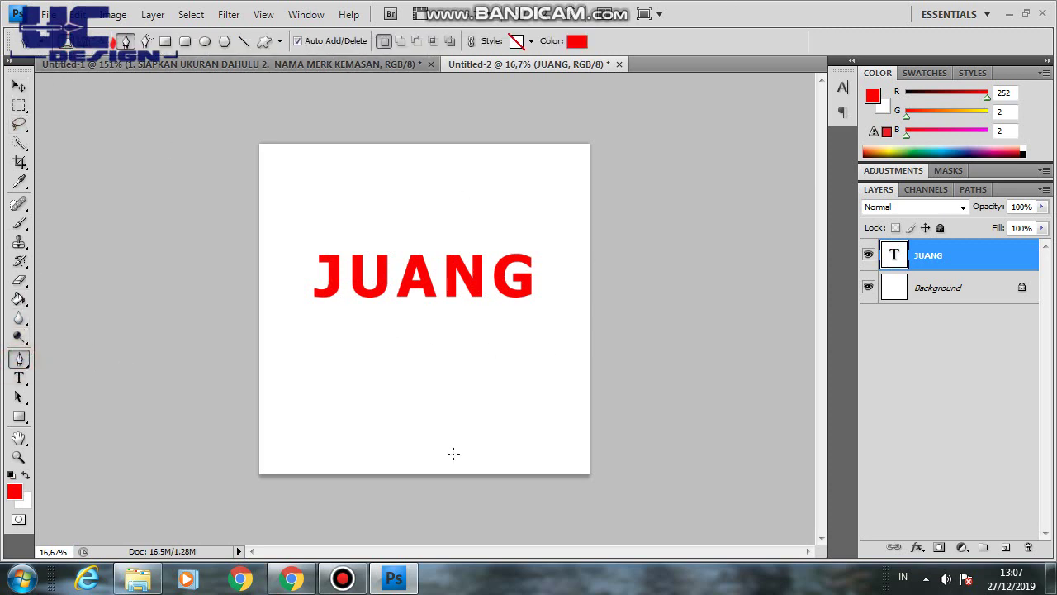
click(256, 382)
click(583, 254)
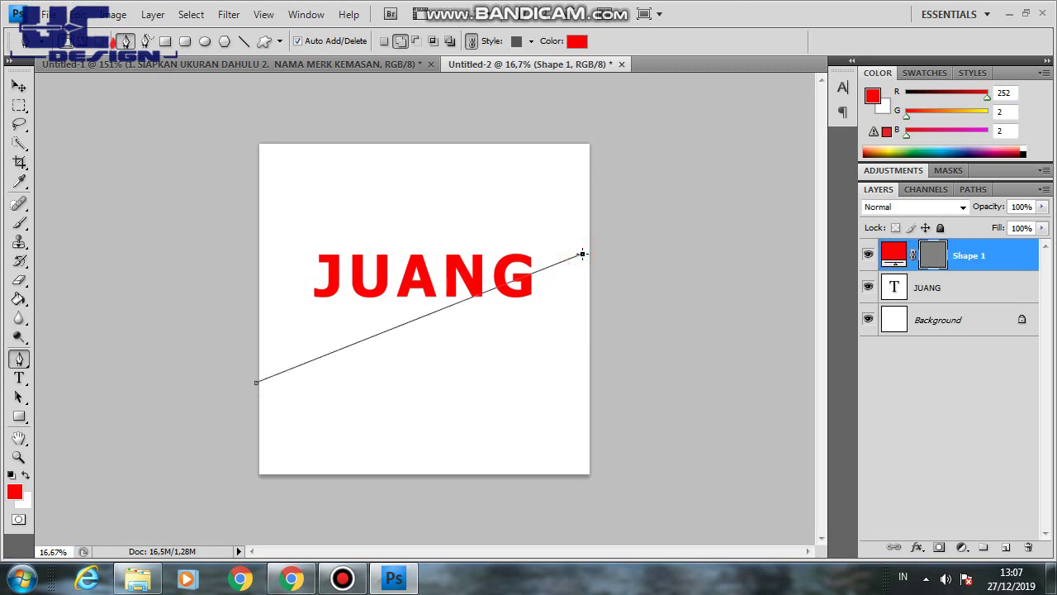
drag(582, 254, 542, 151)
alt+click(582, 254)
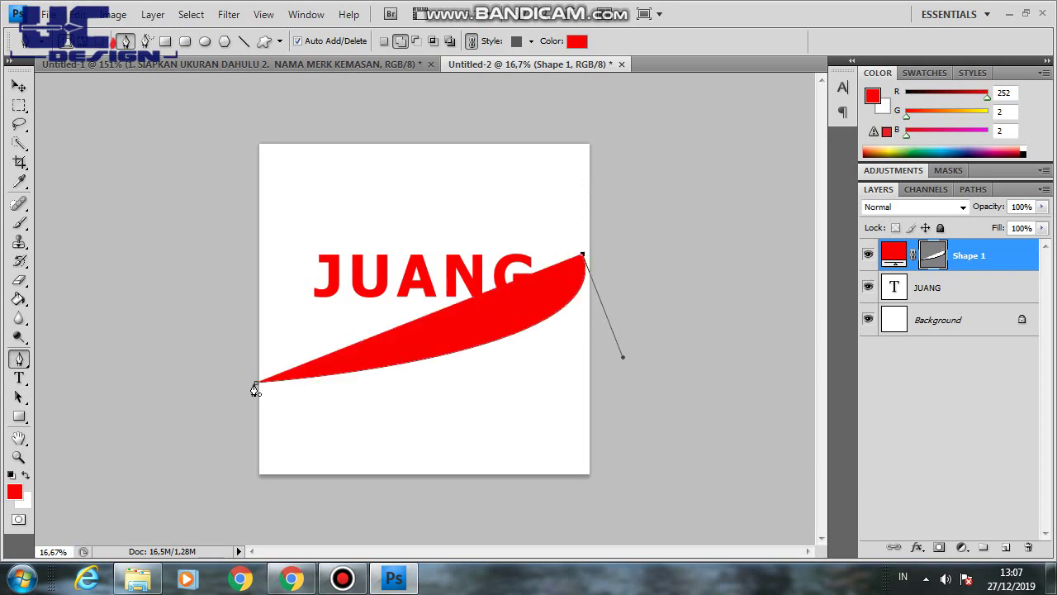
mouse_move(256, 383)
mouse_down()
mouse_move(29, 259)
mouse_move(40, 182)
mouse_up()
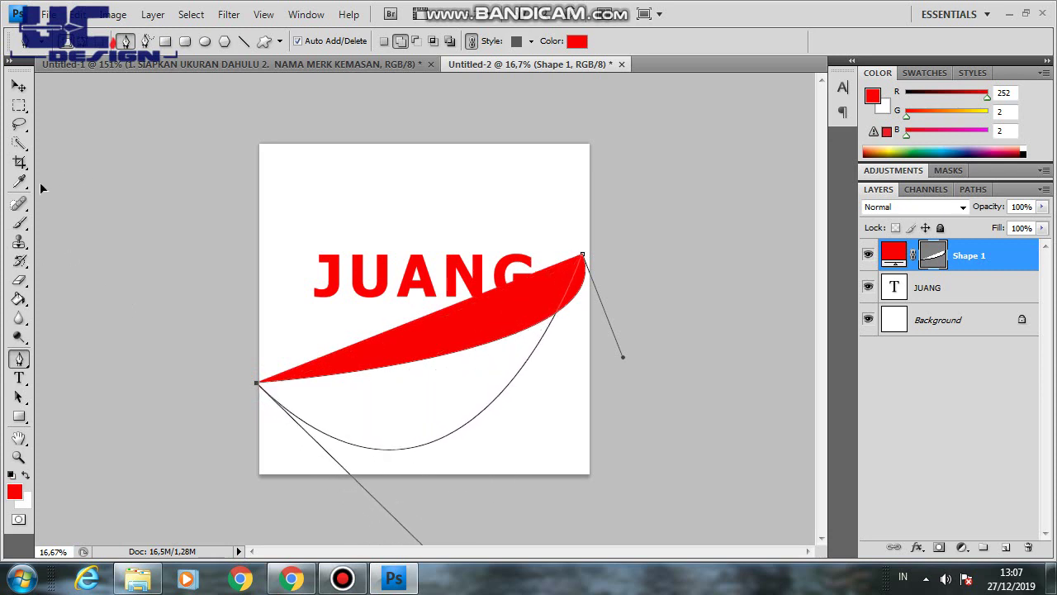
mouse_move(40, 182)
mouse_down()
mouse_move(397, 517)
mouse_move(352, 404)
mouse_move(279, 349)
mouse_move(210, 324)
mouse_move(95, 321)
mouse_move(79, 303)
mouse_up()
key(Return)
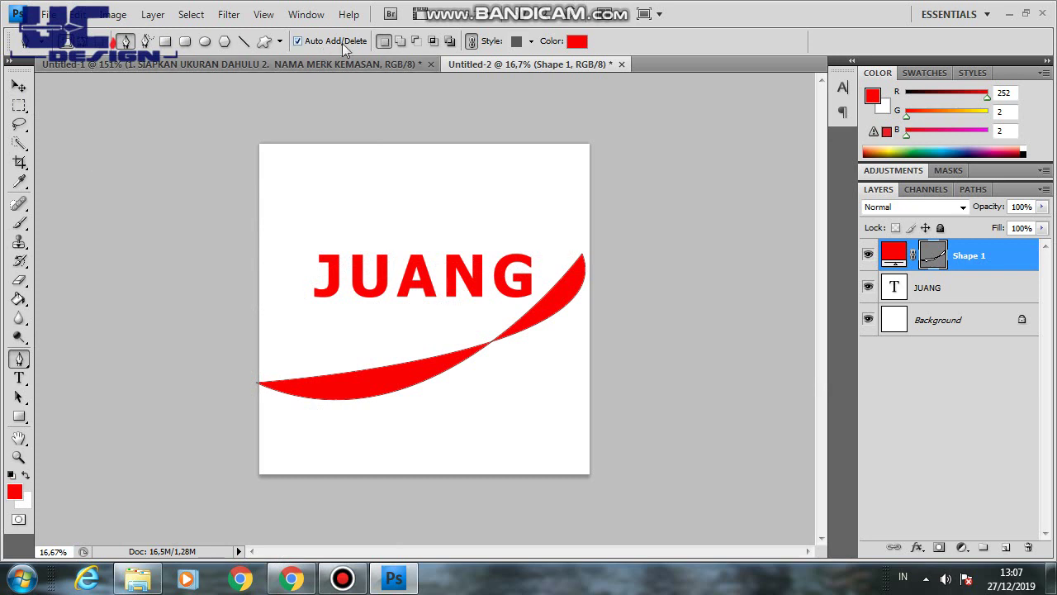
Add a second swoosh at the bottom left to the same shape layer.
click(400, 42)
click(250, 422)
click(559, 368)
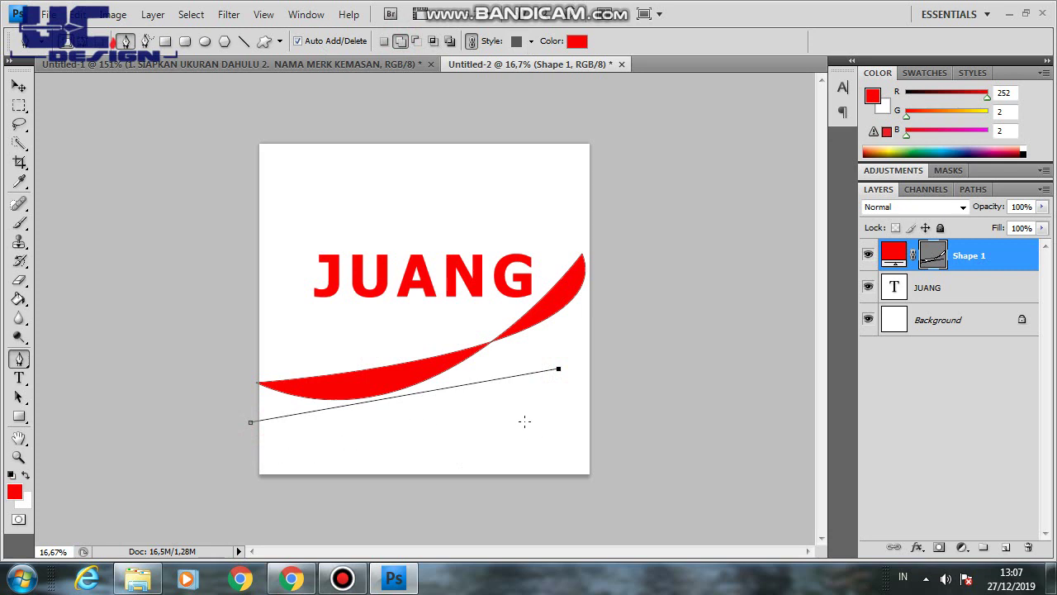
click(256, 478)
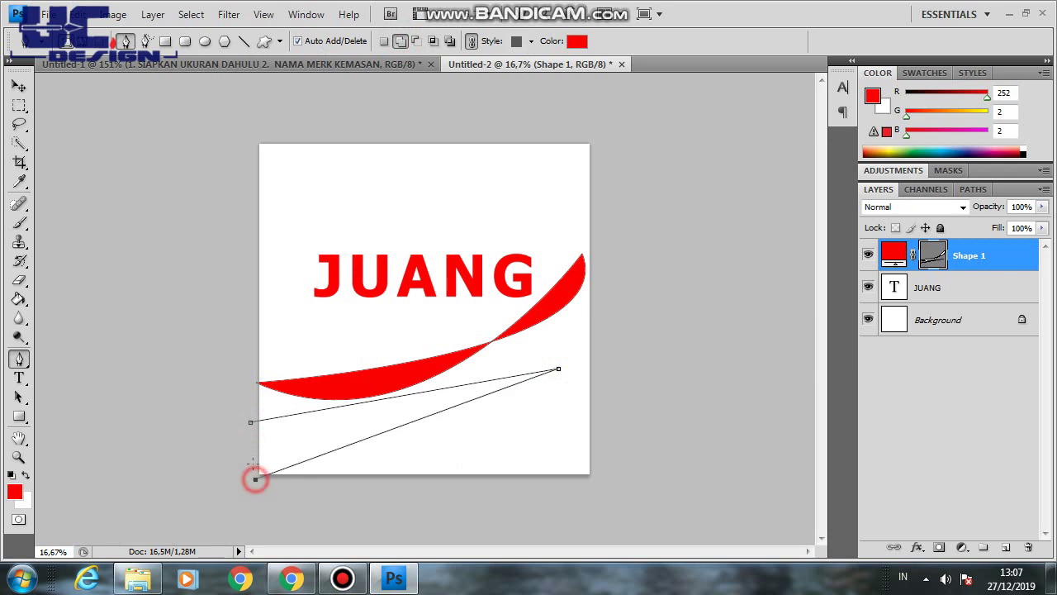
click(250, 424)
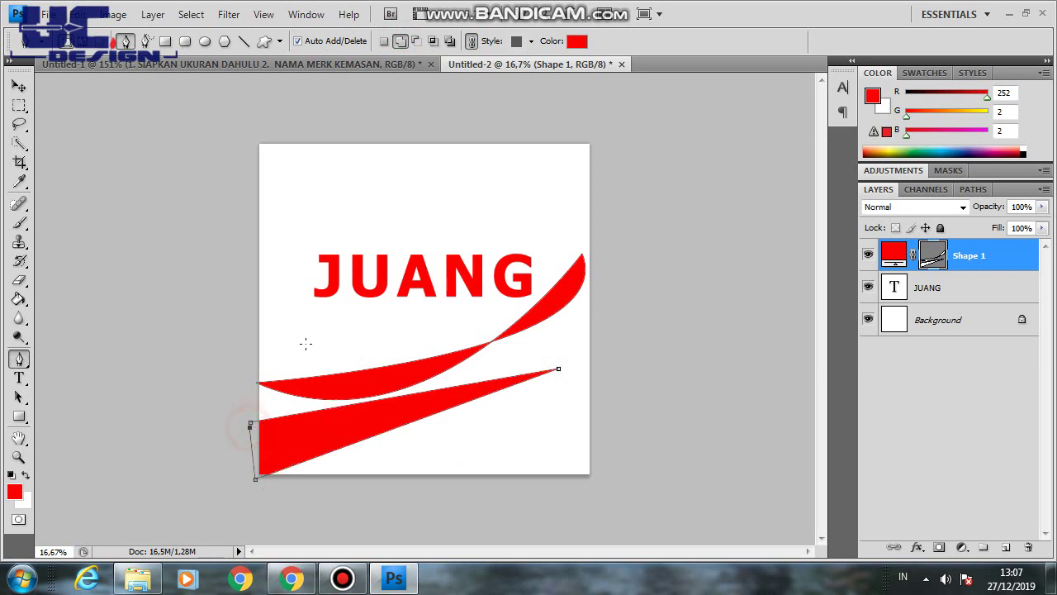
click(18, 104)
click(19, 358)
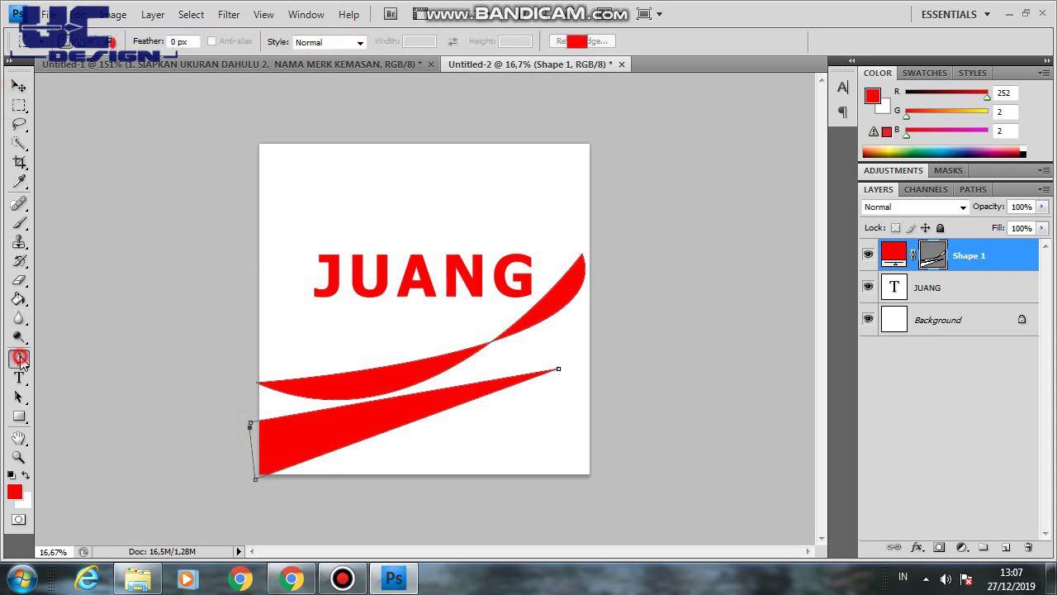
click(928, 293)
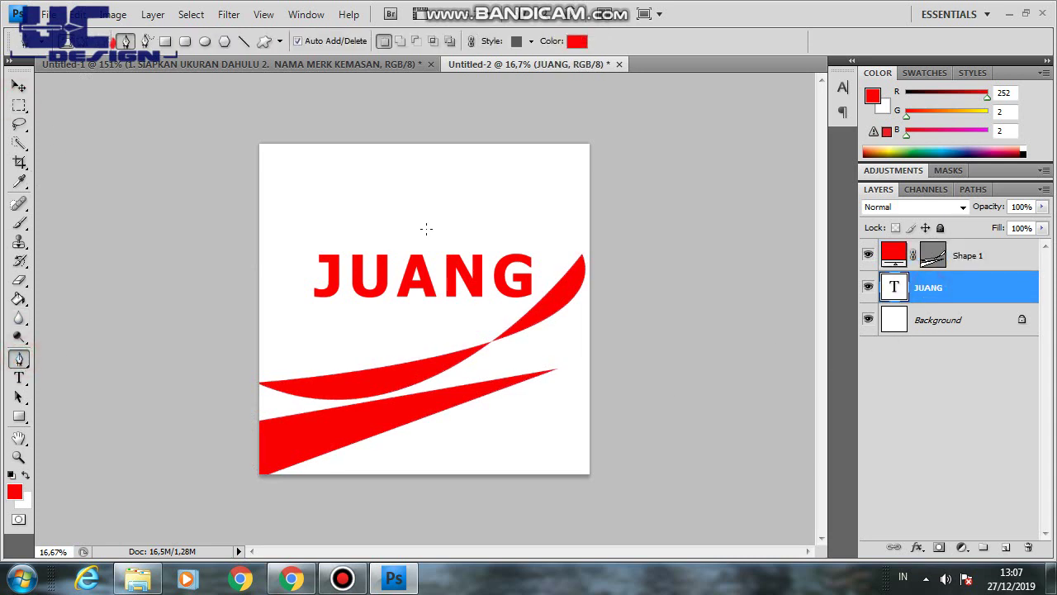
Free-transform the Shape 1 swooshes smaller into the canvas's lower-left corner.
key(v)
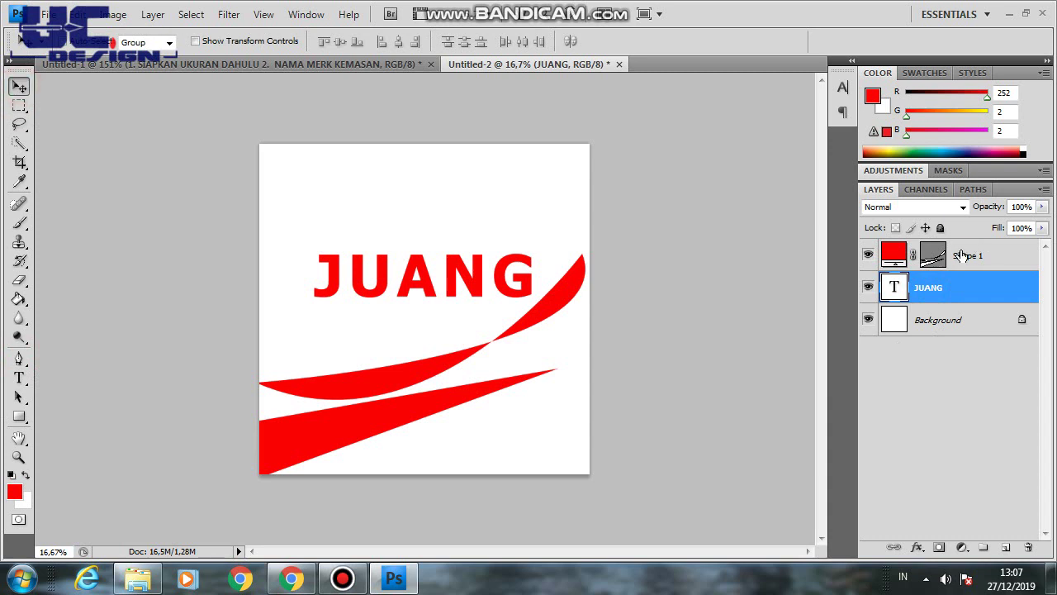
click(968, 256)
key(ctrl+t)
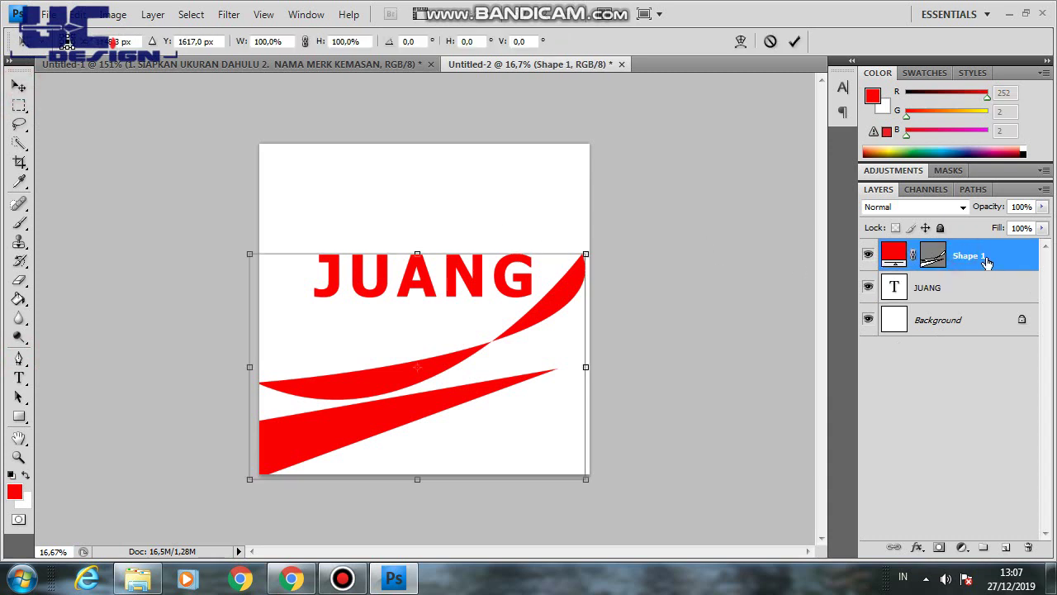
click(76, 14)
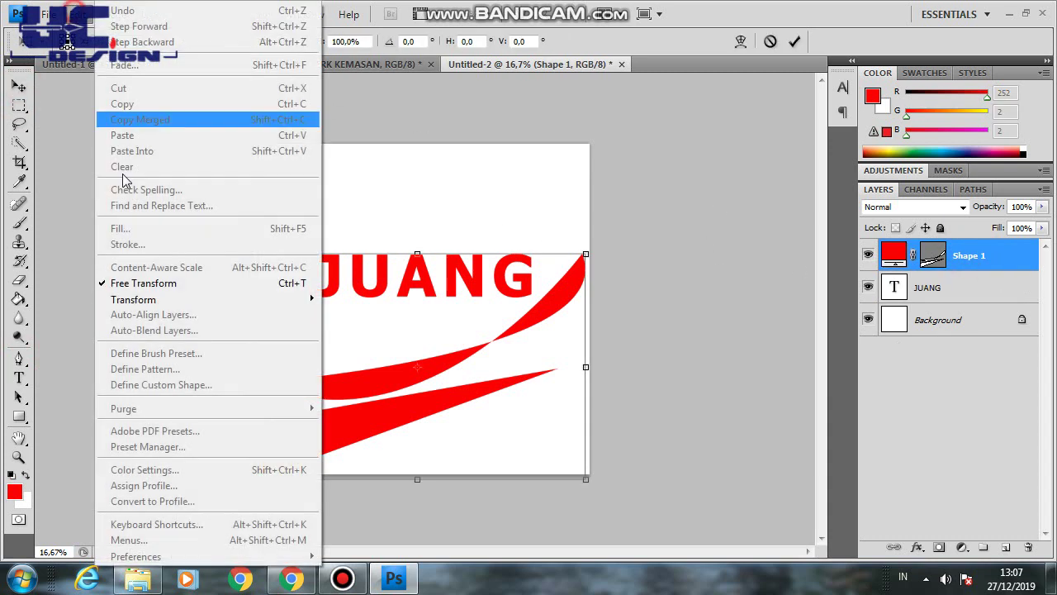
click(125, 282)
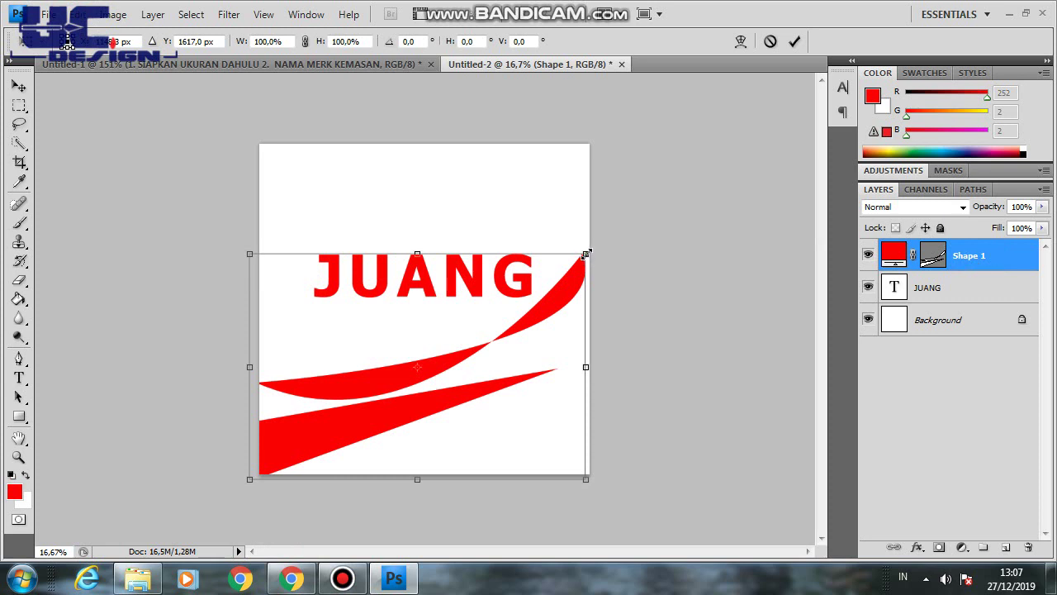
mouse_move(586, 254)
mouse_down()
mouse_move(461, 406)
mouse_move(462, 392)
mouse_up()
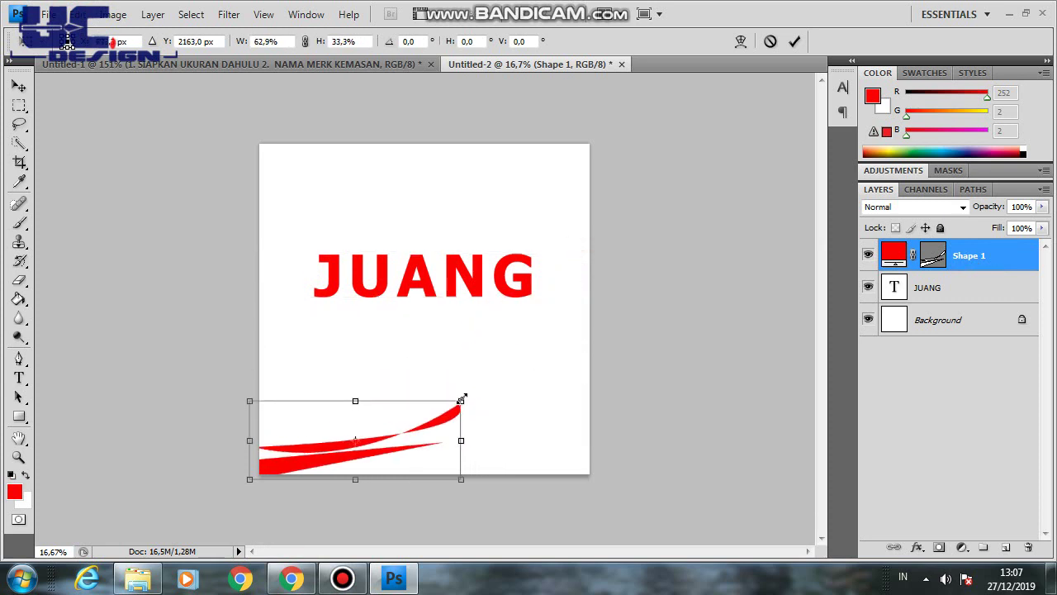
click(18, 86)
click(441, 216)
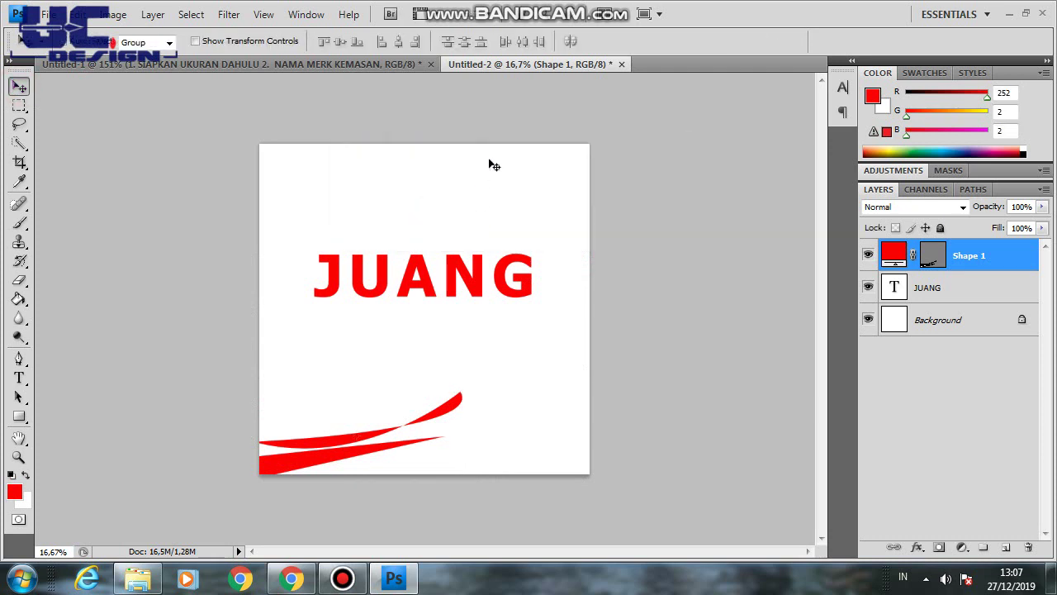
click(929, 287)
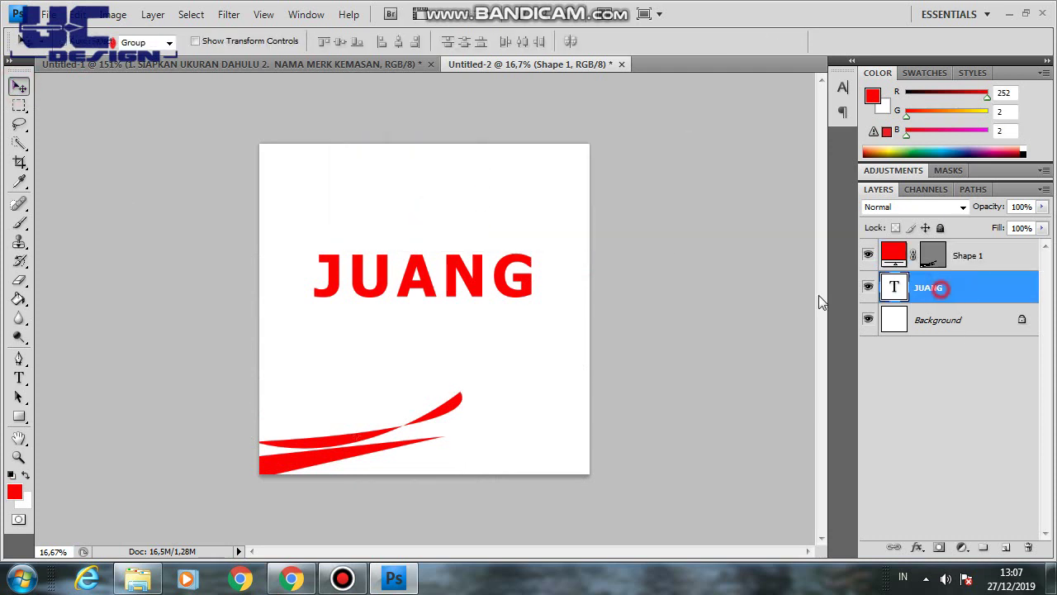
click(19, 378)
Type 'CAMILAN ISTIMEWA', fix the ISRIMEWA typo, and centre it above JUANG.
click(296, 187)
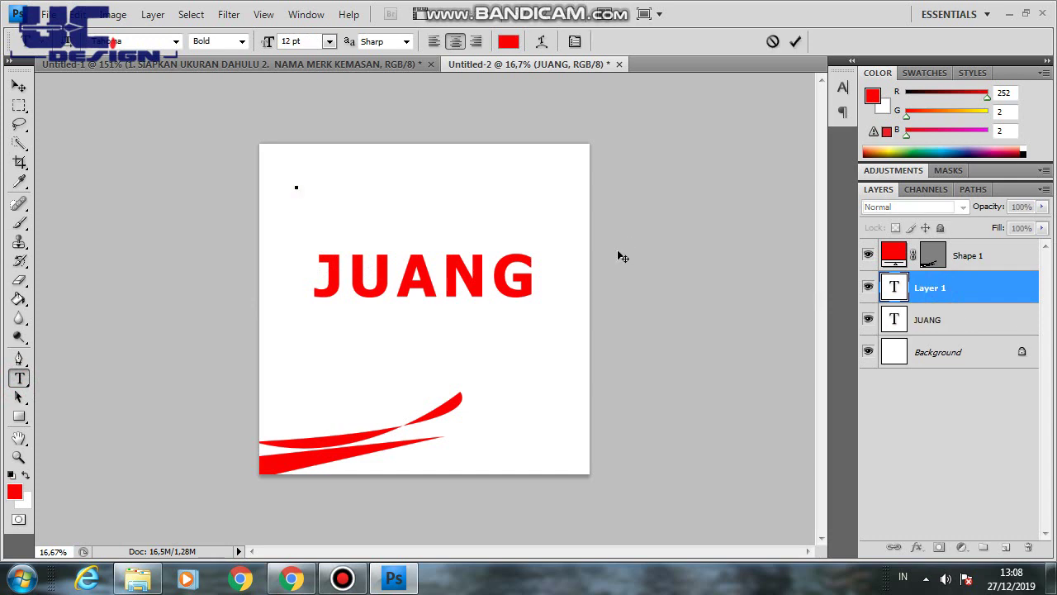
text(CA)
text(MILAN )
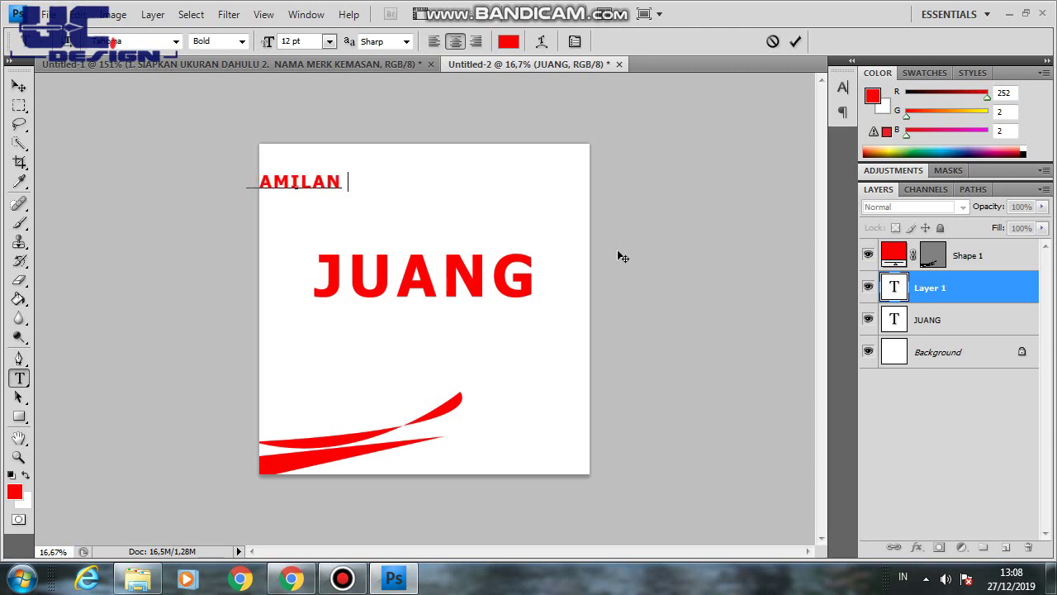
text(IS)
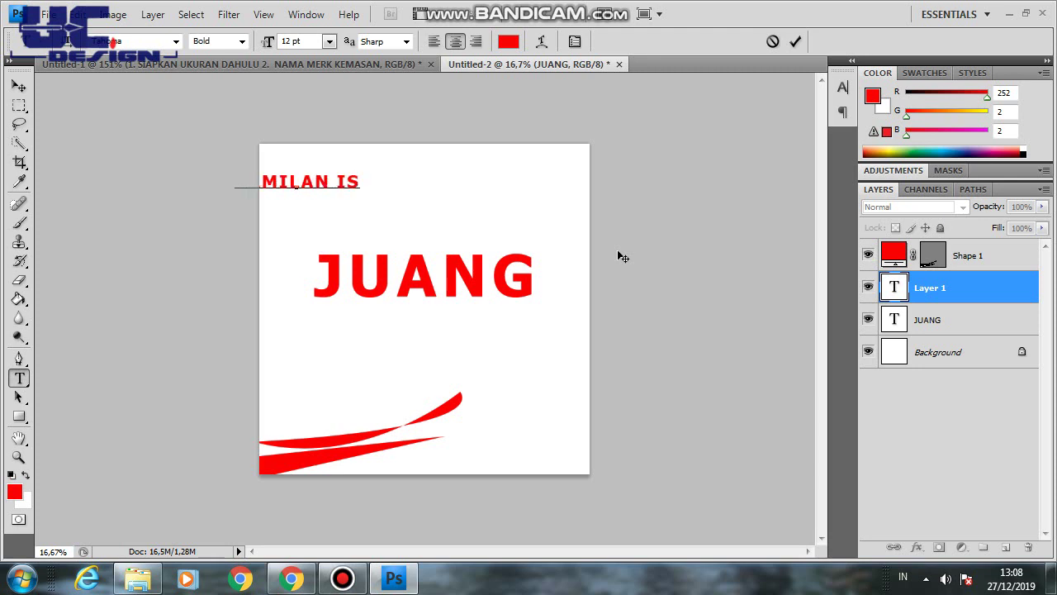
text(RIM)
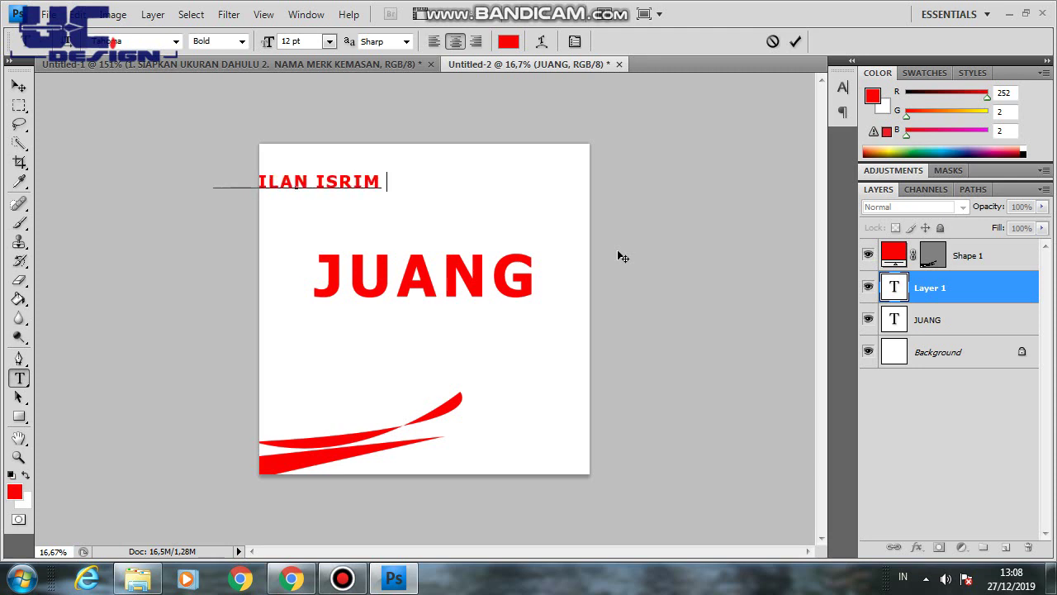
text(EWA)
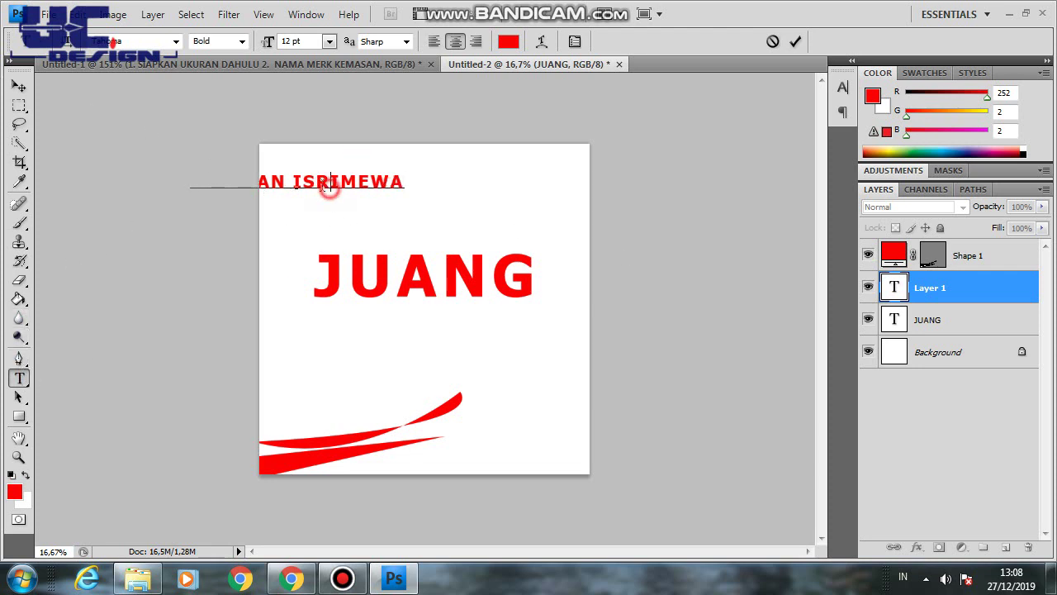
drag(329, 187, 316, 186)
text(T)
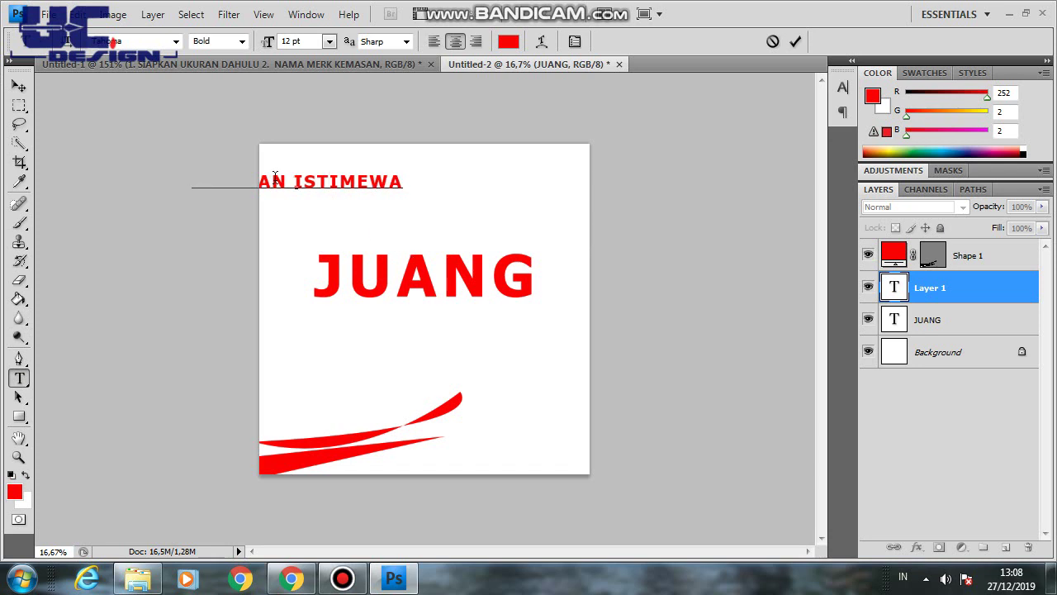
click(17, 85)
mouse_move(338, 189)
mouse_down()
mouse_move(460, 189)
mouse_move(459, 223)
mouse_up()
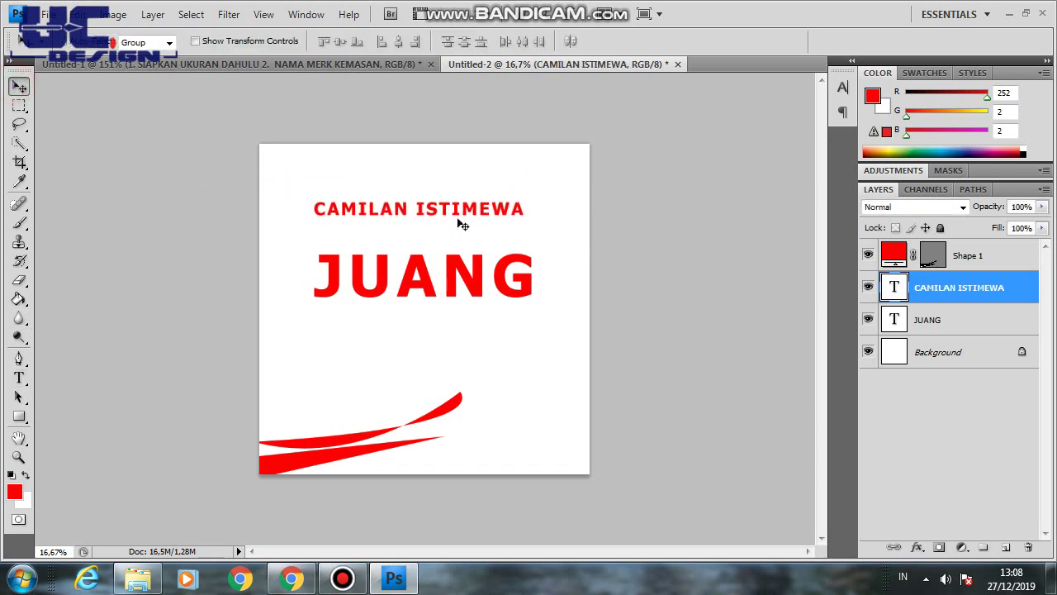
Change the tagline font to Tunga and reposition it above JUANG.
key(t)
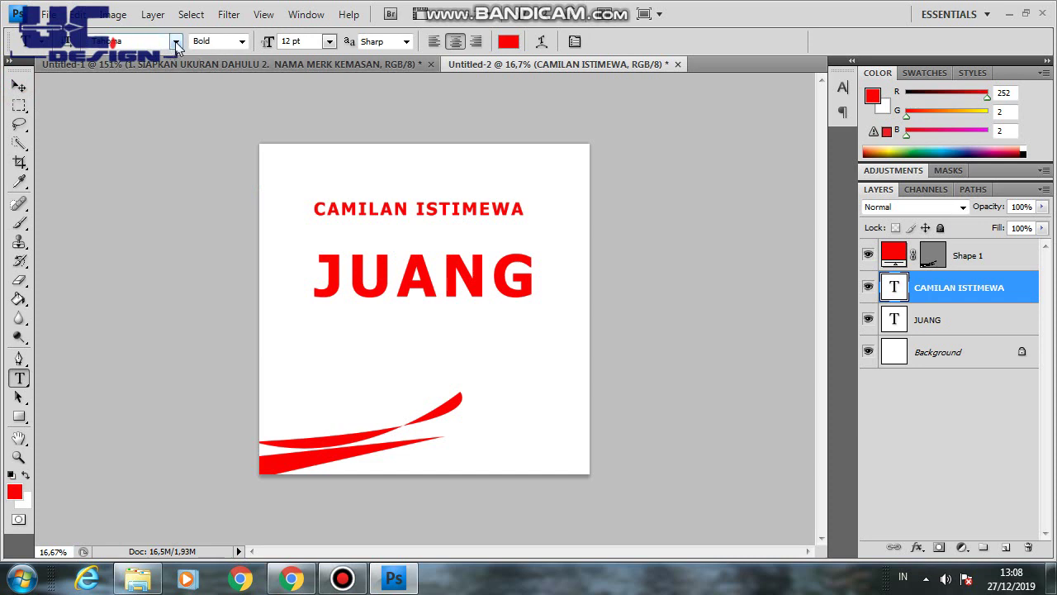
click(175, 42)
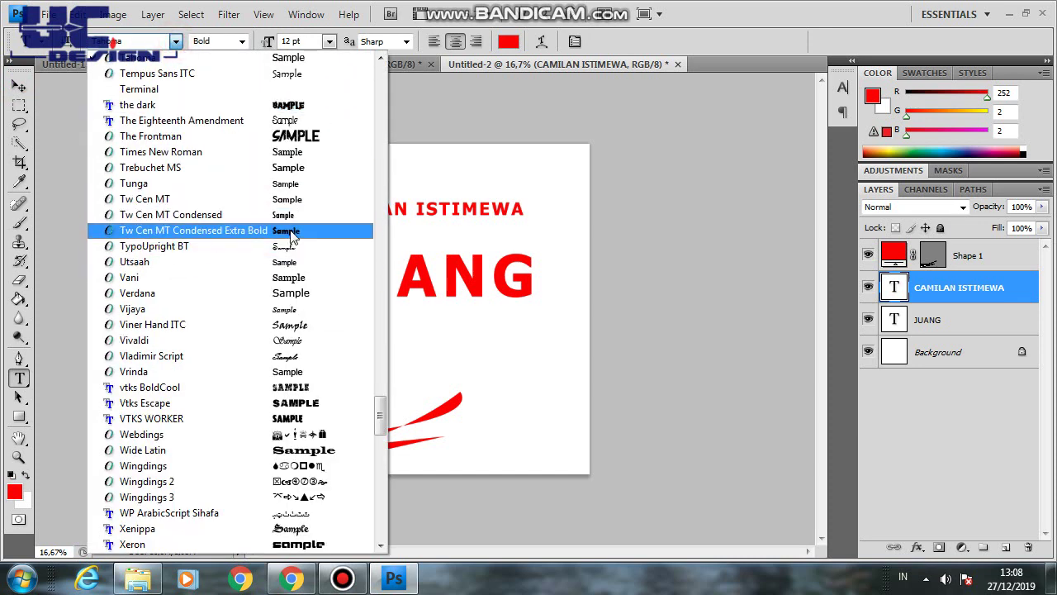
click(288, 183)
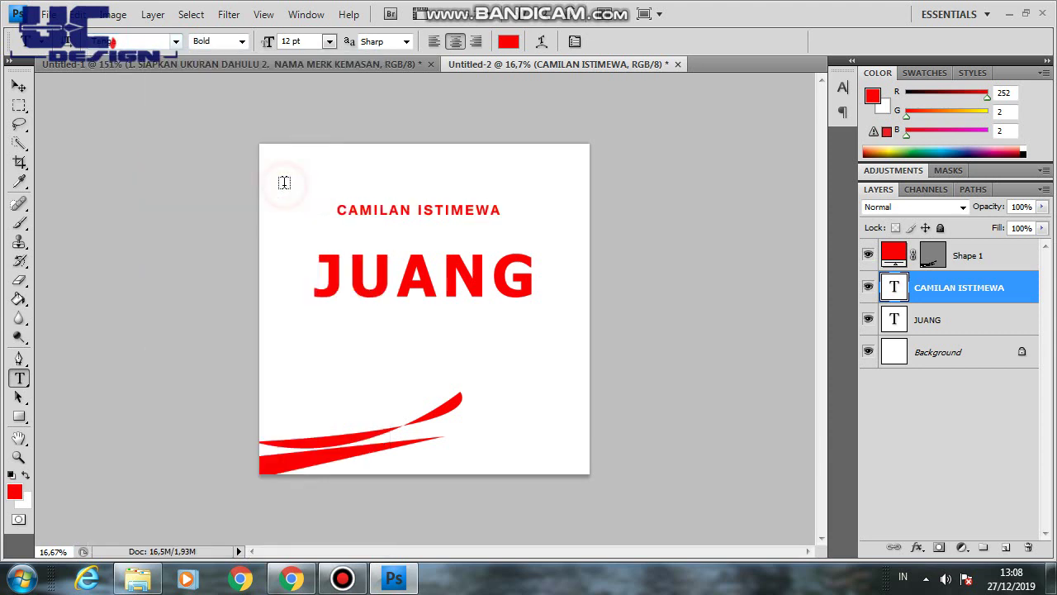
click(18, 86)
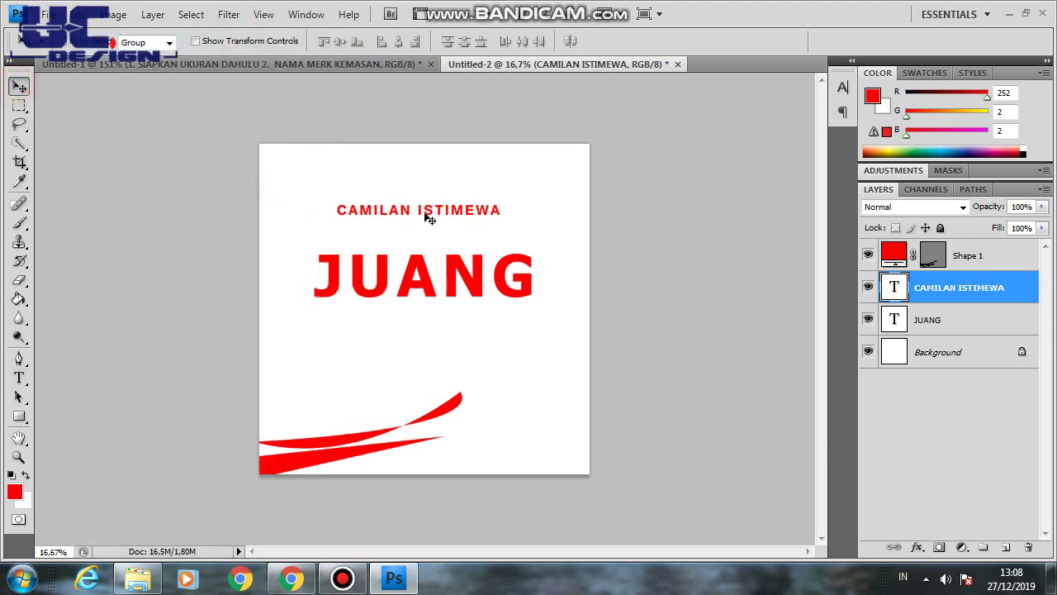
mouse_move(425, 213)
mouse_down()
mouse_move(425, 238)
mouse_move(425, 214)
mouse_up()
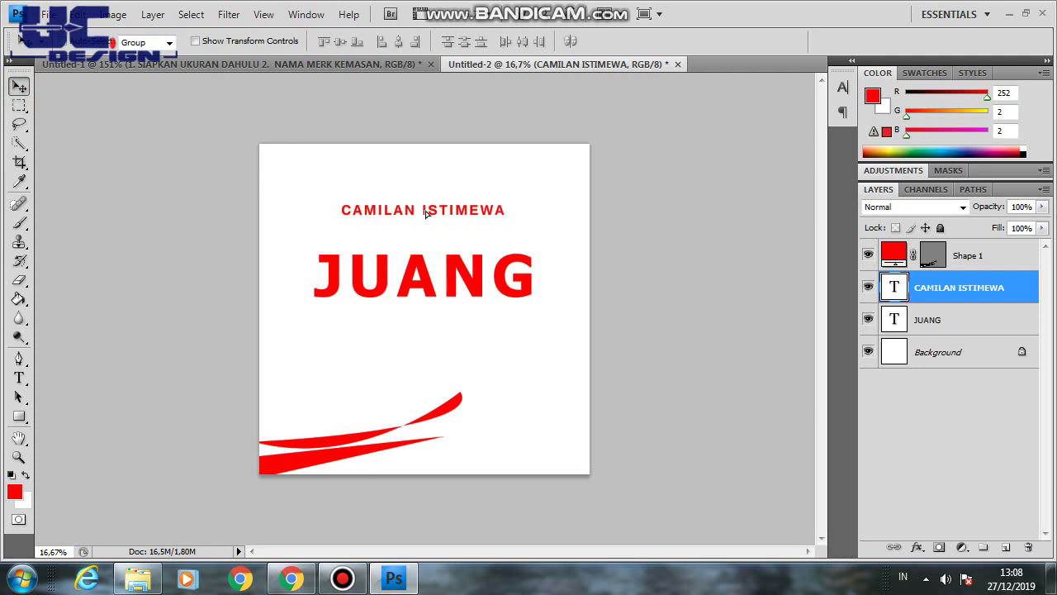
Draw an elliptical marquee selection around JUANG on the Background layer.
click(19, 105)
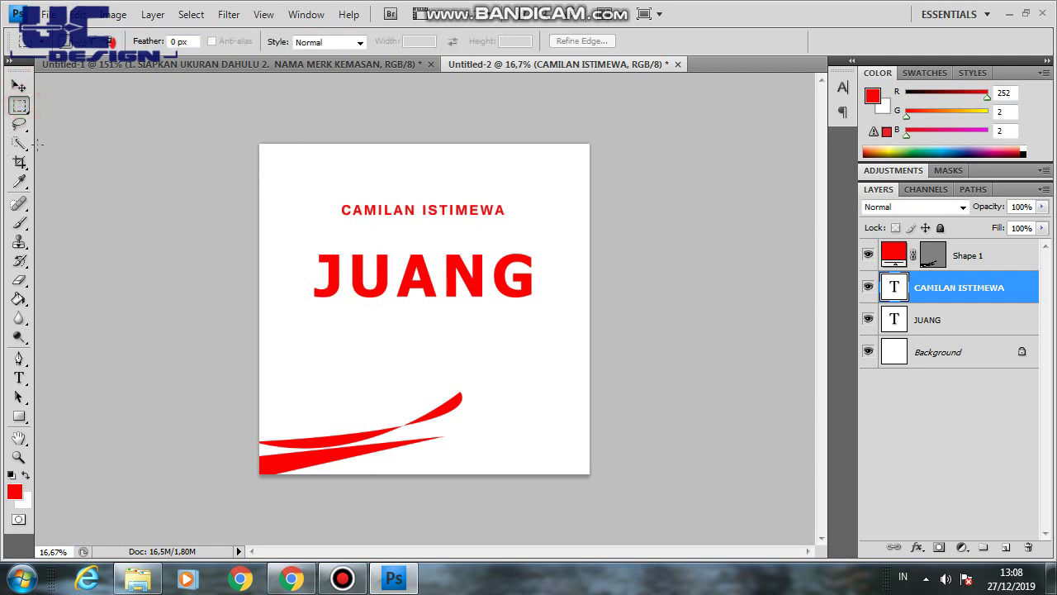
right_click(19, 105)
click(87, 122)
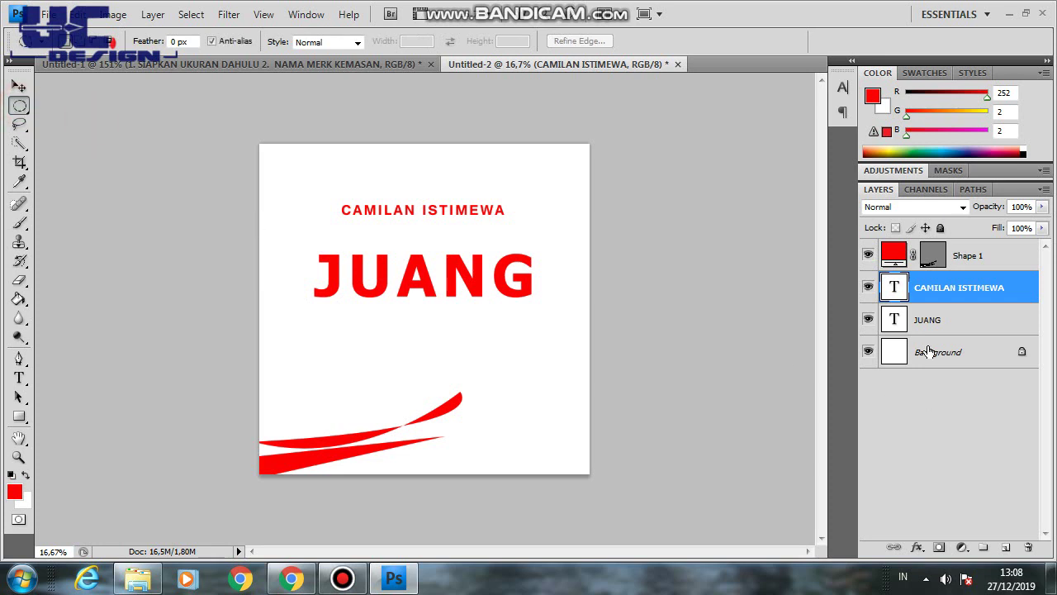
click(935, 357)
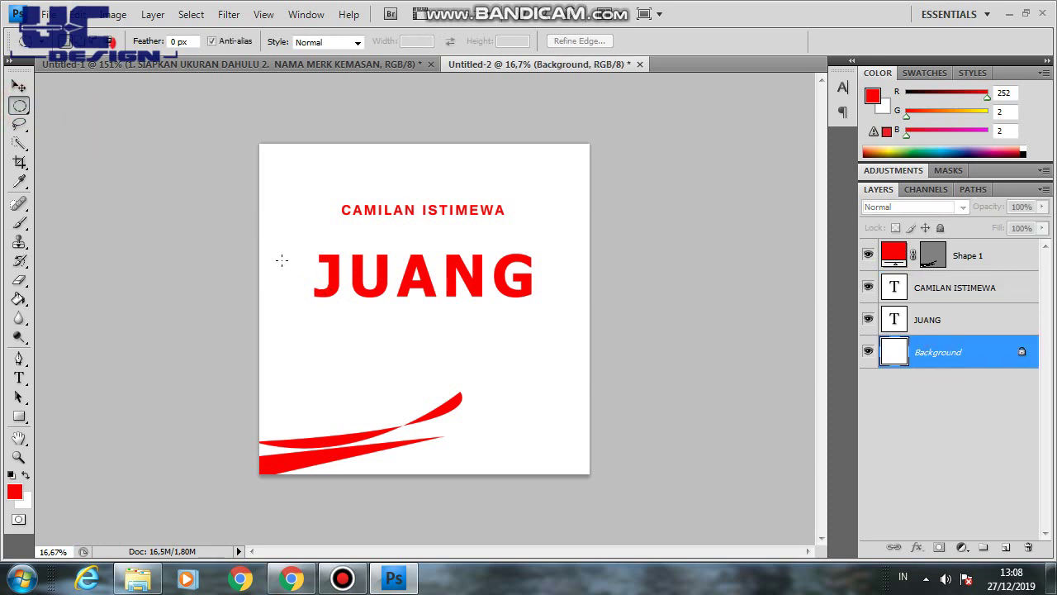
drag(281, 260, 611, 371)
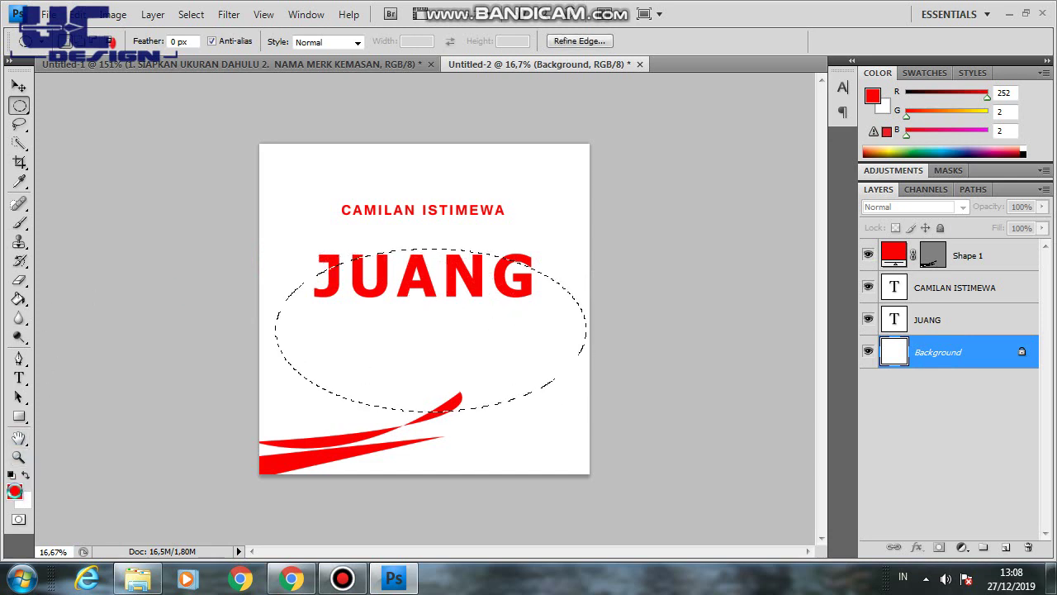
Fill the ellipse with orange #fc7e02 on a new layer, then deselect.
click(14, 492)
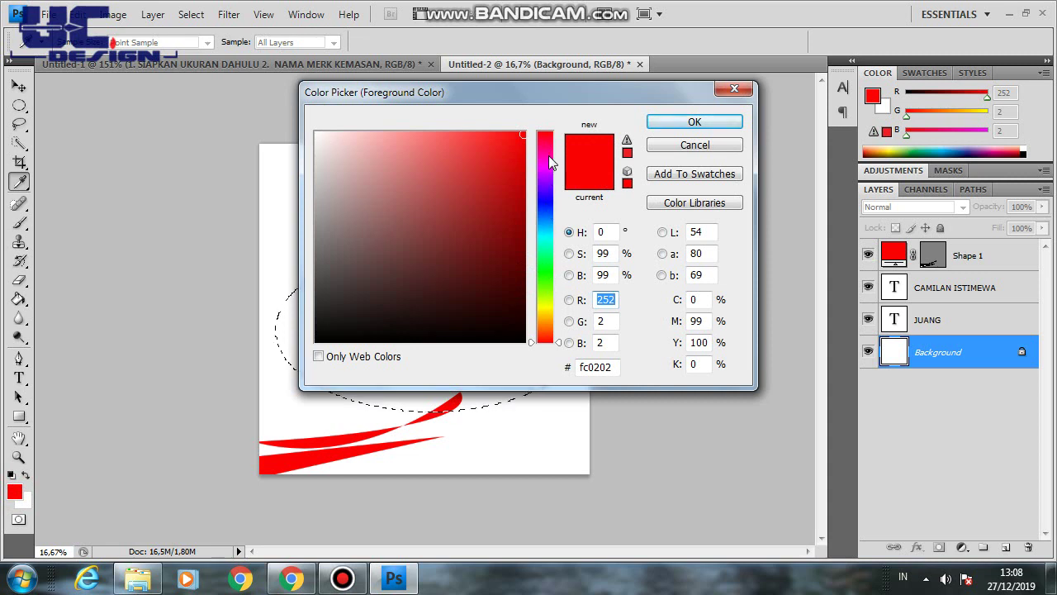
click(546, 325)
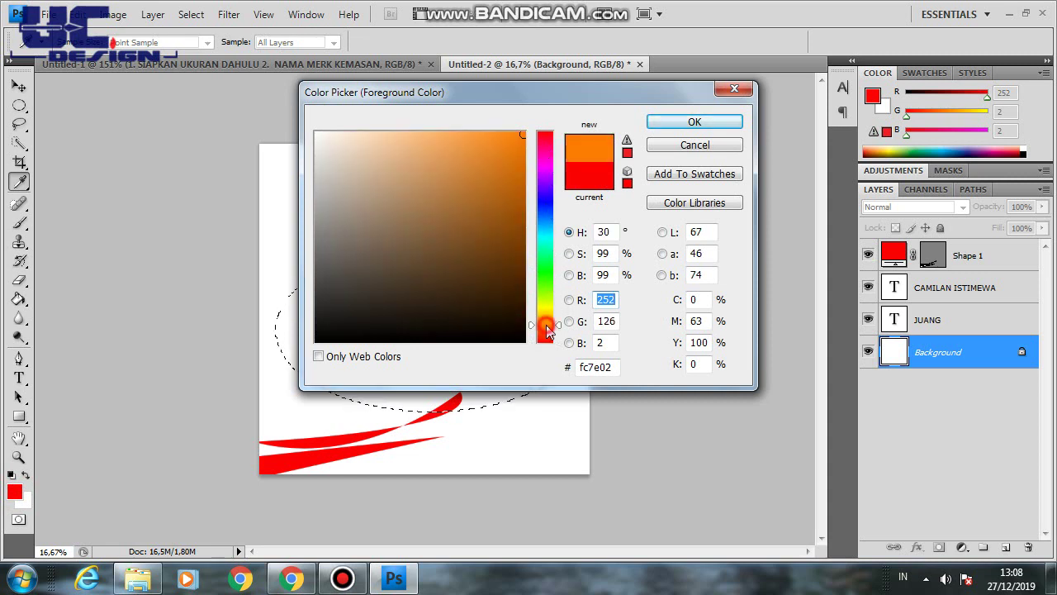
click(695, 122)
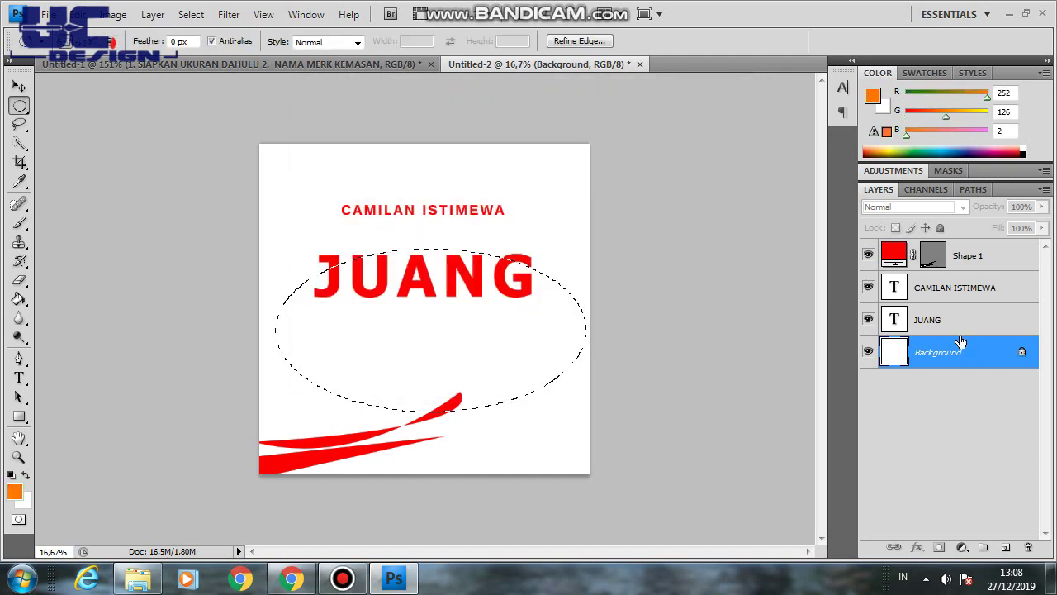
click(1006, 548)
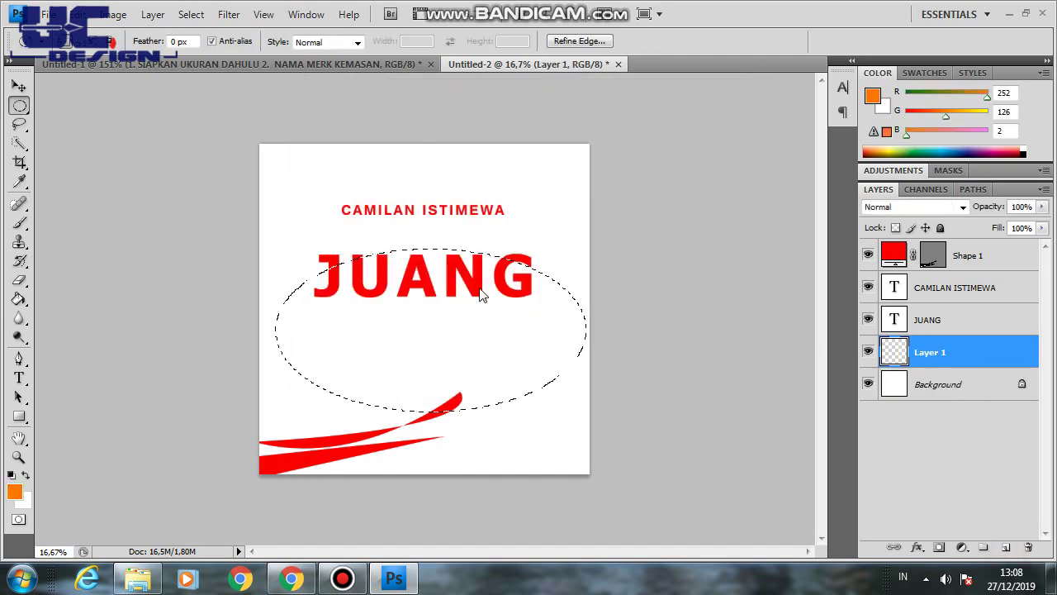
click(20, 300)
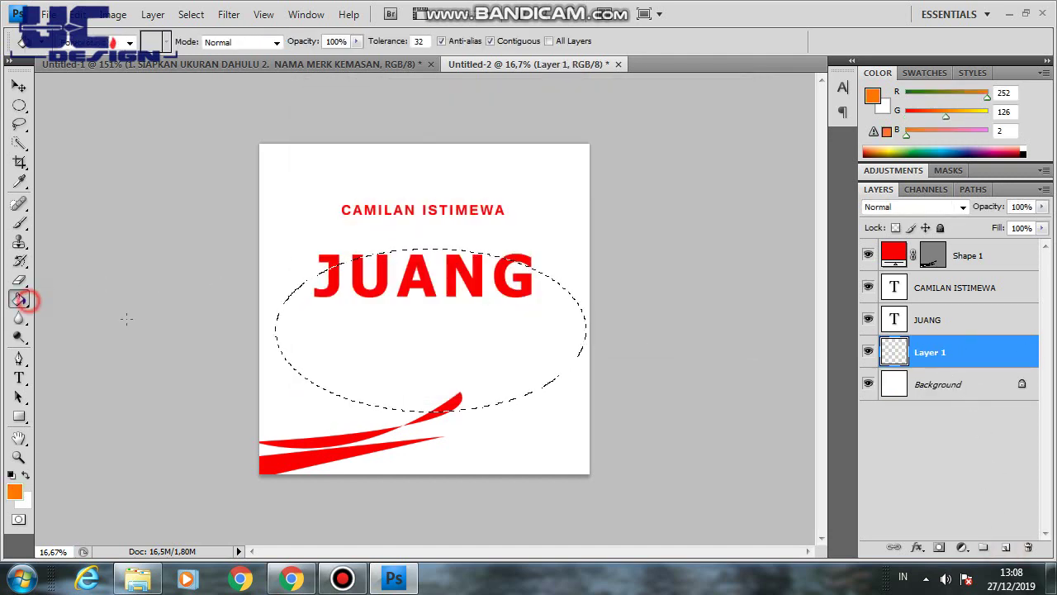
click(420, 312)
click(19, 105)
click(127, 113)
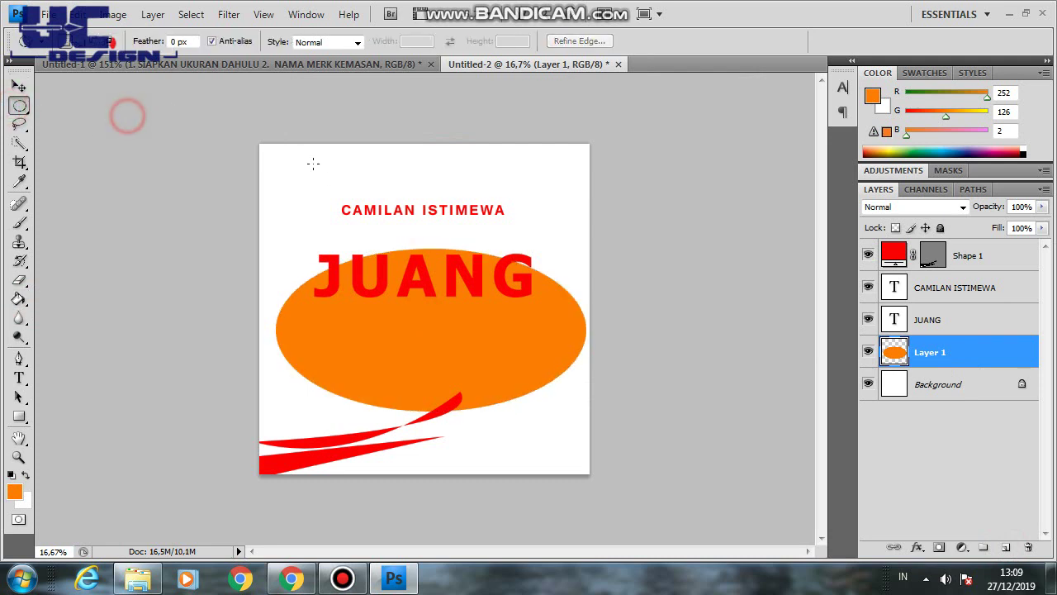
Move the orange ellipse to the top edge and centre it horizontally on the canvas.
click(19, 86)
mouse_move(494, 334)
mouse_down()
mouse_move(406, 159)
mouse_move(489, 162)
mouse_up()
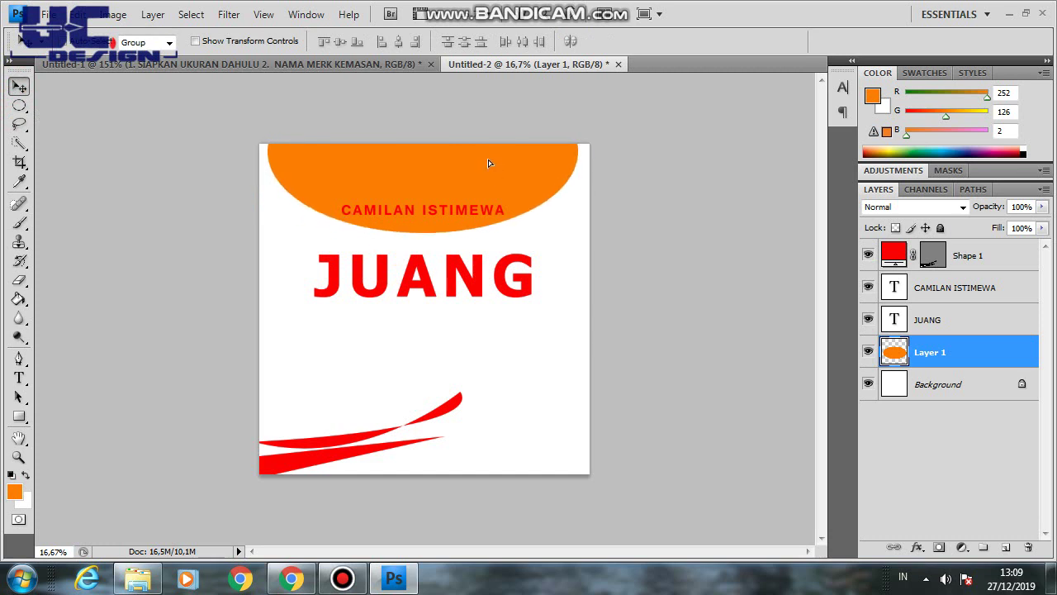
shift+click(985, 387)
click(398, 41)
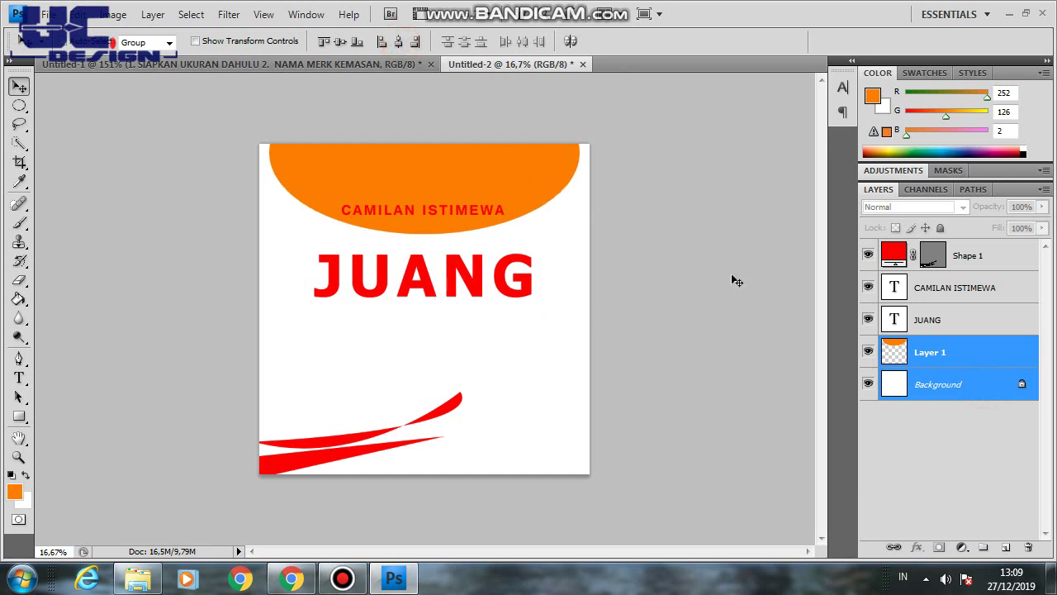
Raise the CAMILAN ISTIMEWA tagline onto the ellipse and nudge the ellipse higher.
click(946, 293)
drag(435, 211, 432, 171)
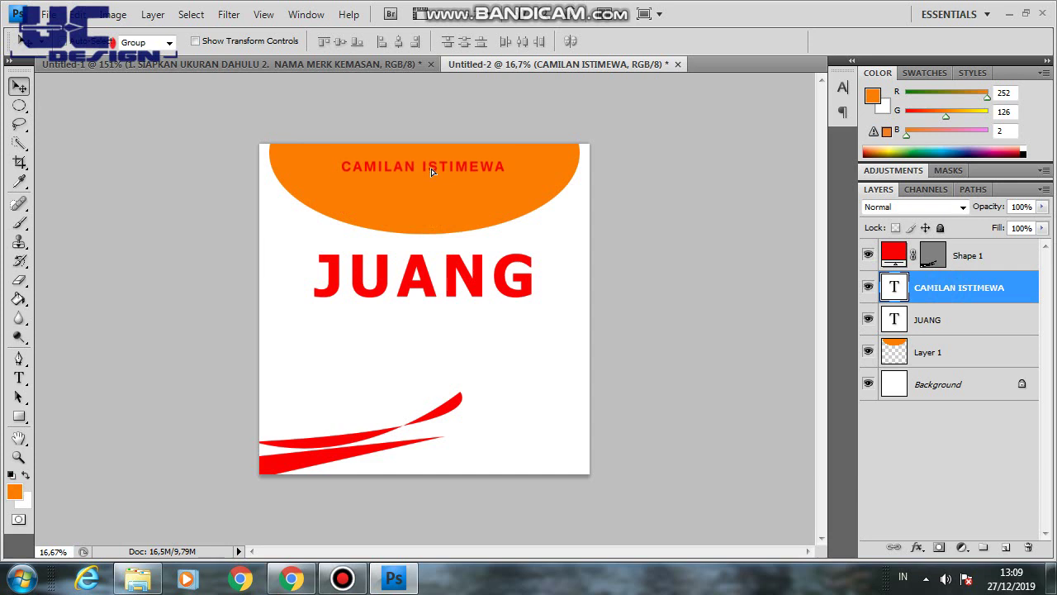
click(900, 357)
drag(436, 212, 439, 181)
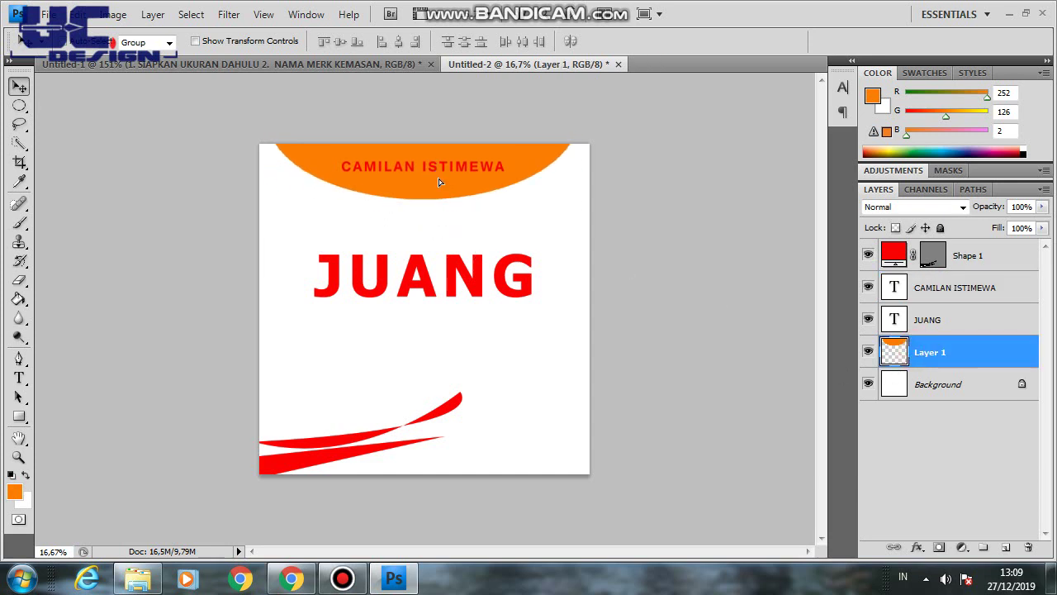
key(shift+Up)
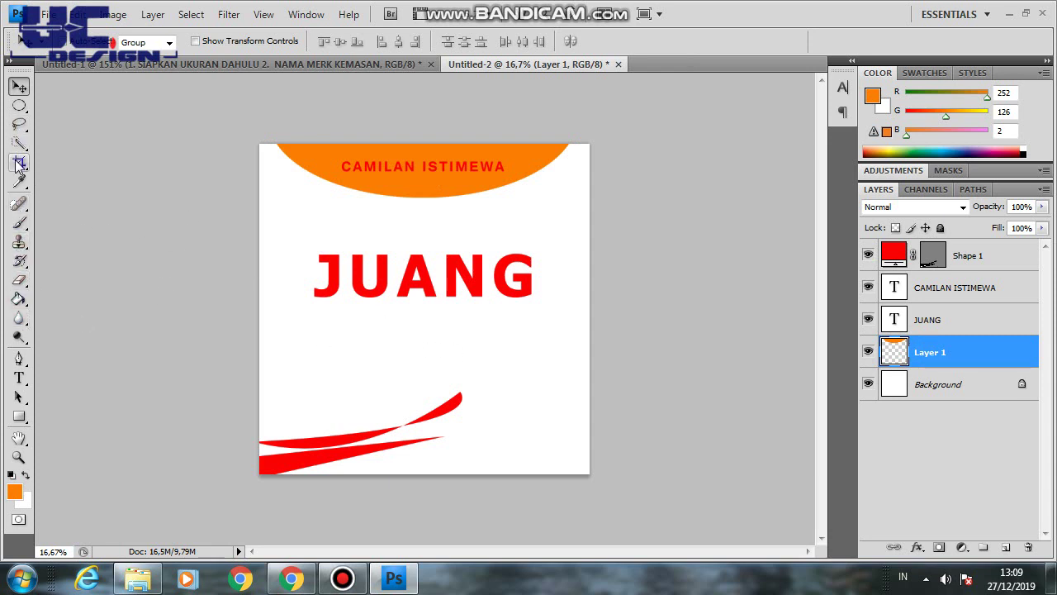
Draw a thin orange crescent shape with the Pen tool above Shape 1.
click(19, 359)
click(967, 262)
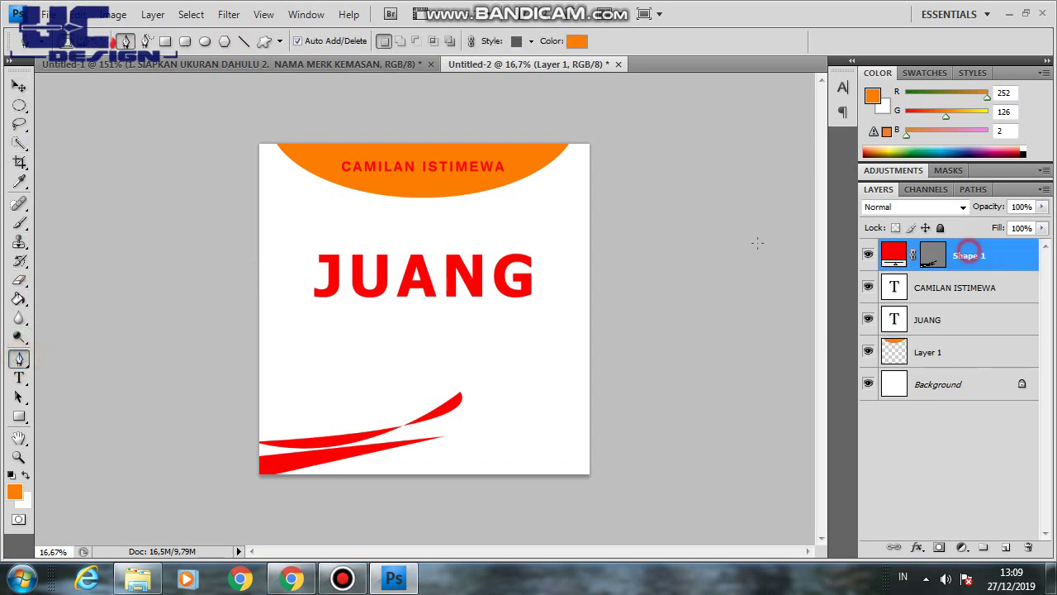
click(254, 245)
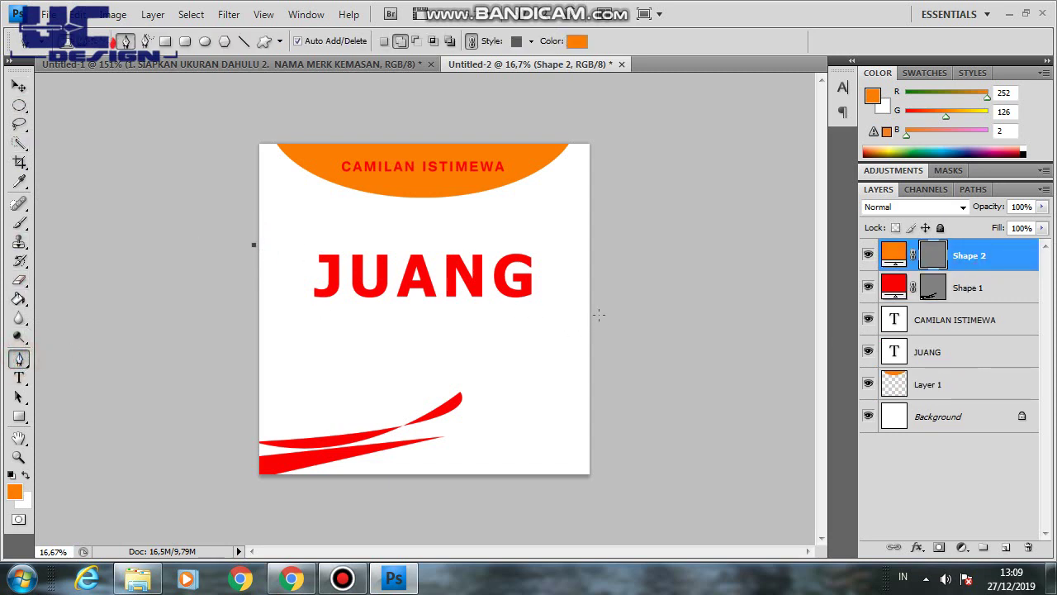
drag(589, 338, 751, 198)
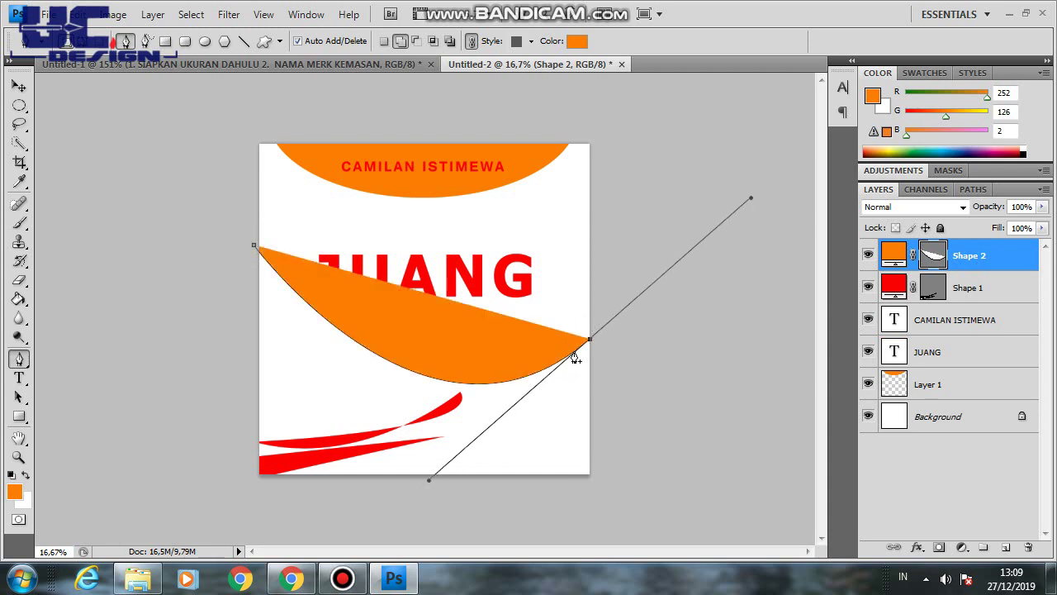
alt+click(590, 339)
mouse_move(253, 245)
mouse_down()
mouse_move(396, 490)
mouse_move(334, 433)
mouse_up()
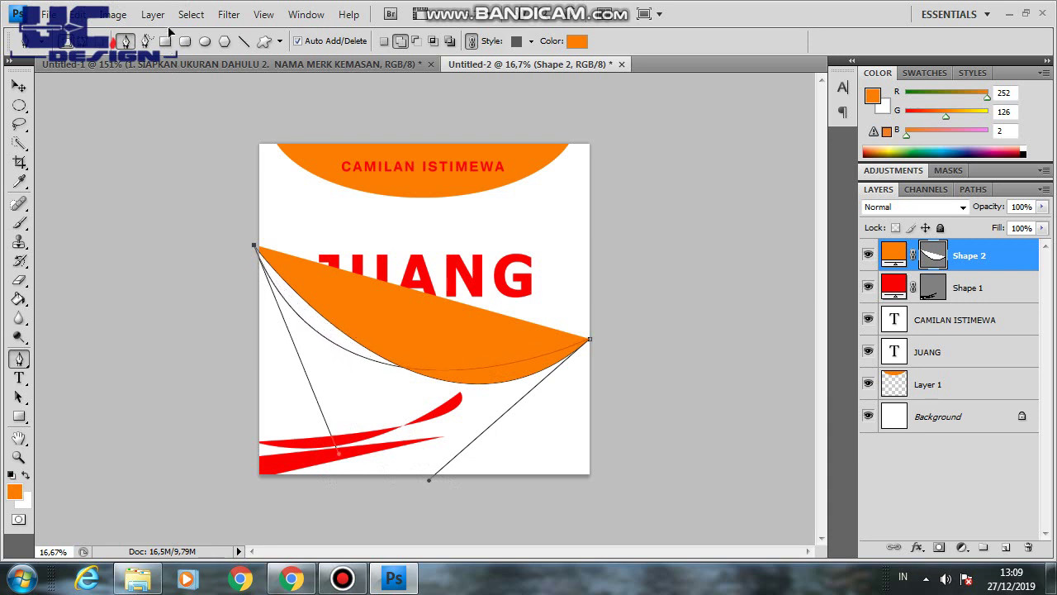
drag(333, 433, 177, 361)
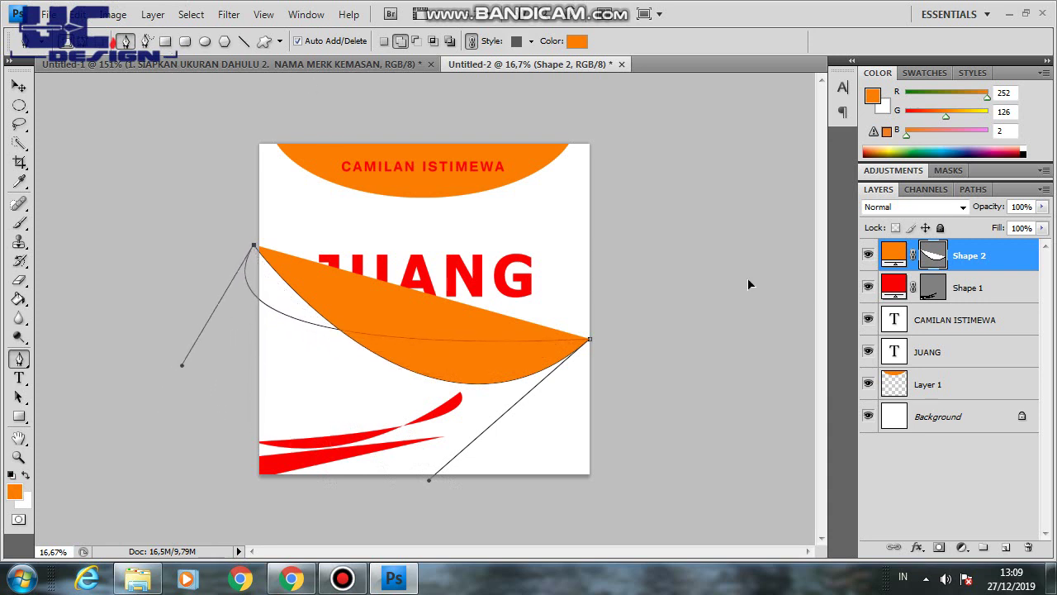
key(Return)
Move the orange swoosh down to the sticker's bottom edge.
click(17, 87)
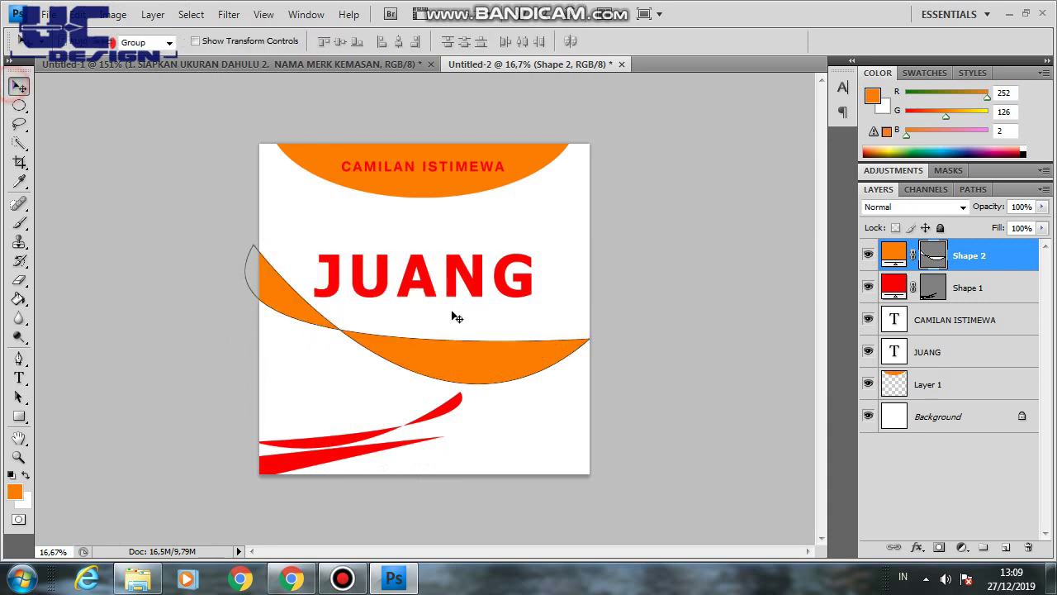
click(934, 352)
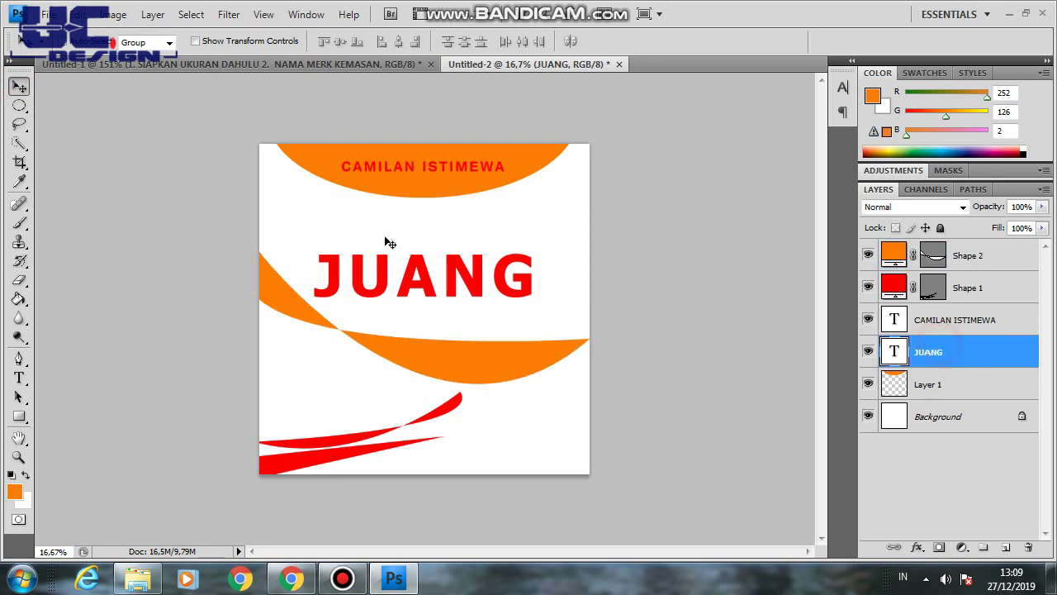
drag(521, 375, 523, 453)
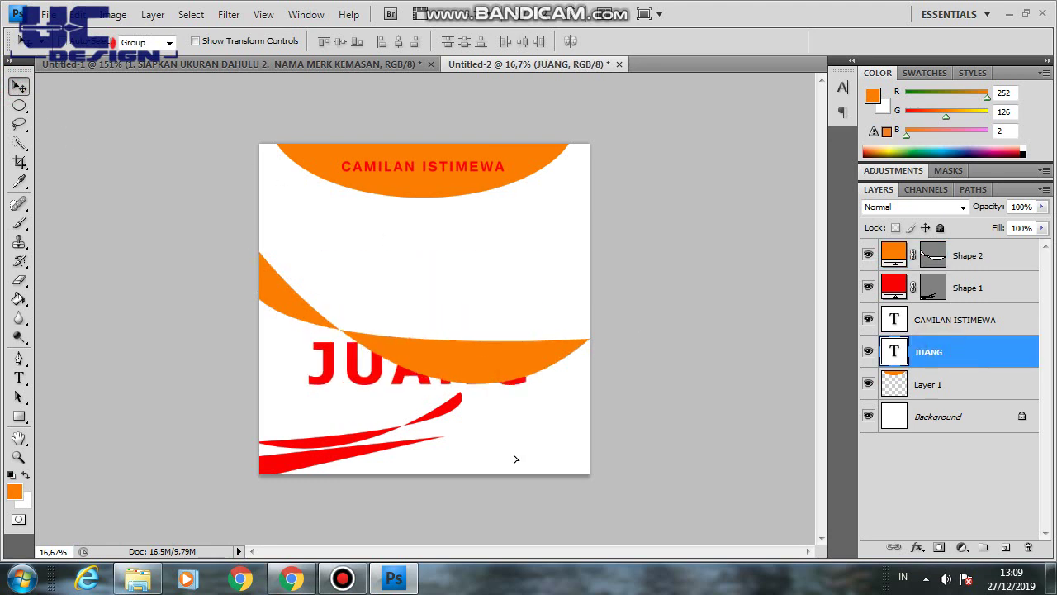
key(ctrl+z)
click(966, 255)
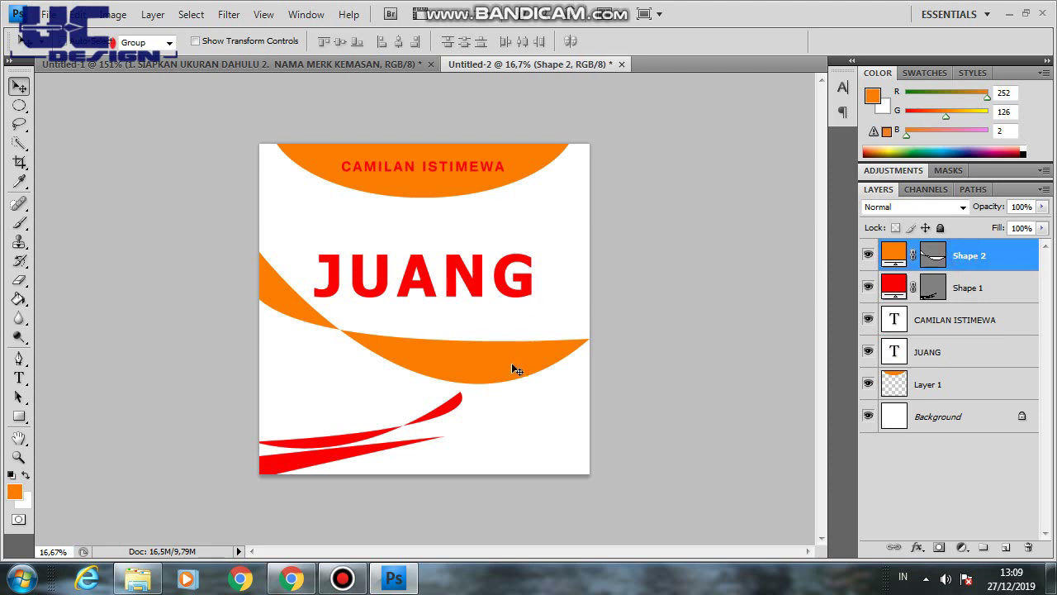
mouse_move(511, 363)
mouse_down()
mouse_move(516, 483)
mouse_move(508, 480)
mouse_up()
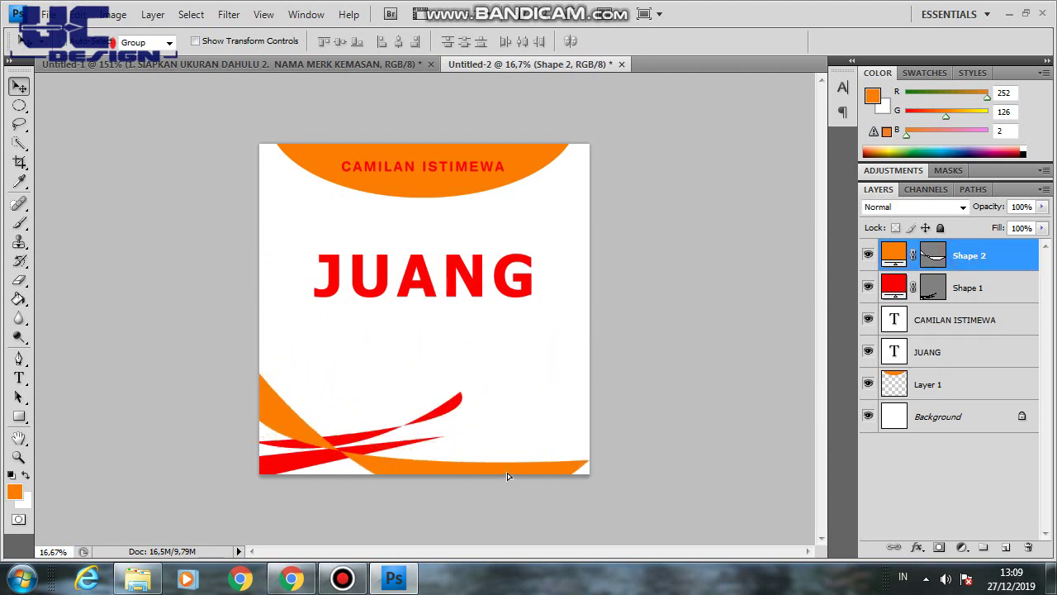
drag(509, 477, 509, 468)
click(958, 421)
Fill the Background layer with dark red #d00412 using the Paint Bucket.
click(19, 298)
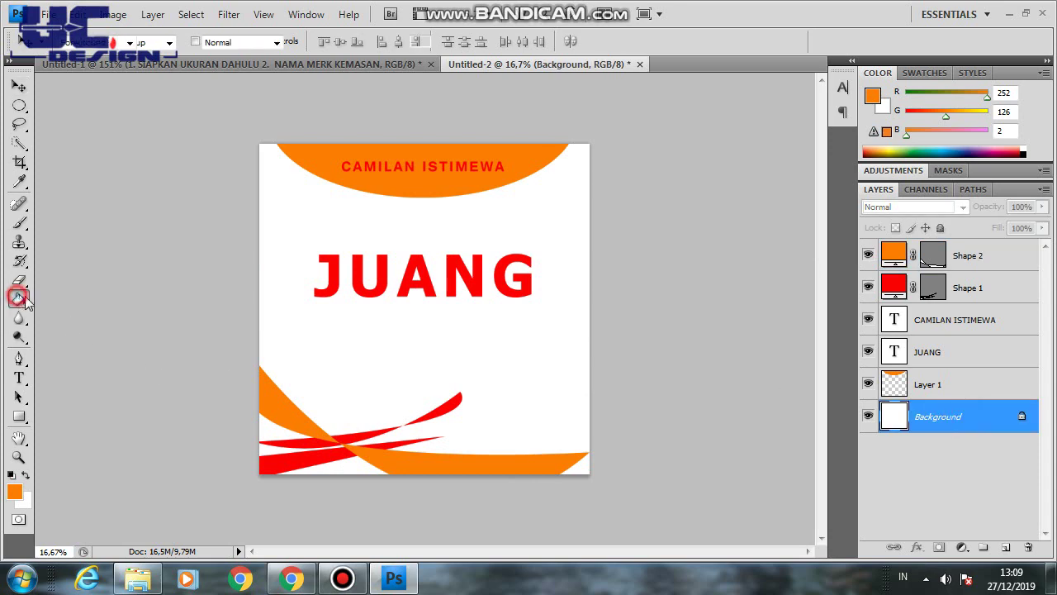
click(14, 492)
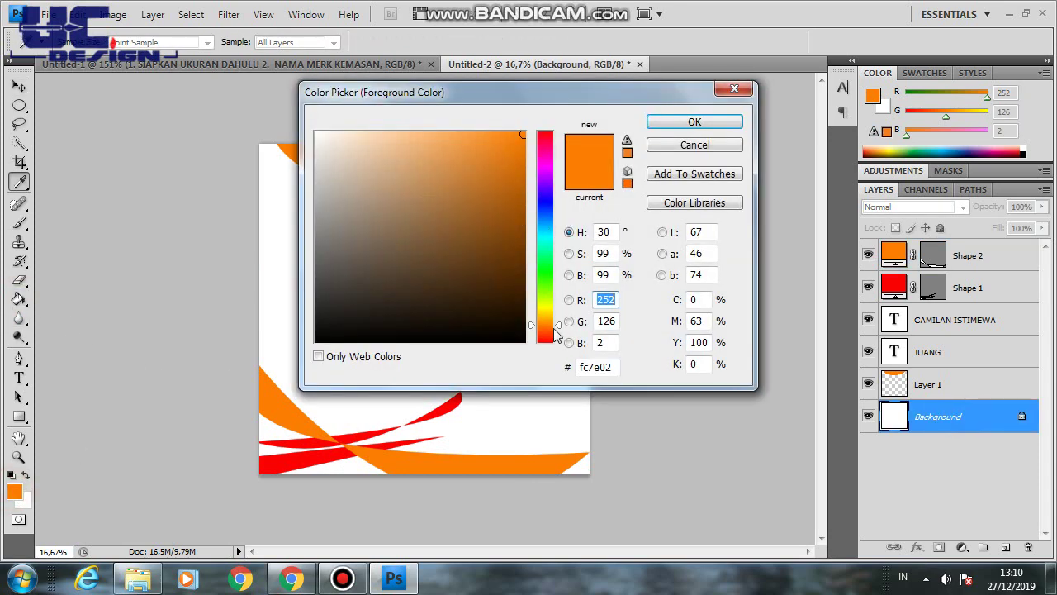
drag(551, 333, 549, 330)
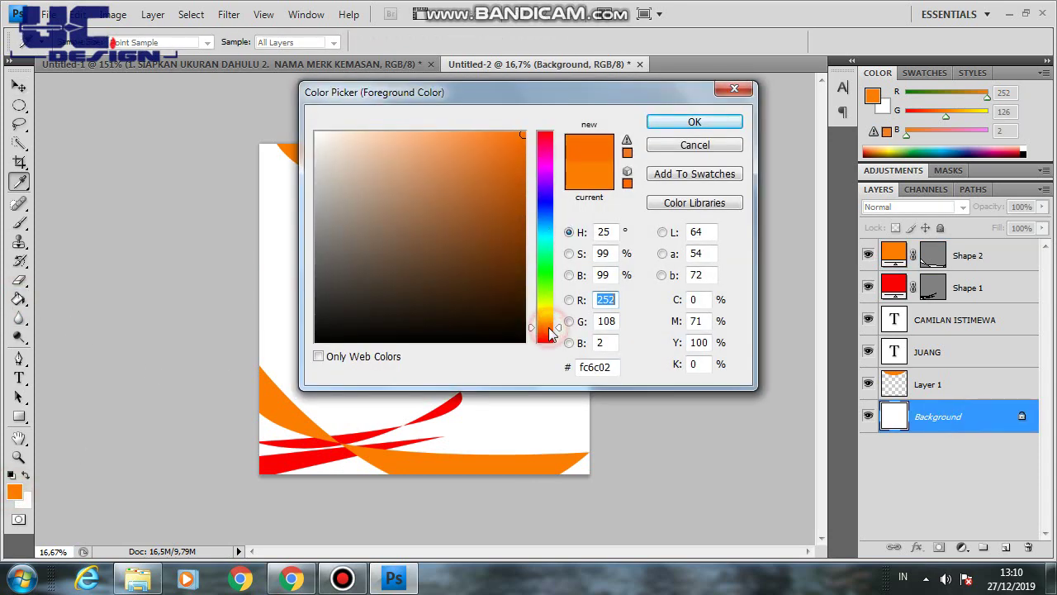
click(546, 135)
click(521, 170)
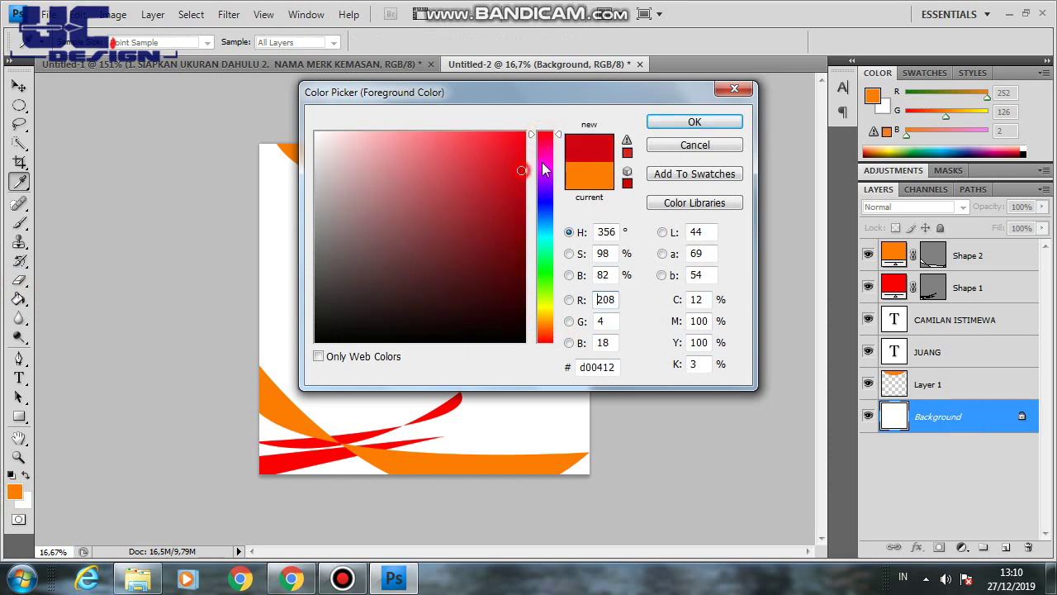
click(696, 123)
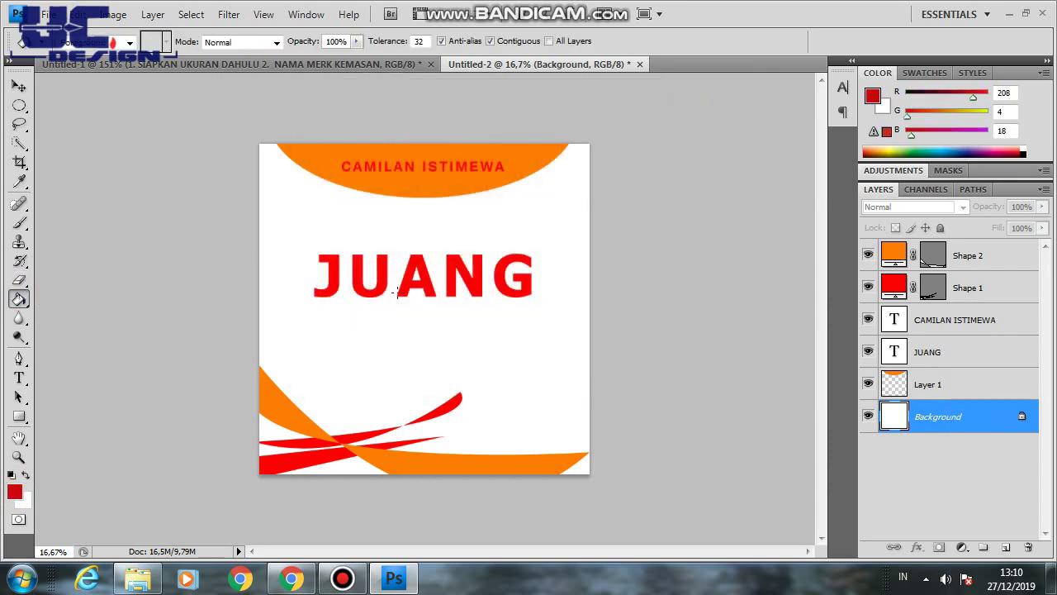
click(406, 287)
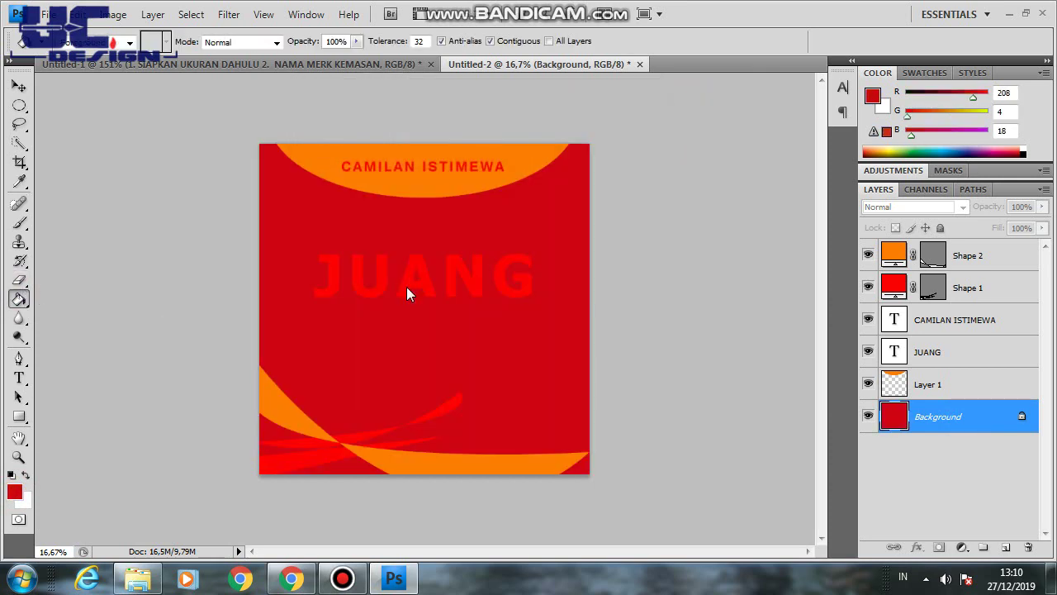
Give the JUANG text layer a white Color Overlay effect.
click(928, 351)
click(917, 547)
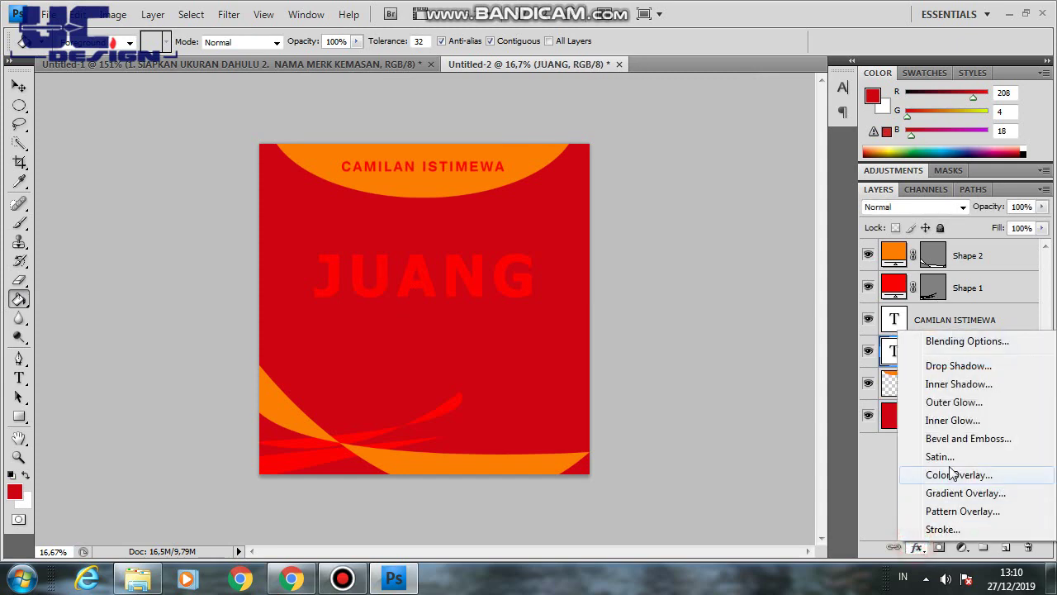
click(952, 476)
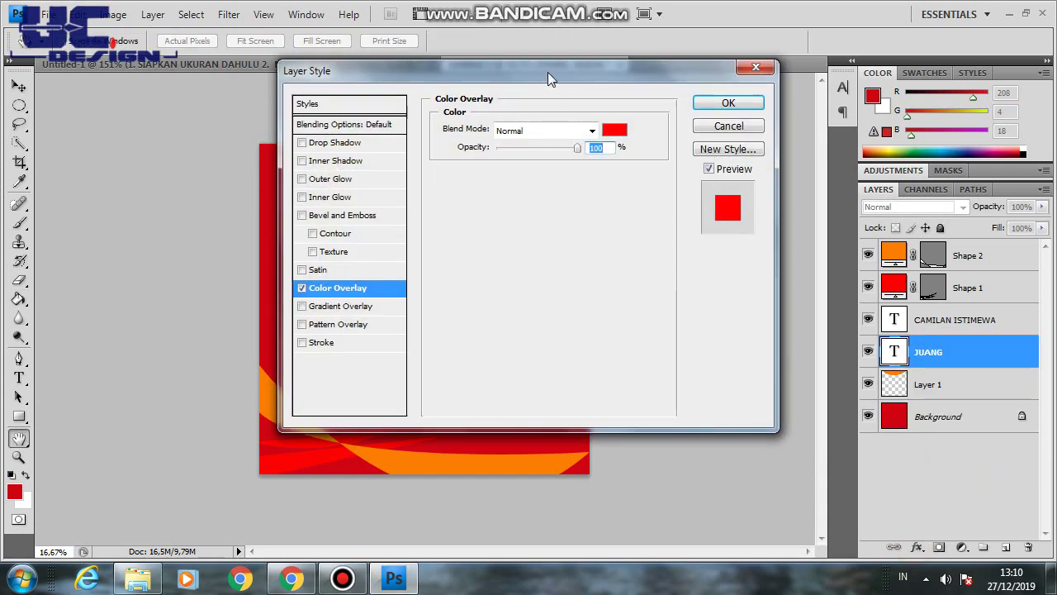
drag(548, 79, 825, 81)
click(892, 132)
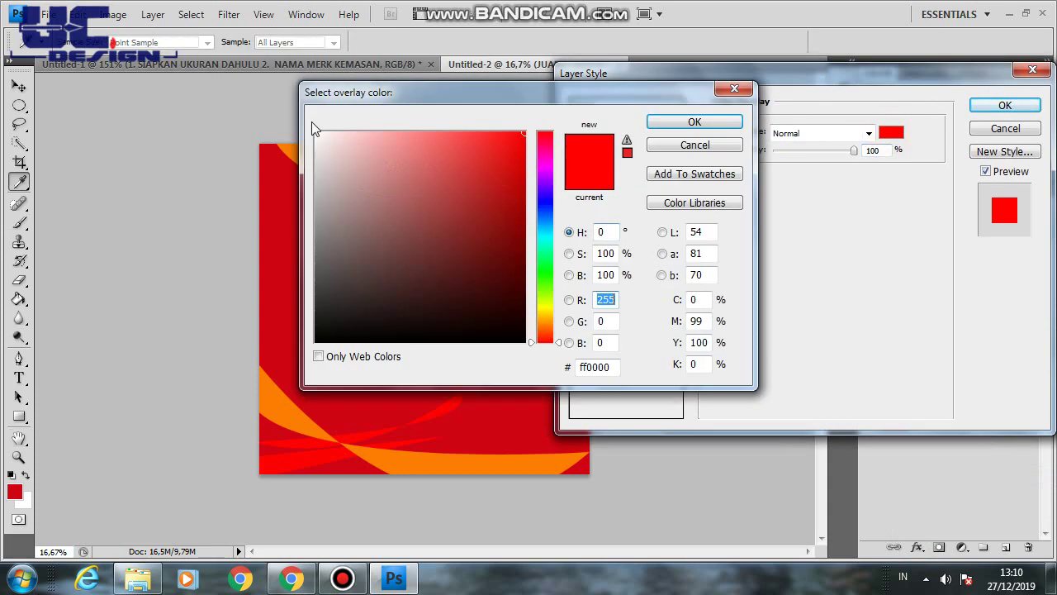
click(314, 134)
click(717, 121)
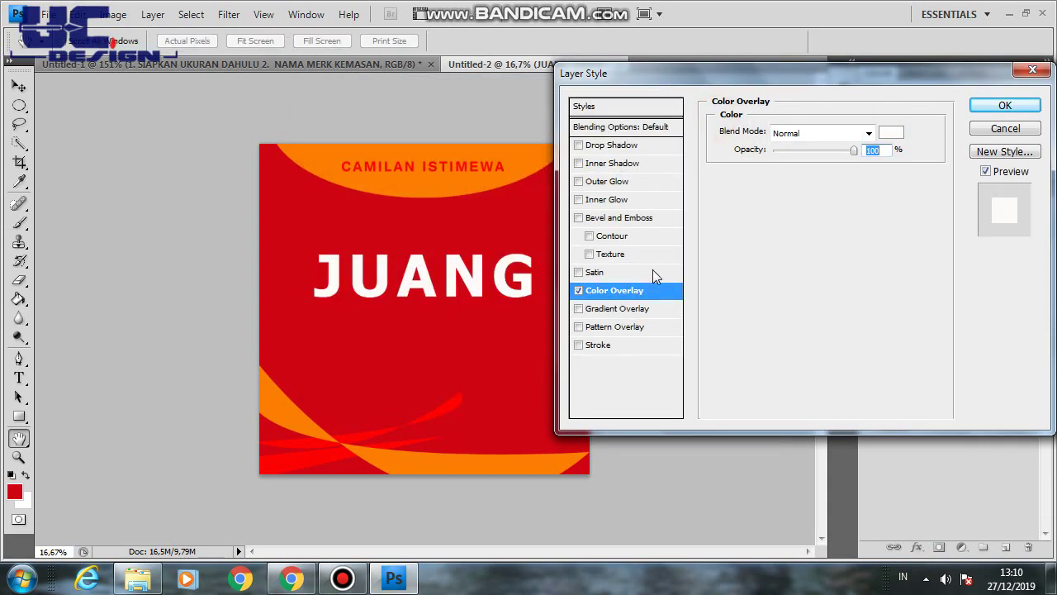
click(1006, 105)
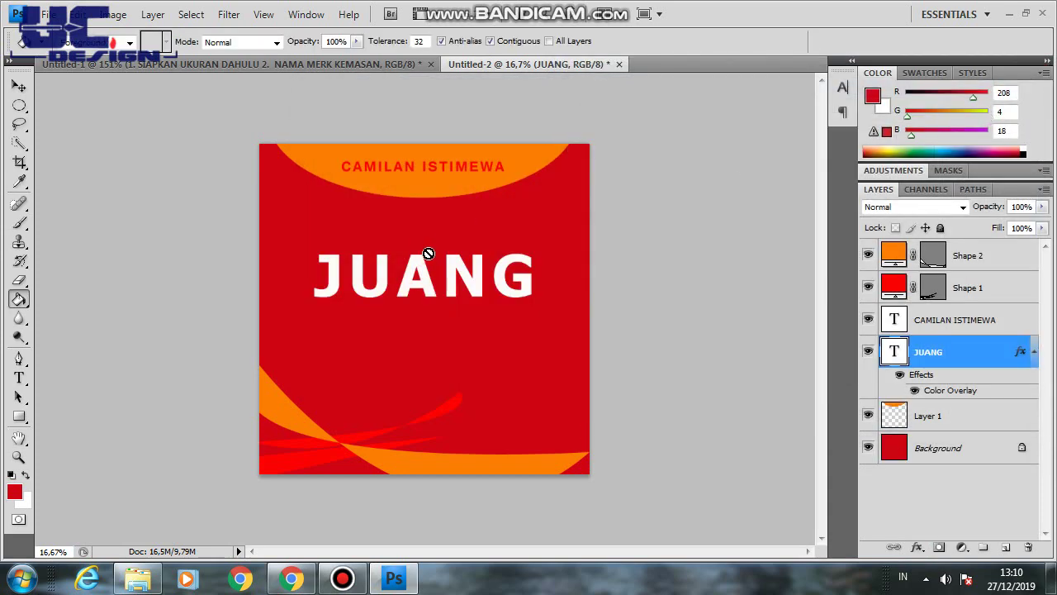
click(960, 326)
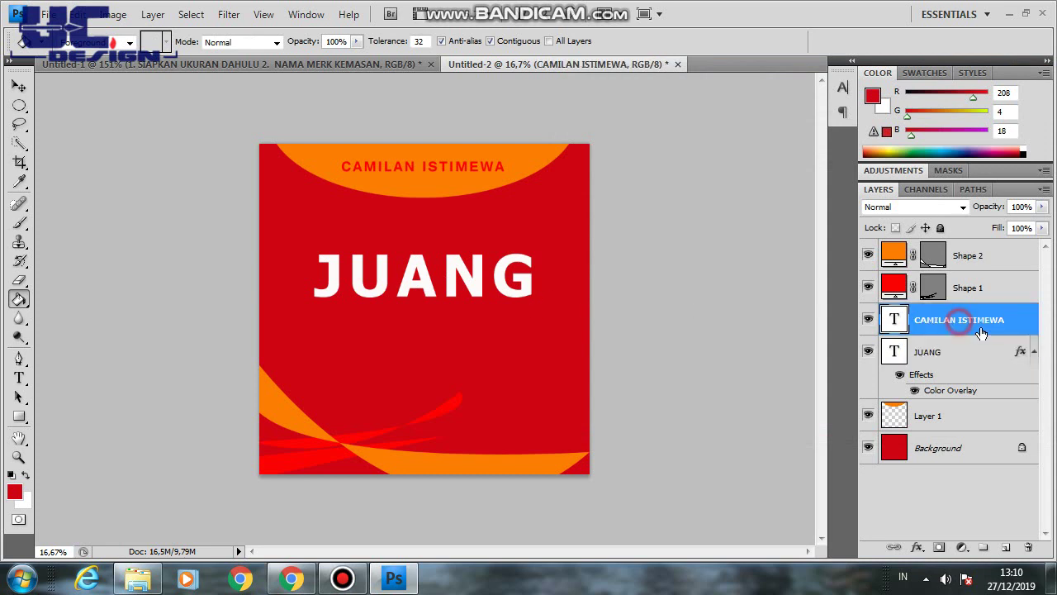
click(936, 351)
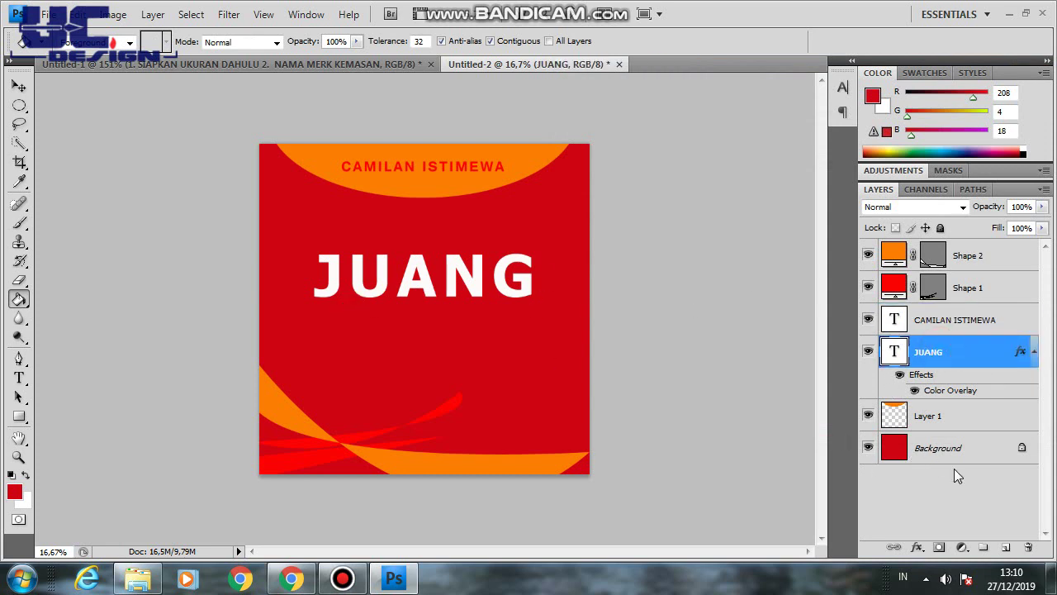
Add a thick black stroke, Bevel and Emboss at 235% depth, and a 63 px drop shadow to JUANG.
click(916, 547)
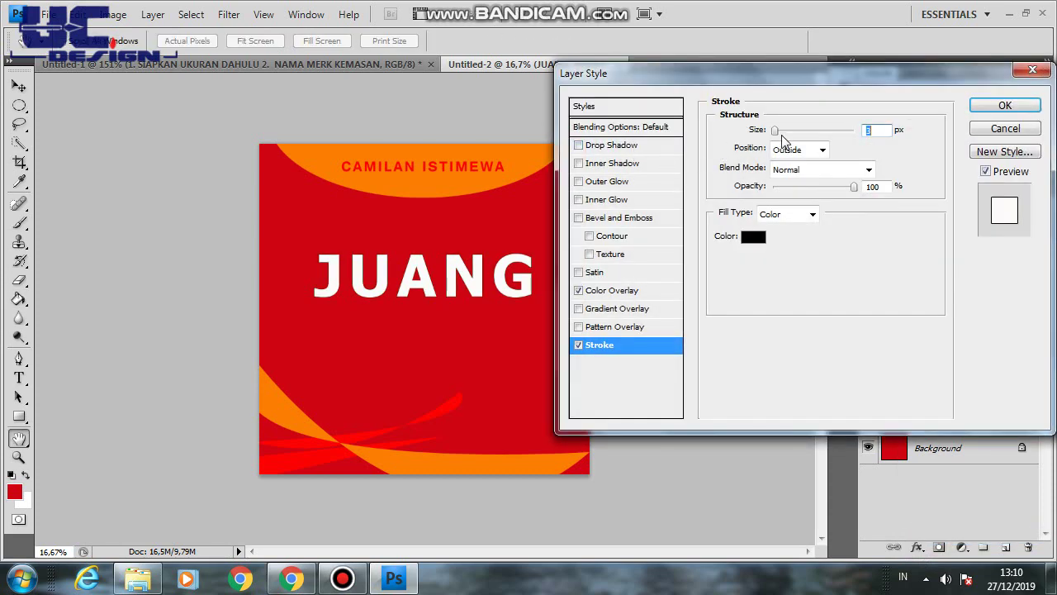
drag(779, 133, 785, 134)
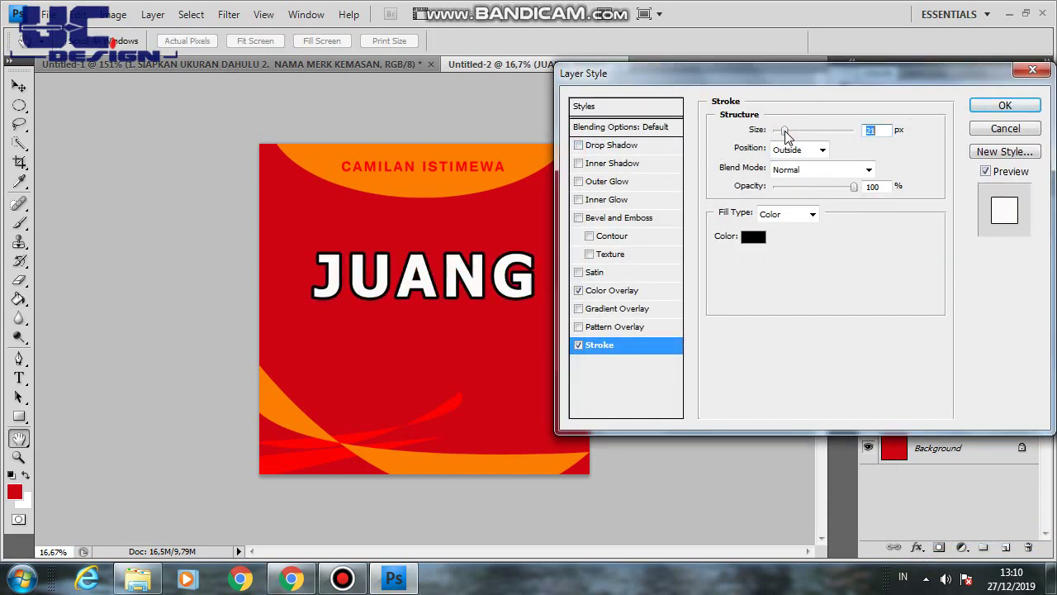
click(579, 218)
drag(788, 170, 799, 170)
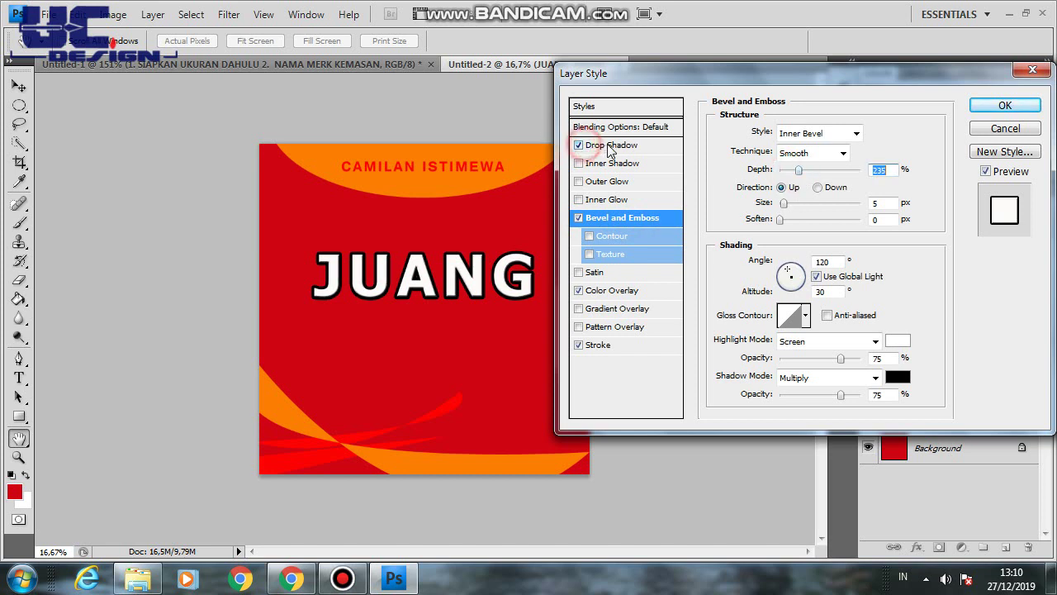
click(579, 145)
drag(793, 201, 819, 195)
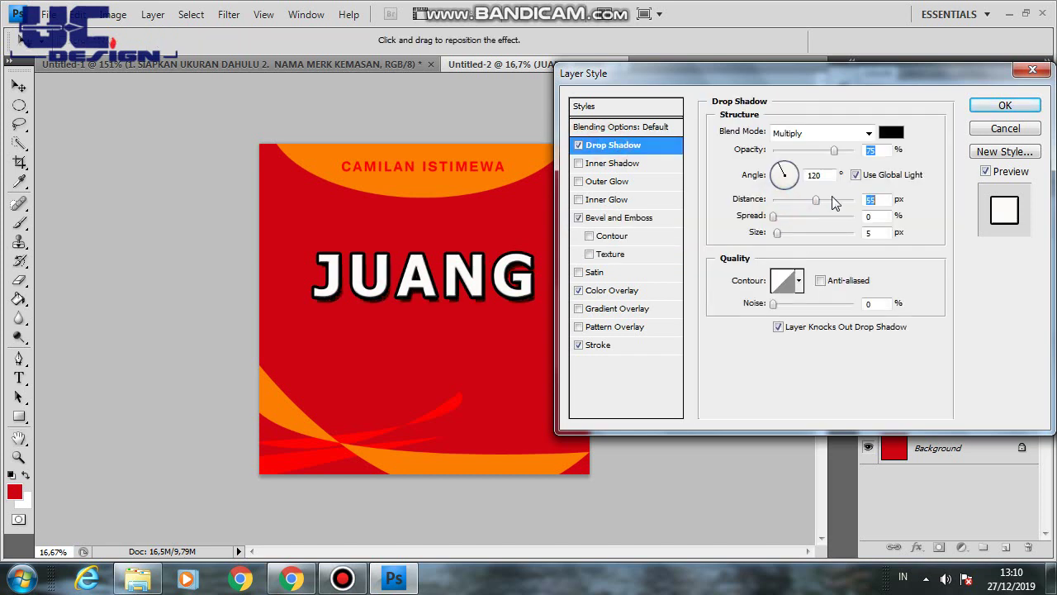
click(1004, 109)
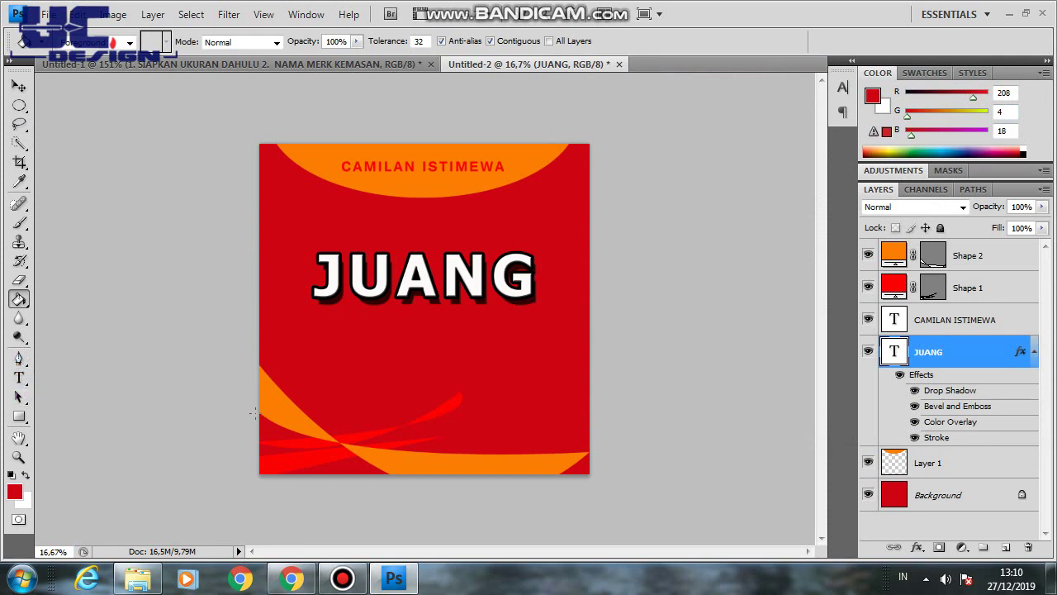
Type the footer text line at the sticker's lower left.
click(19, 377)
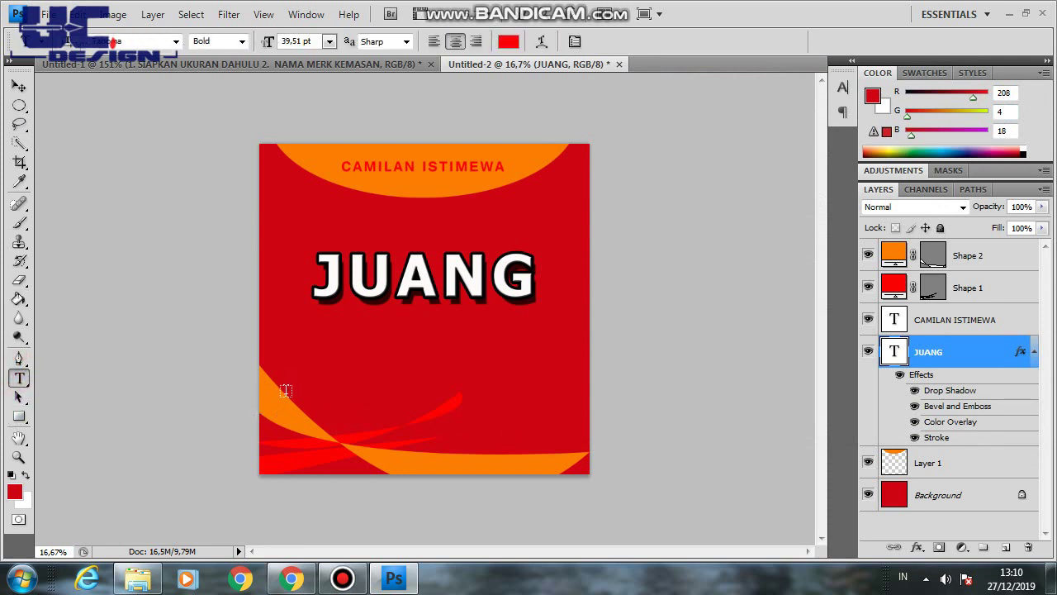
click(435, 412)
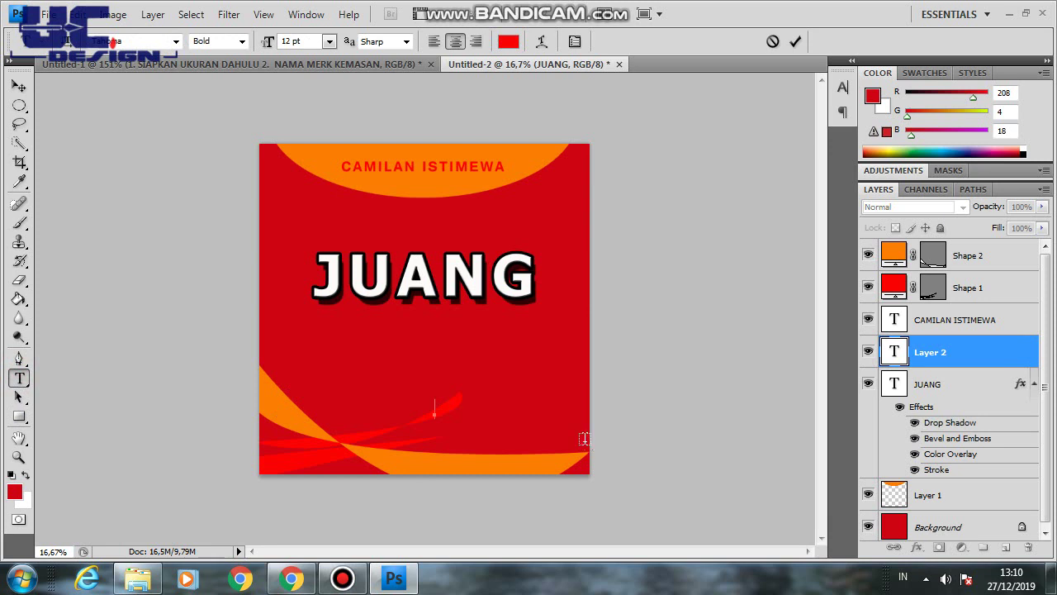
text(a)
text(edas k)
text(si)
text( :)
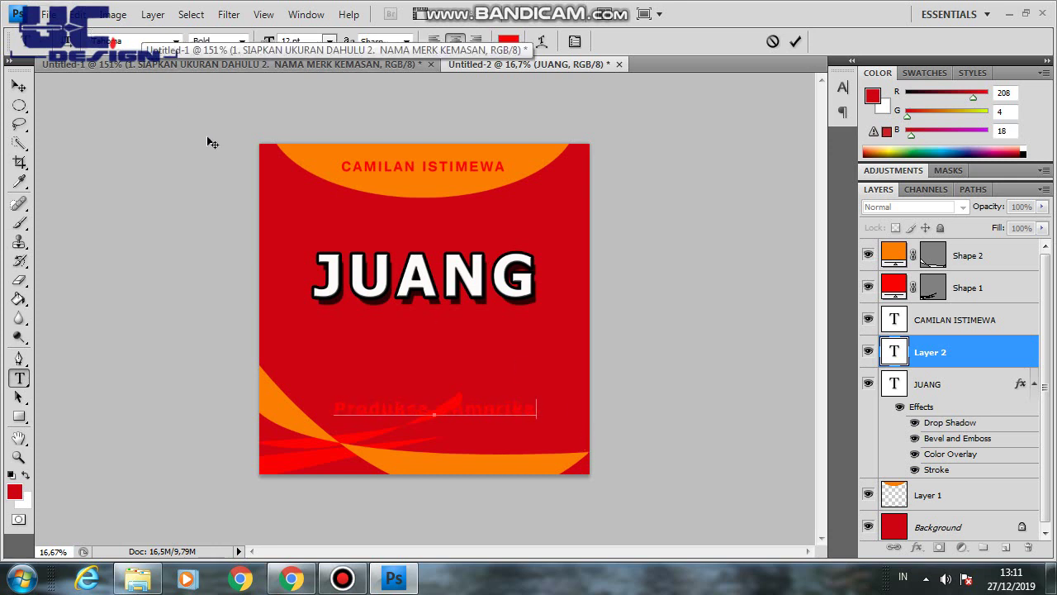
click(20, 91)
key(t)
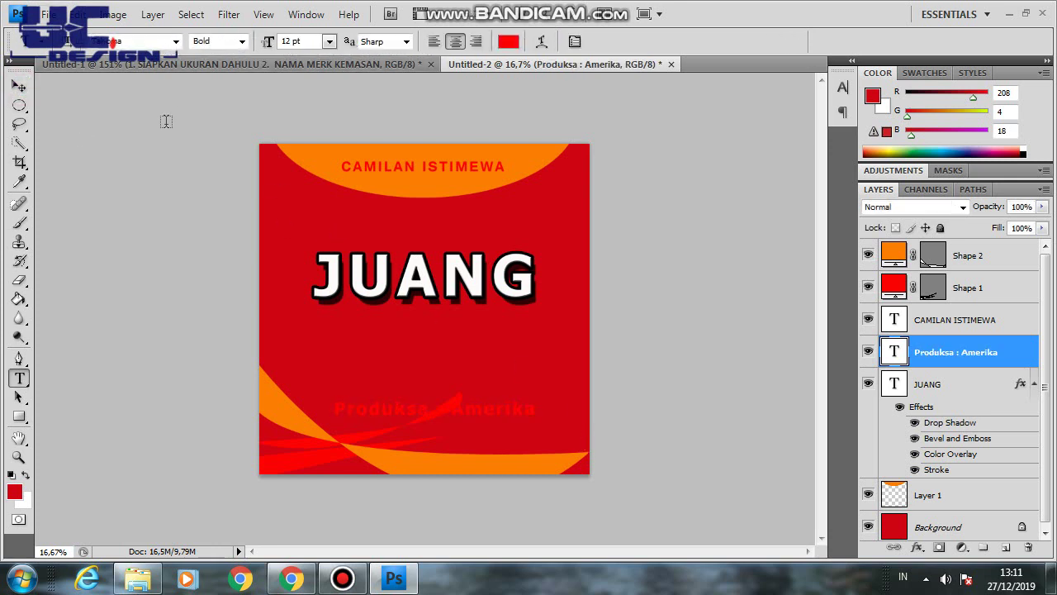
Make the footer text white, move its layer to the top, and place it on the orange curve.
click(508, 40)
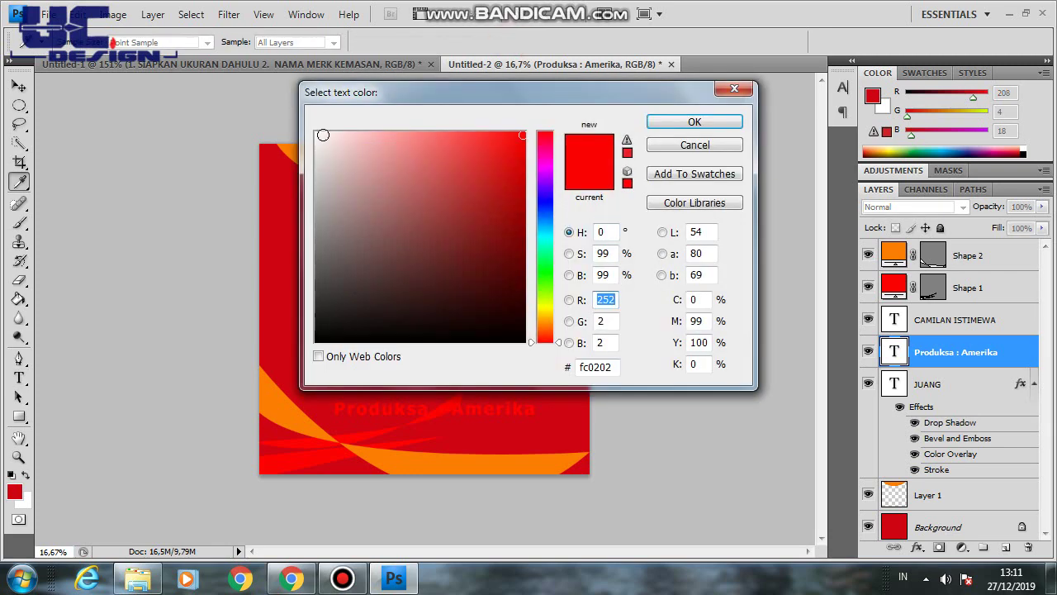
click(317, 133)
click(694, 123)
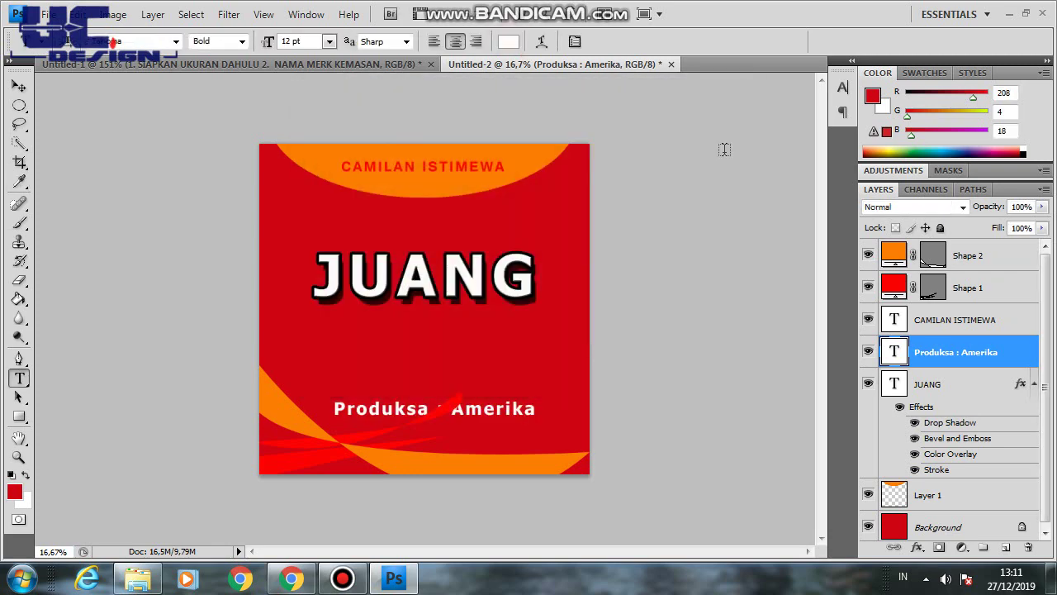
click(19, 86)
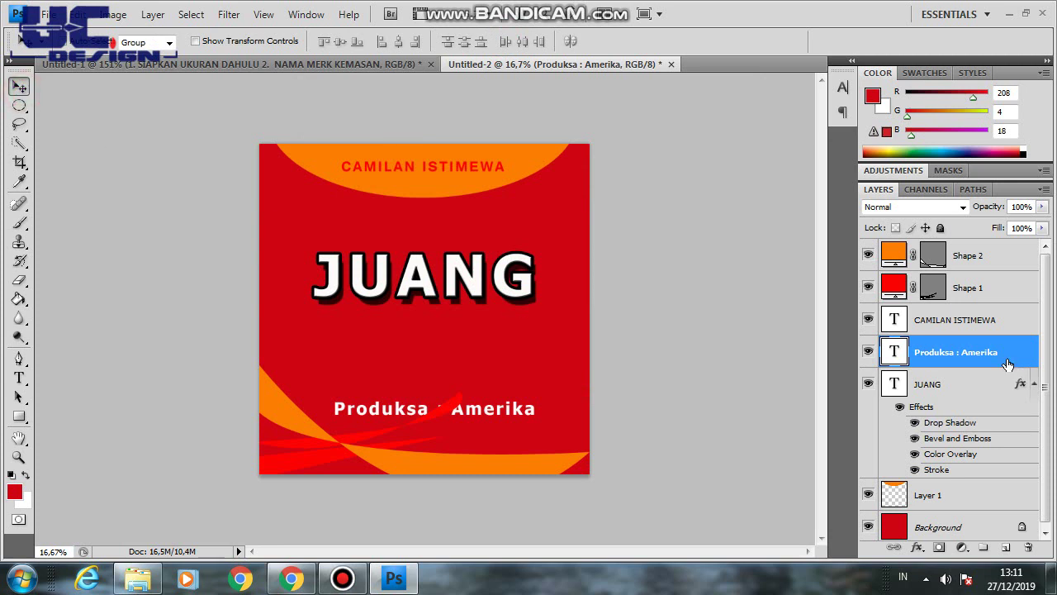
drag(996, 355, 968, 249)
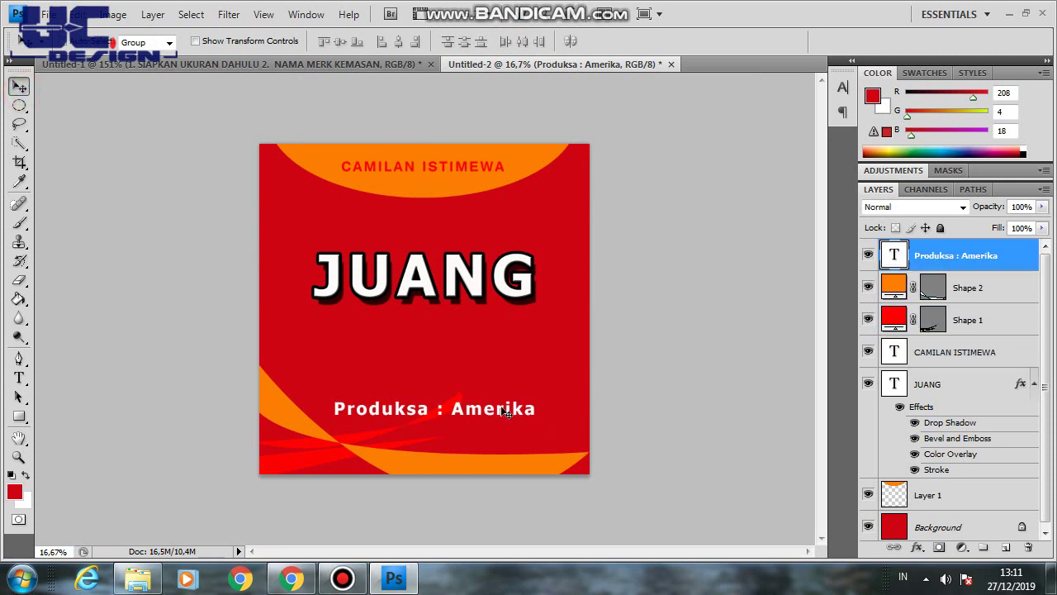
drag(506, 411, 547, 457)
Set the footer text to 9 pt and nudge it into the bottom-right corner.
key(t)
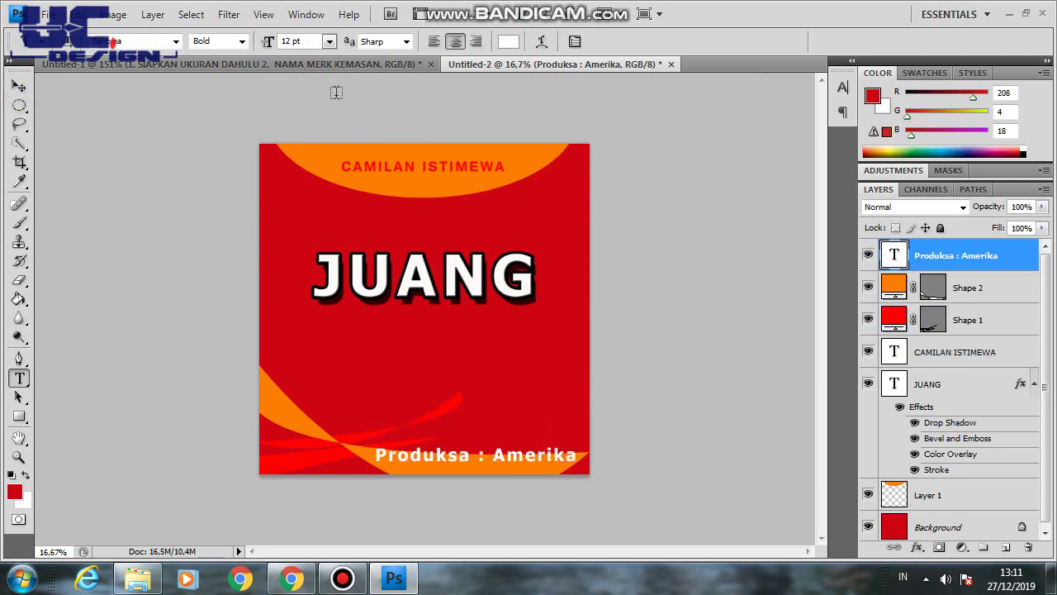
click(328, 41)
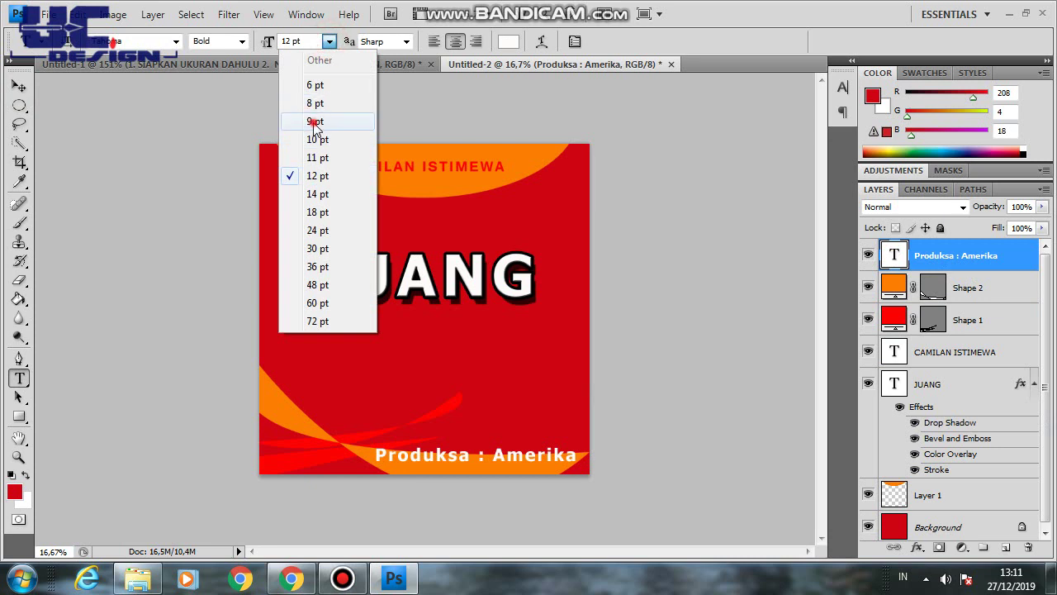
click(316, 122)
click(18, 86)
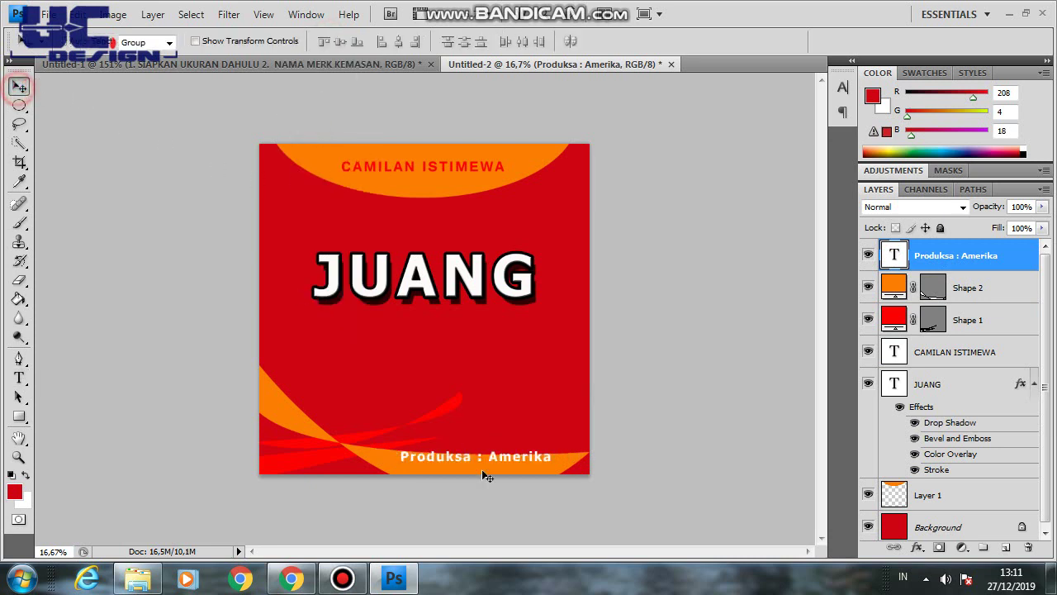
drag(524, 462, 546, 460)
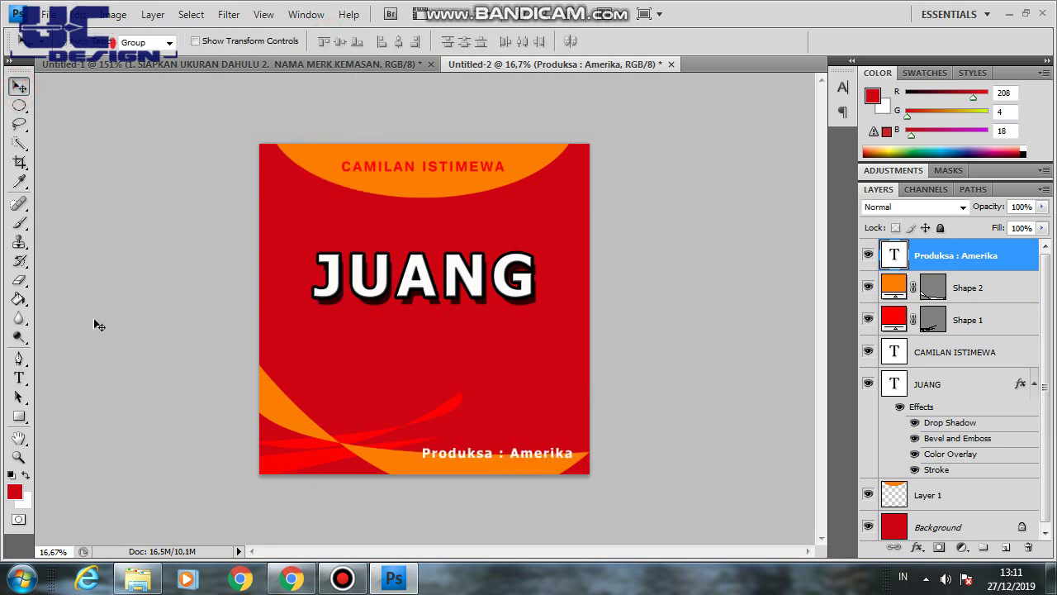
click(18, 377)
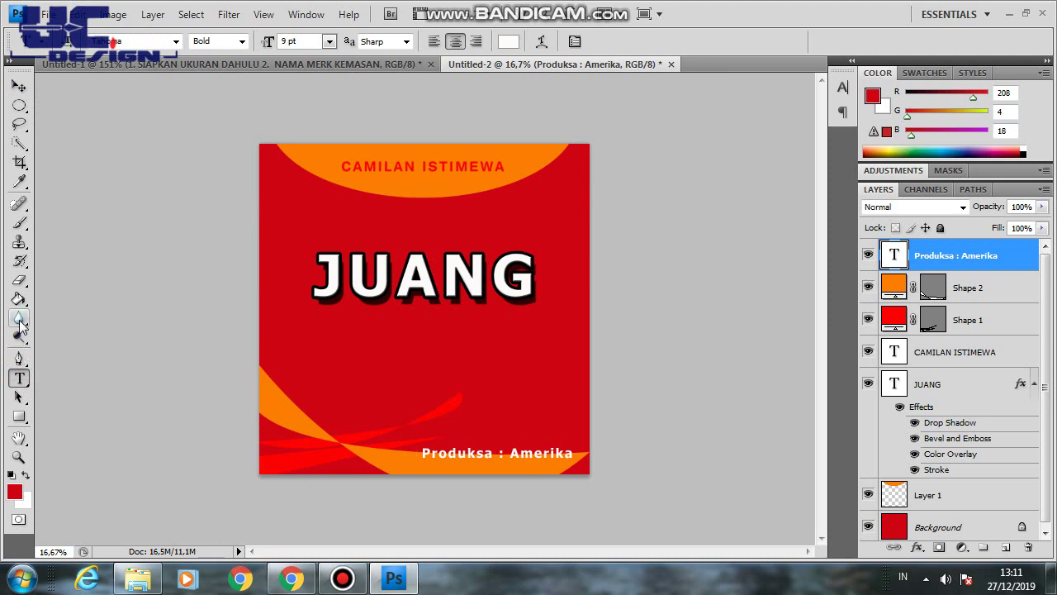
Fill a small oval selection white on a new layer above the orange curve.
click(20, 106)
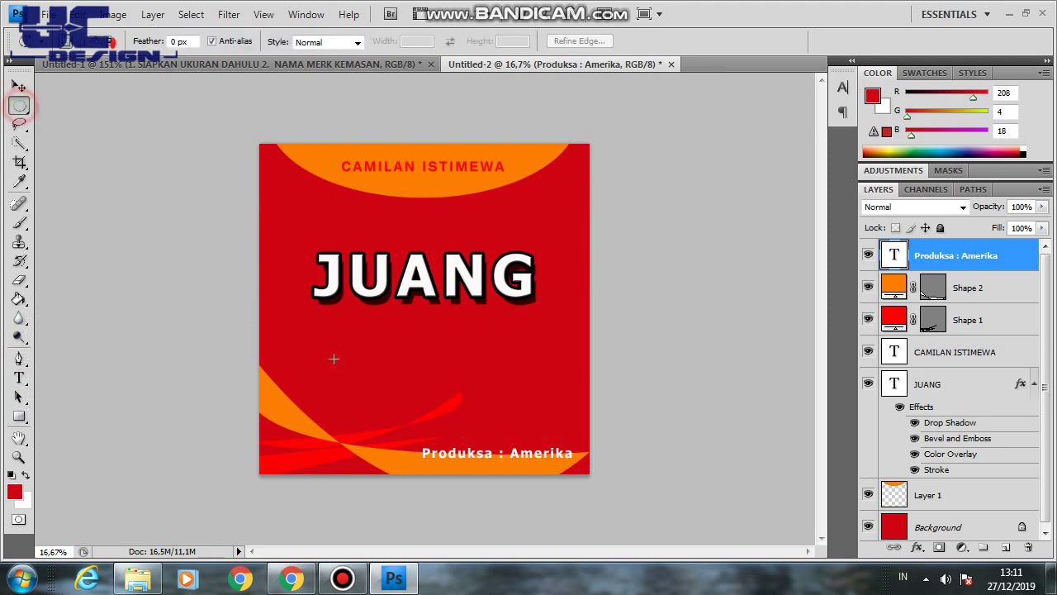
click(958, 293)
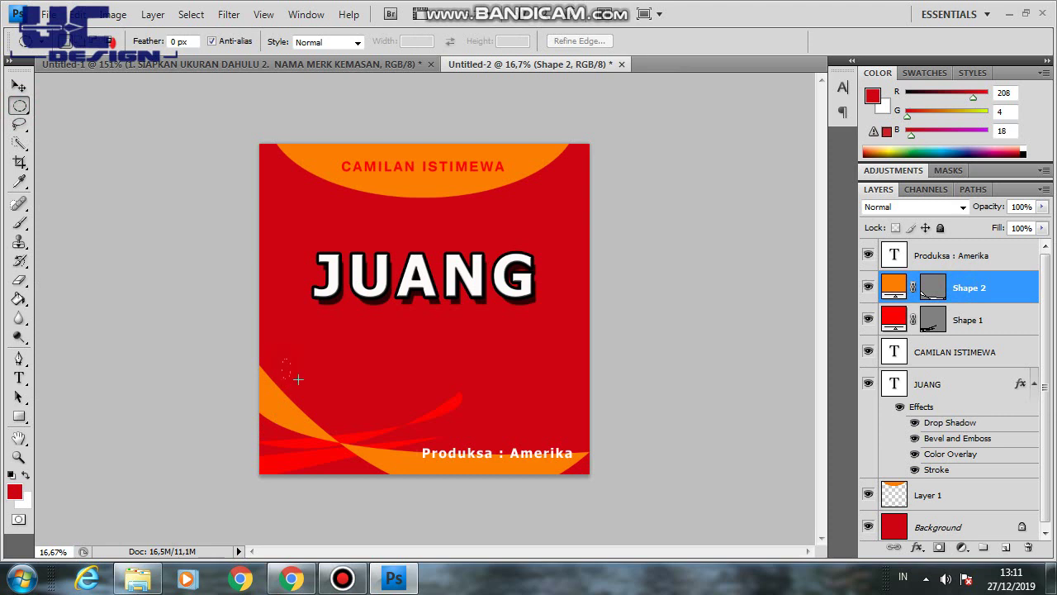
drag(304, 379, 305, 381)
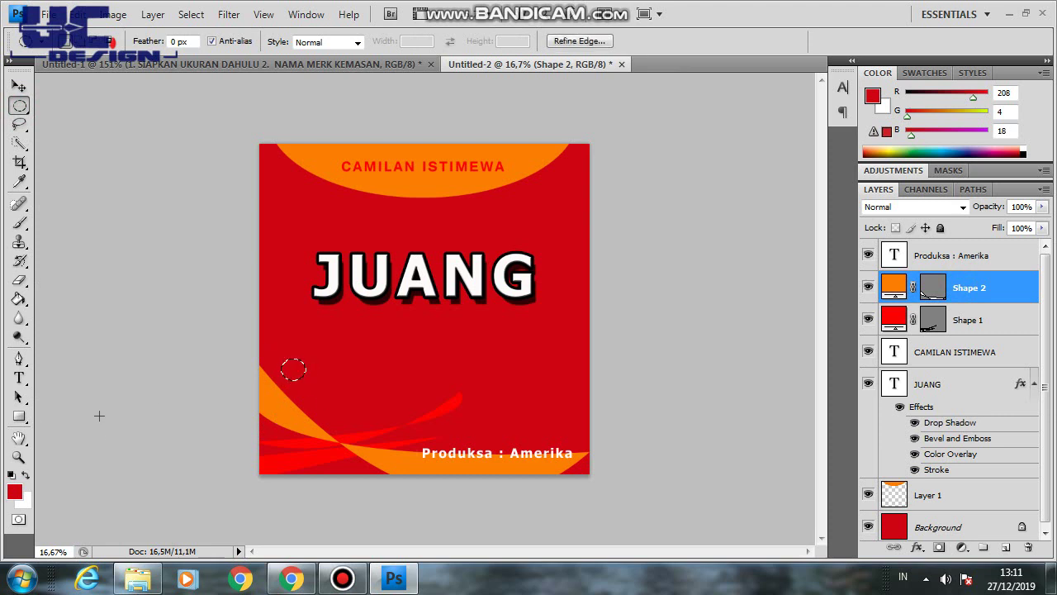
click(26, 476)
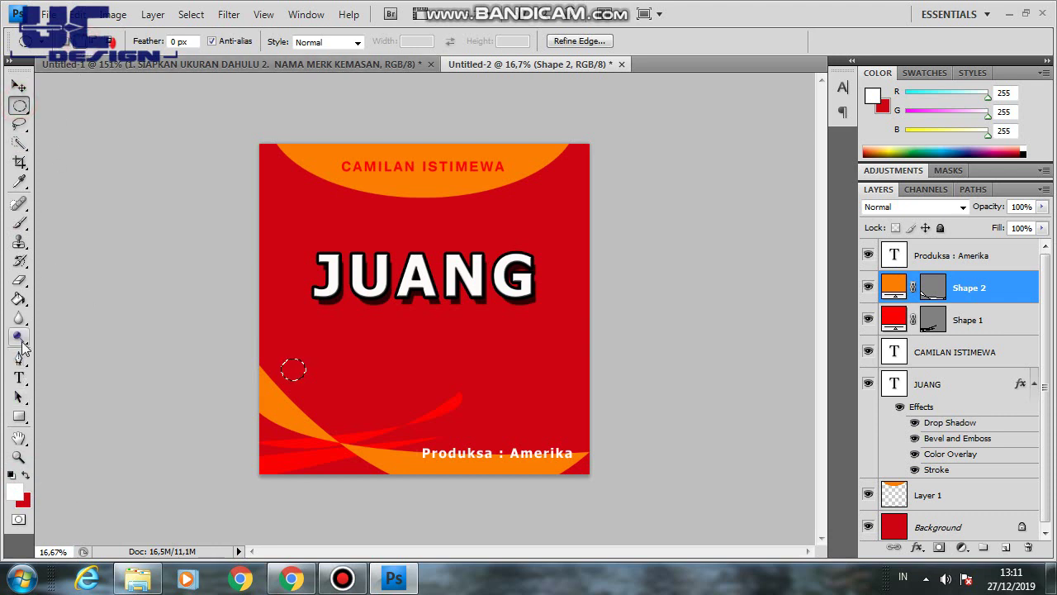
click(19, 299)
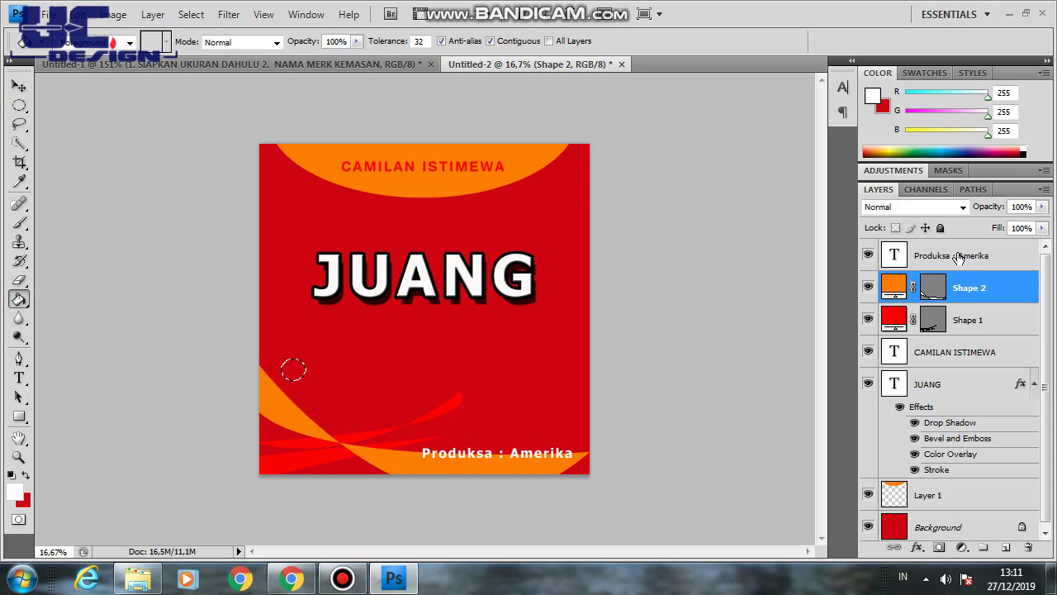
click(1008, 550)
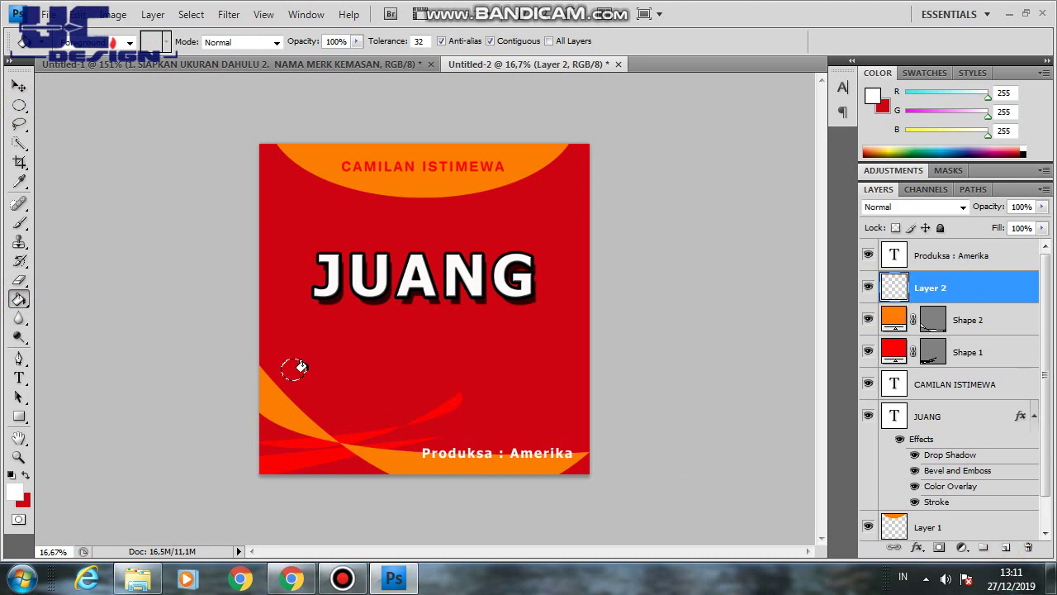
click(296, 368)
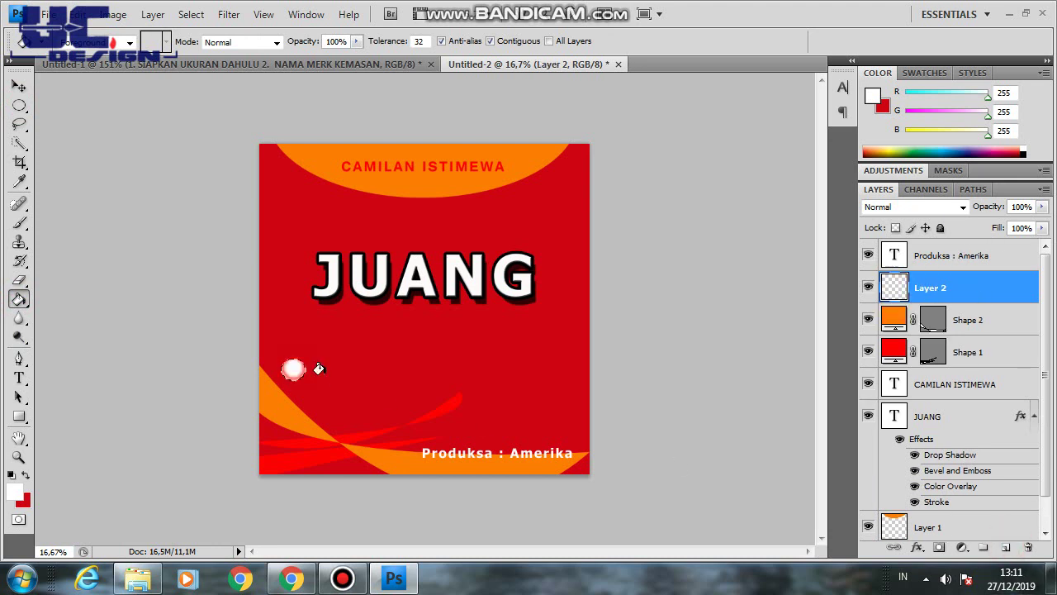
Deselect and narrow the white dot with Free Transform.
click(19, 106)
key(v)
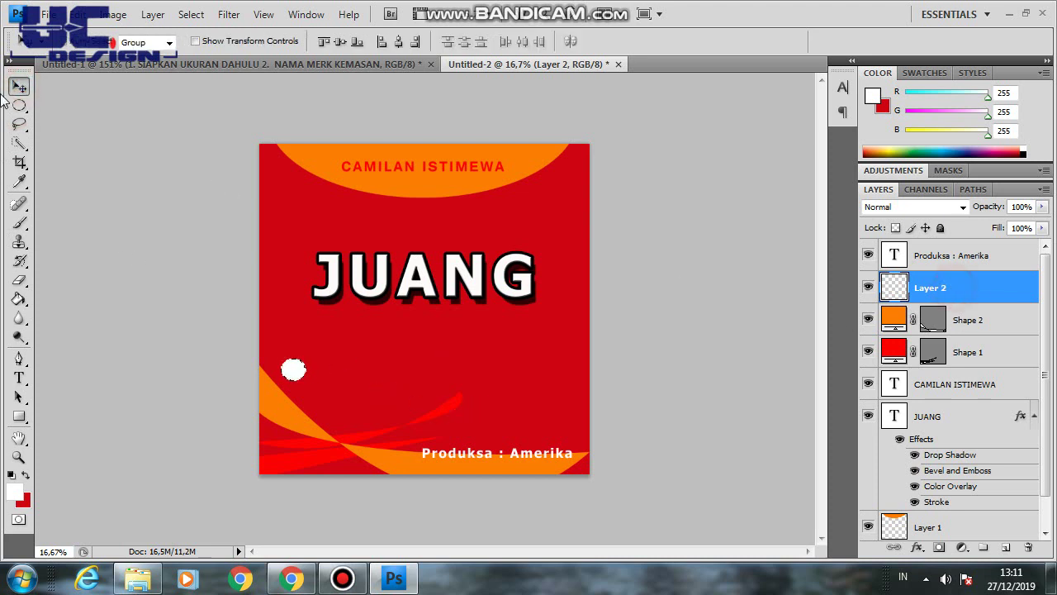
click(19, 106)
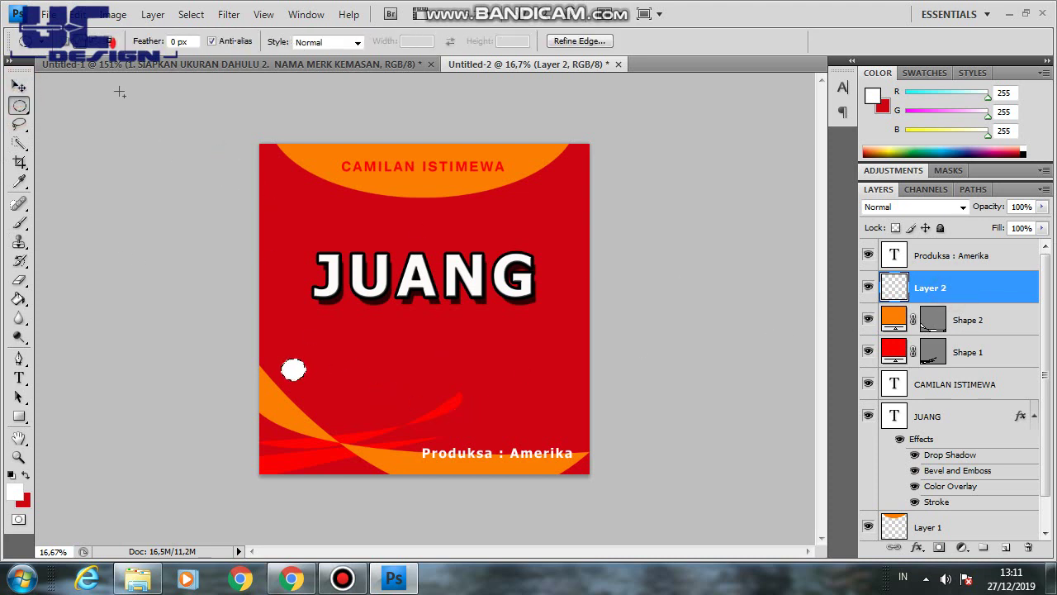
click(219, 145)
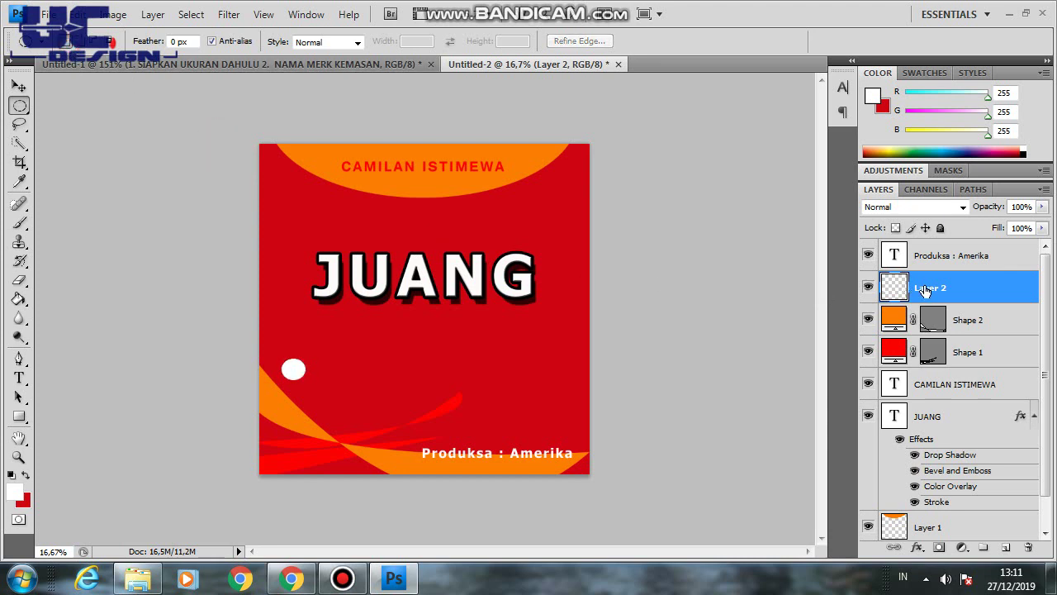
key(ctrl+t)
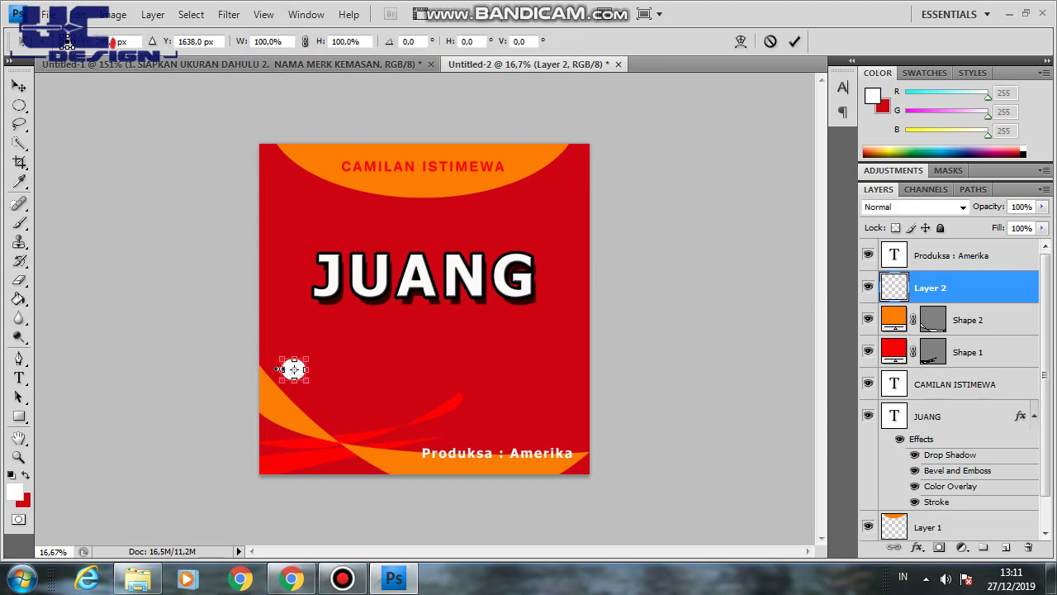
drag(279, 369, 285, 370)
key(Return)
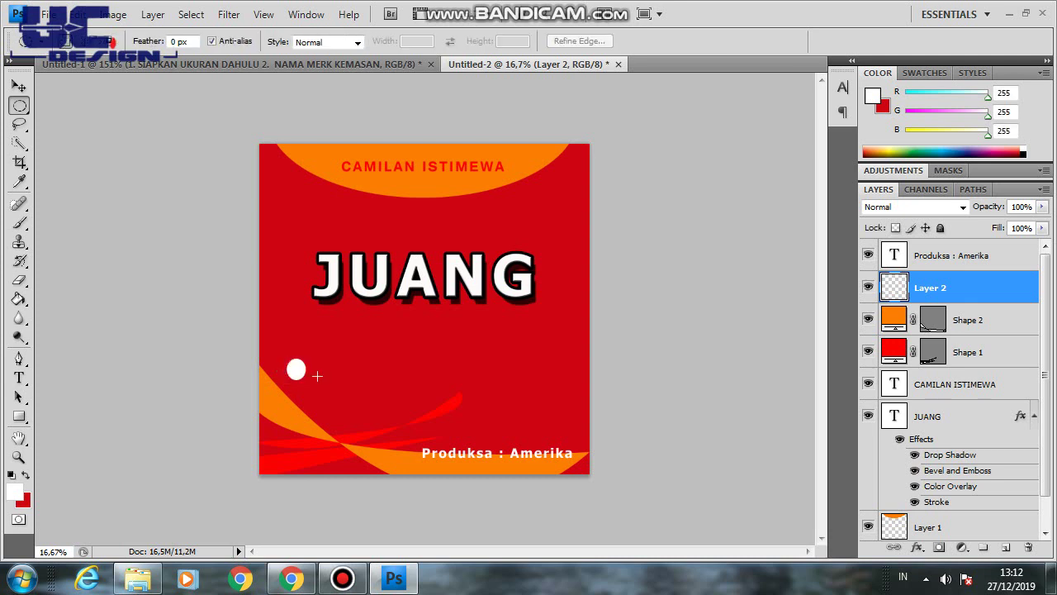
Apply the dot's transform and place a duplicate dot directly below it.
key(ctrl+t)
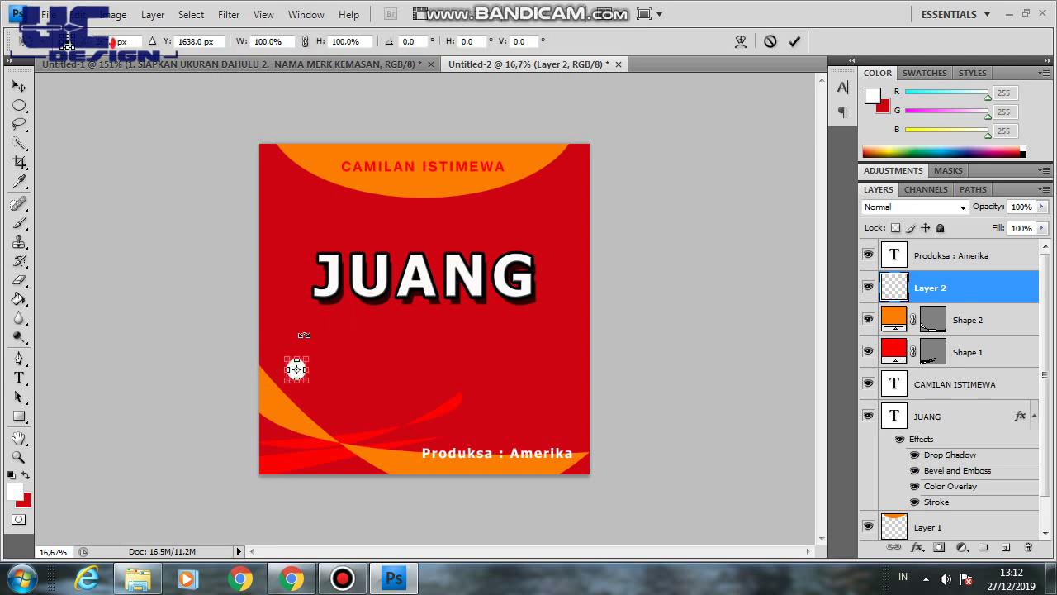
drag(296, 358, 296, 364)
key(ctrl+z)
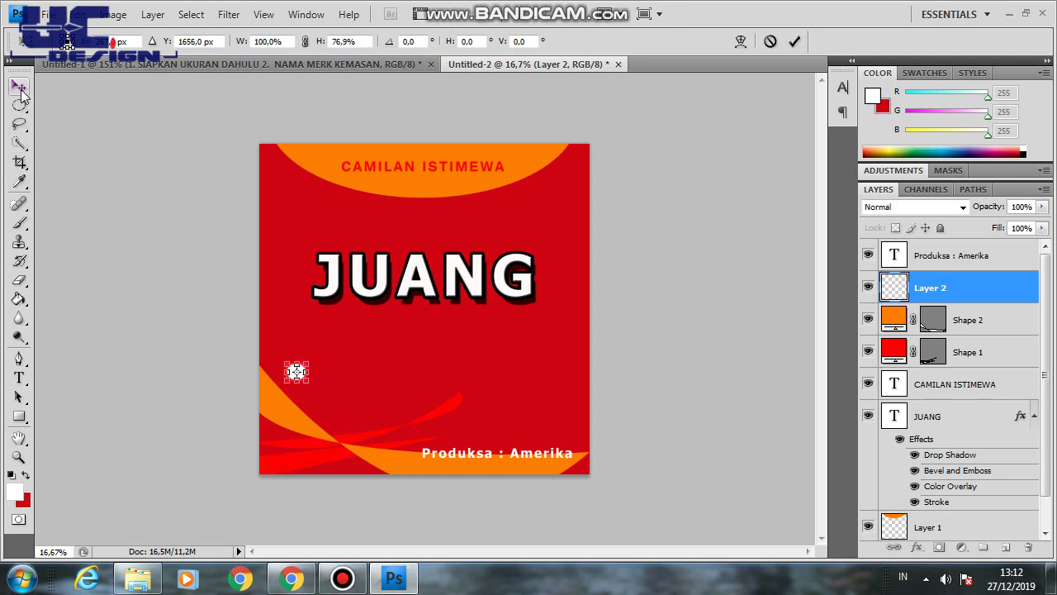
key(v)
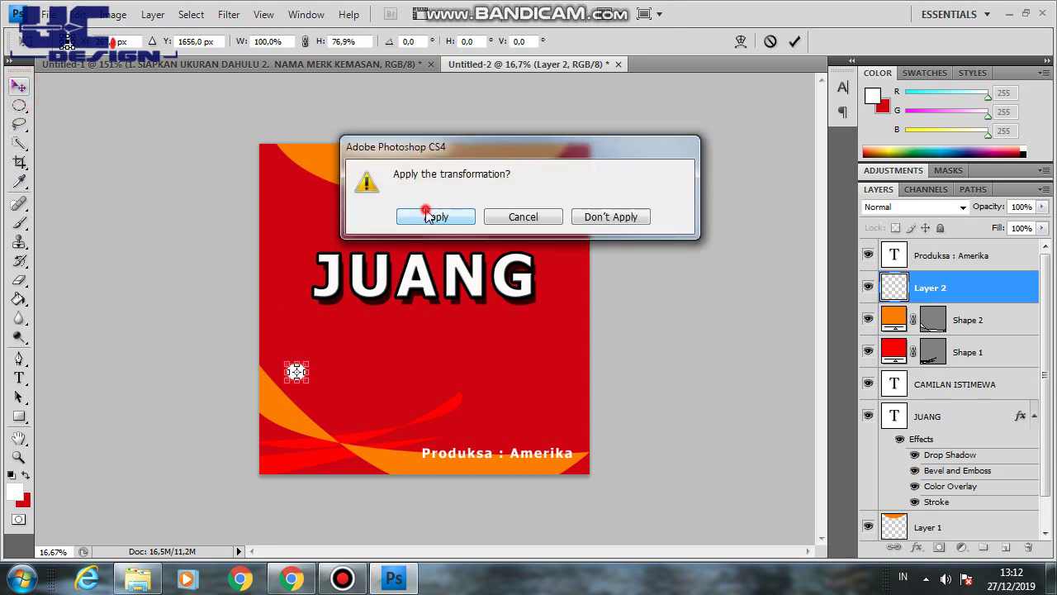
click(427, 216)
mouse_move(288, 376)
mouse_down()
mouse_move(346, 375)
mouse_move(289, 404)
mouse_up()
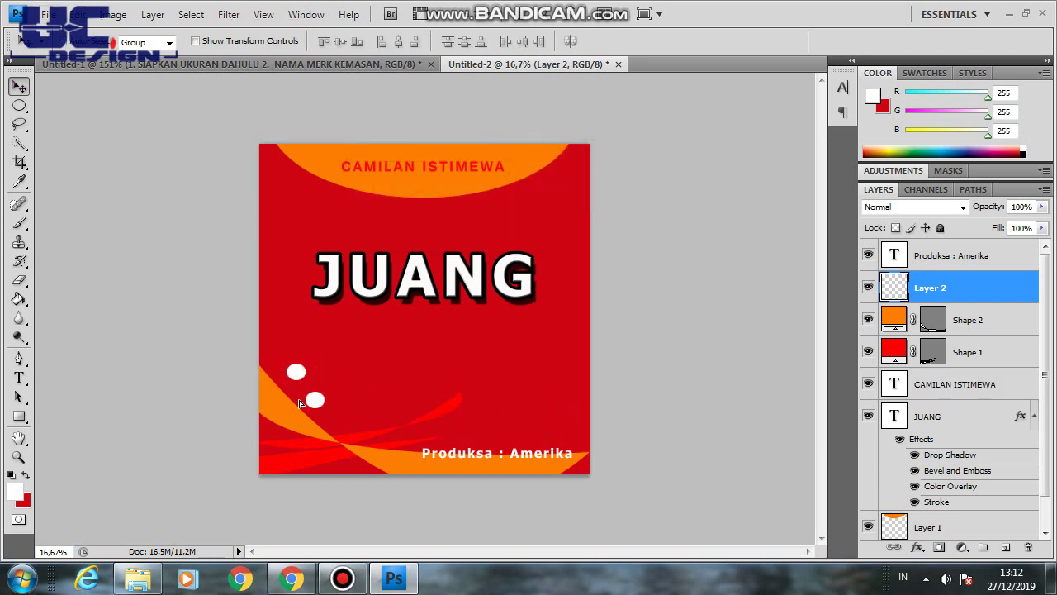
drag(290, 411, 290, 422)
Type 'kripik singkong' and place it beside the upper white dot.
click(19, 377)
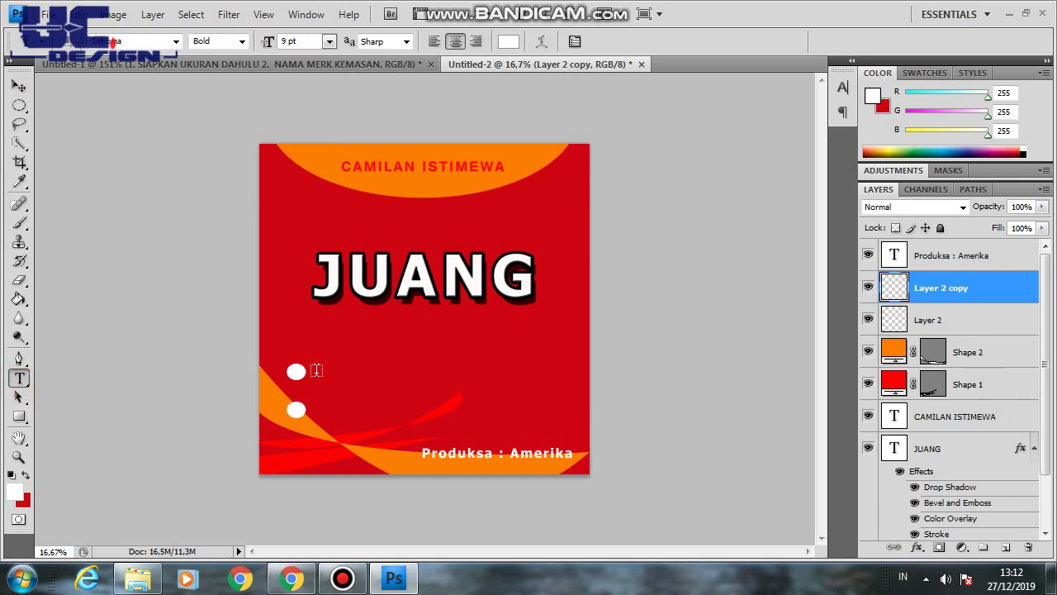
click(316, 371)
text(k)
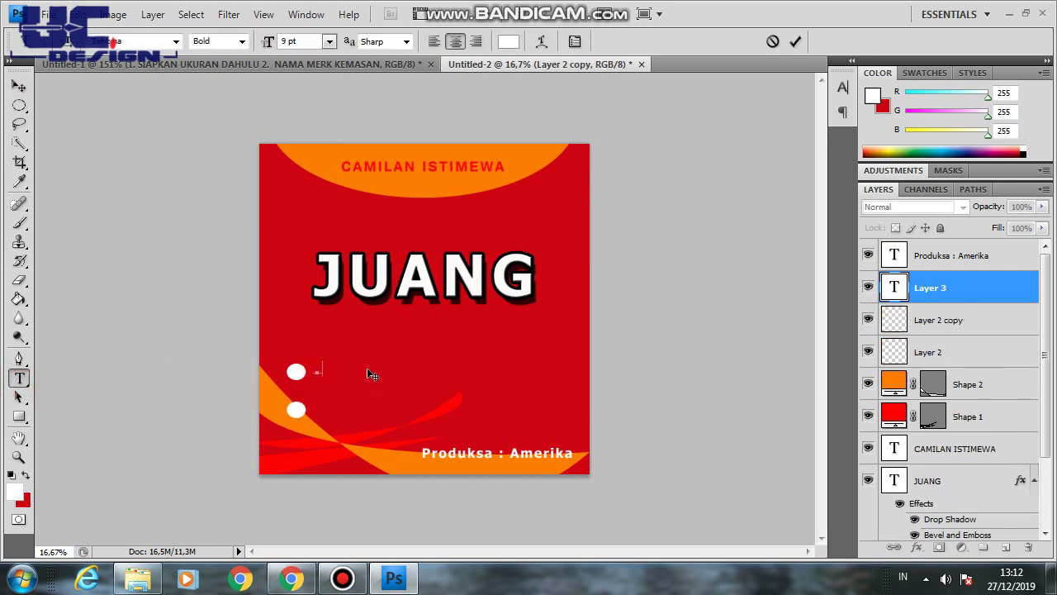
text(r)
text(ipik)
text( sing)
text(ko)
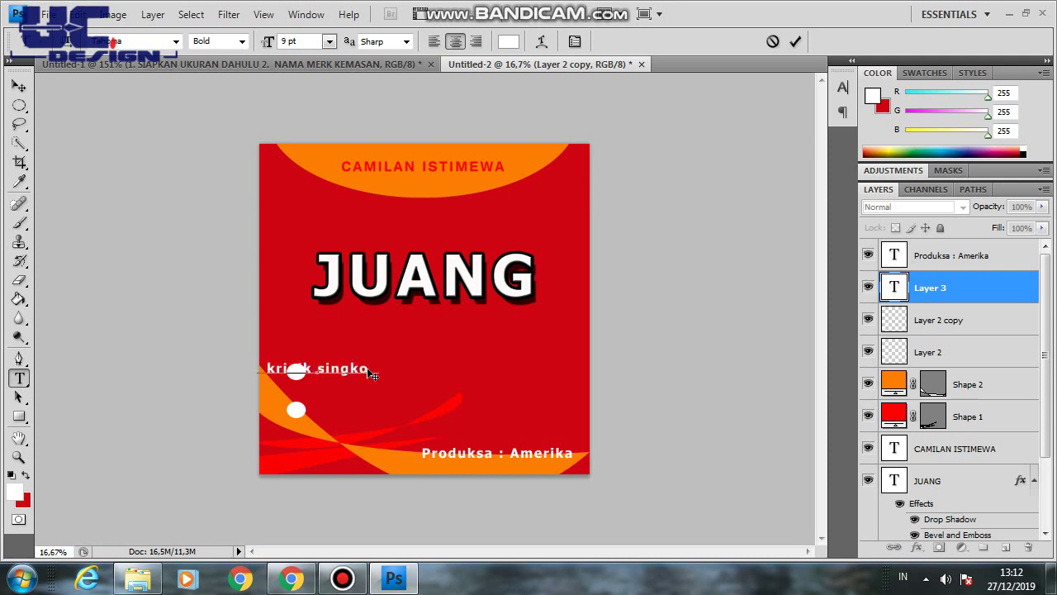
text(ng)
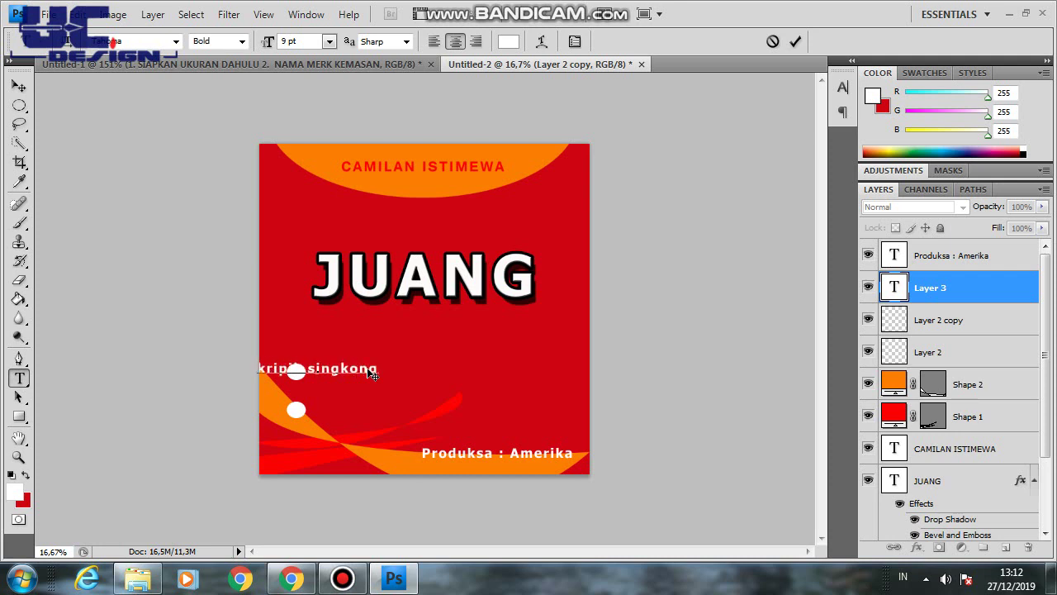
click(19, 86)
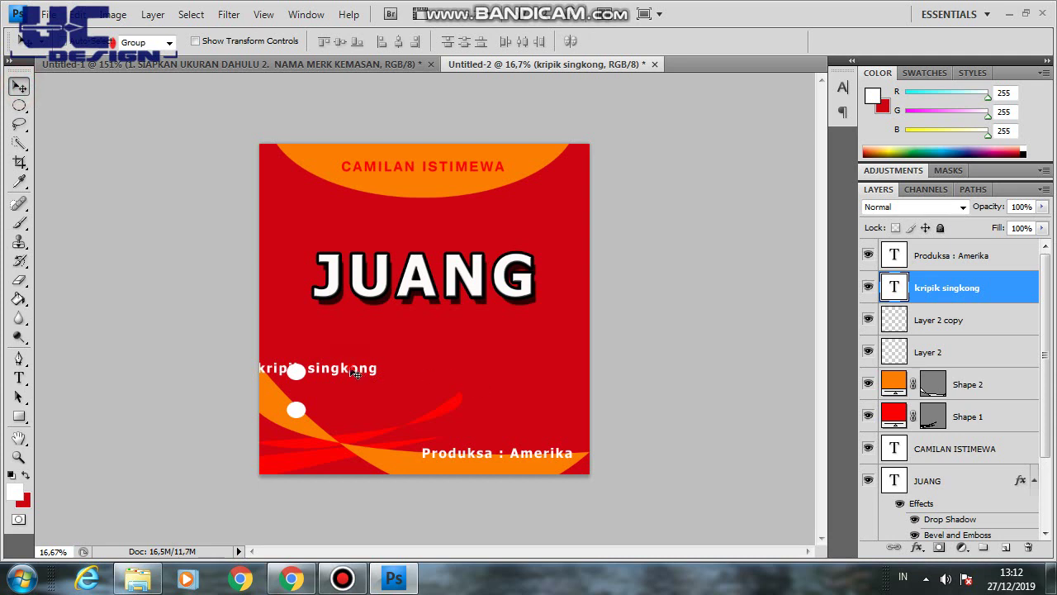
drag(353, 373, 417, 379)
Add the line 'kripik talas' below it and left-align both list lines.
click(19, 378)
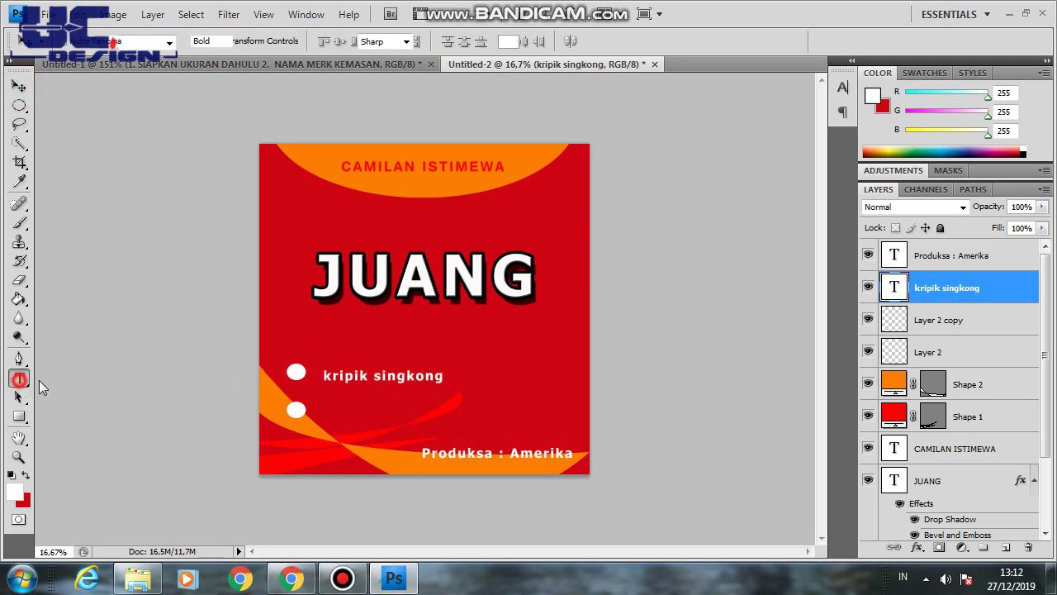
click(431, 376)
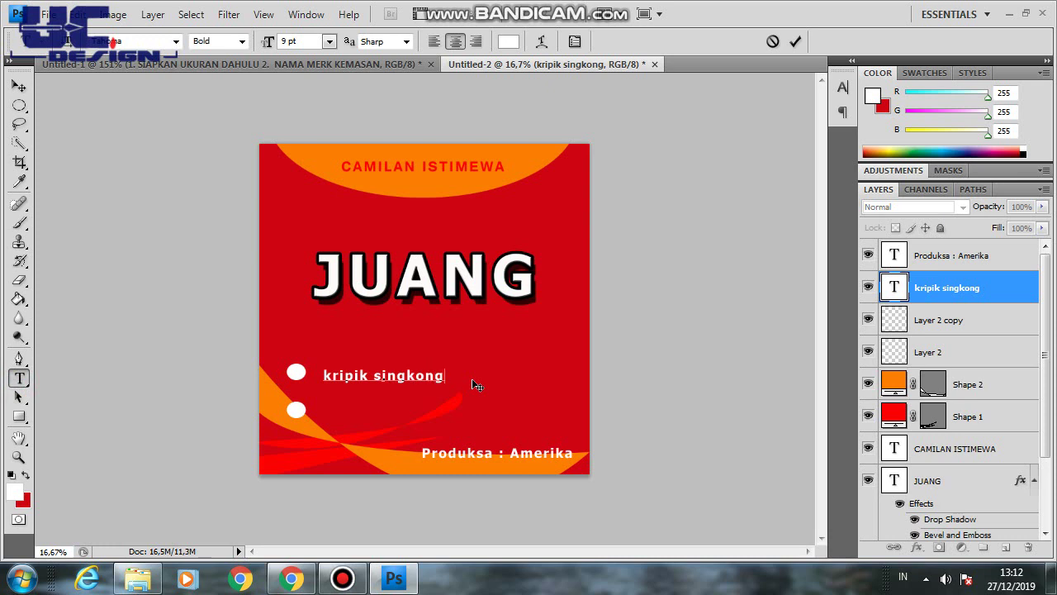
text(k)
text(ri)
text(pik ta)
text(las)
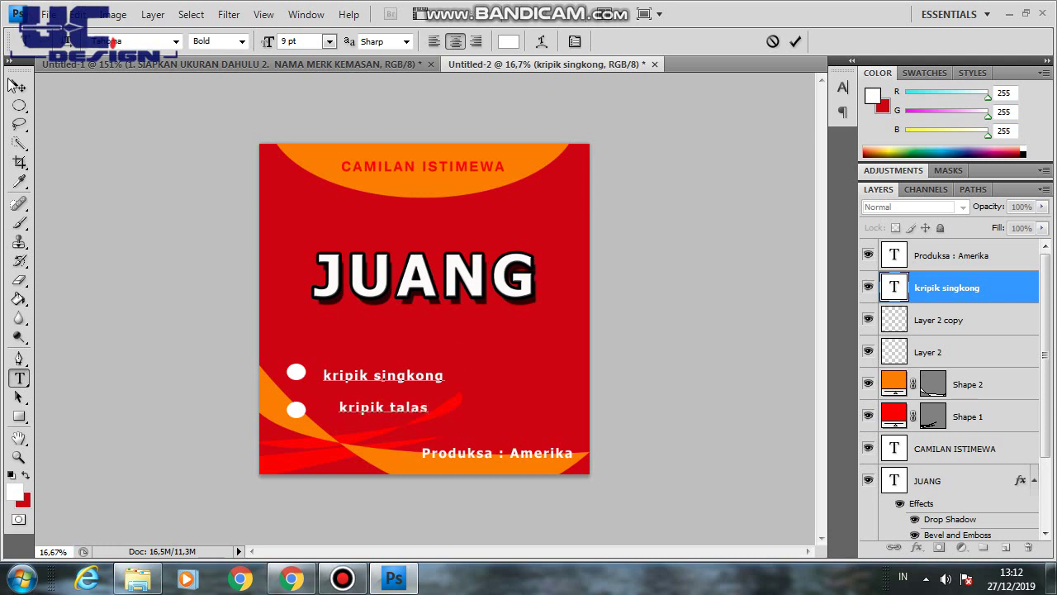
click(18, 86)
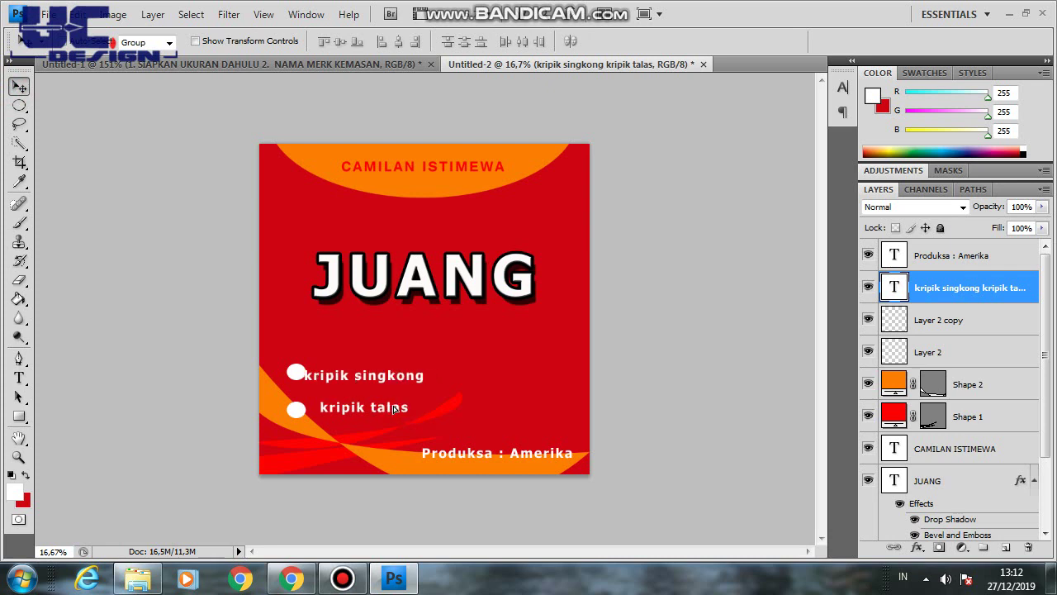
drag(419, 411, 412, 411)
key(t)
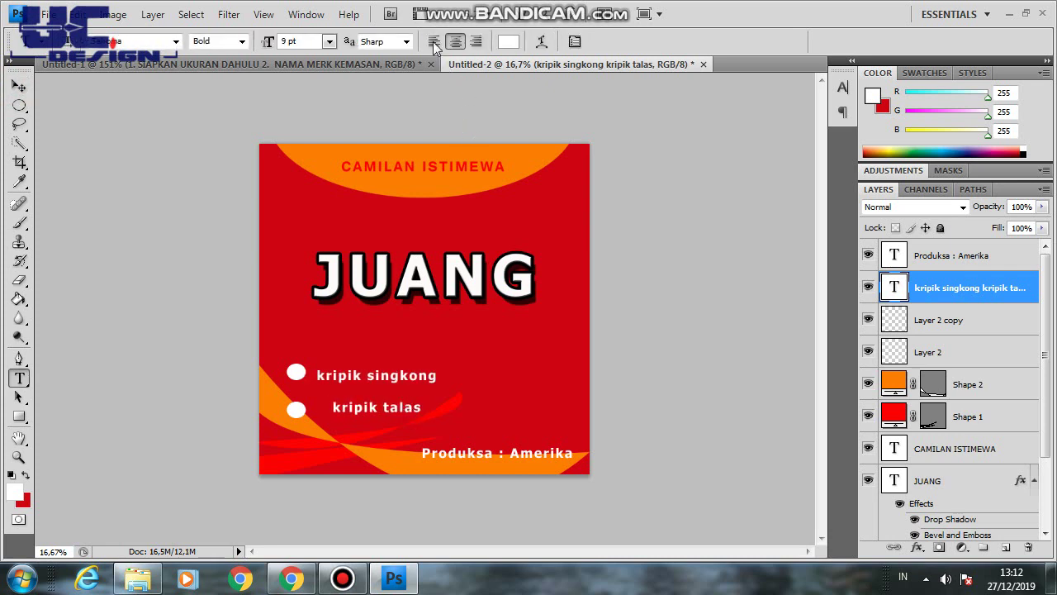
click(433, 41)
Move both list lines next to the dots and nudge the Layer 2 dot down.
click(18, 86)
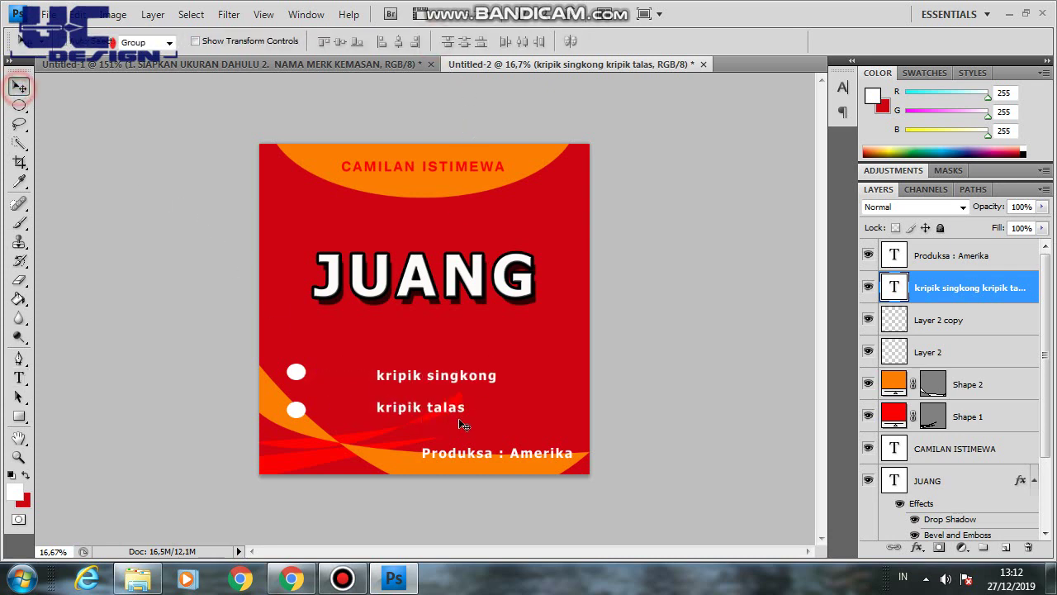
drag(450, 376, 393, 383)
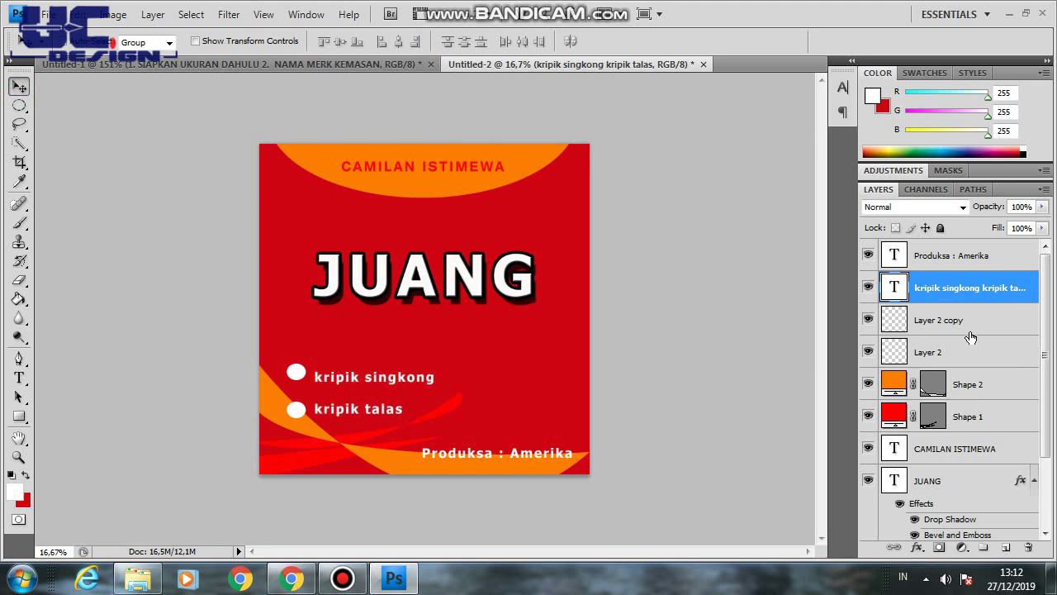
click(937, 325)
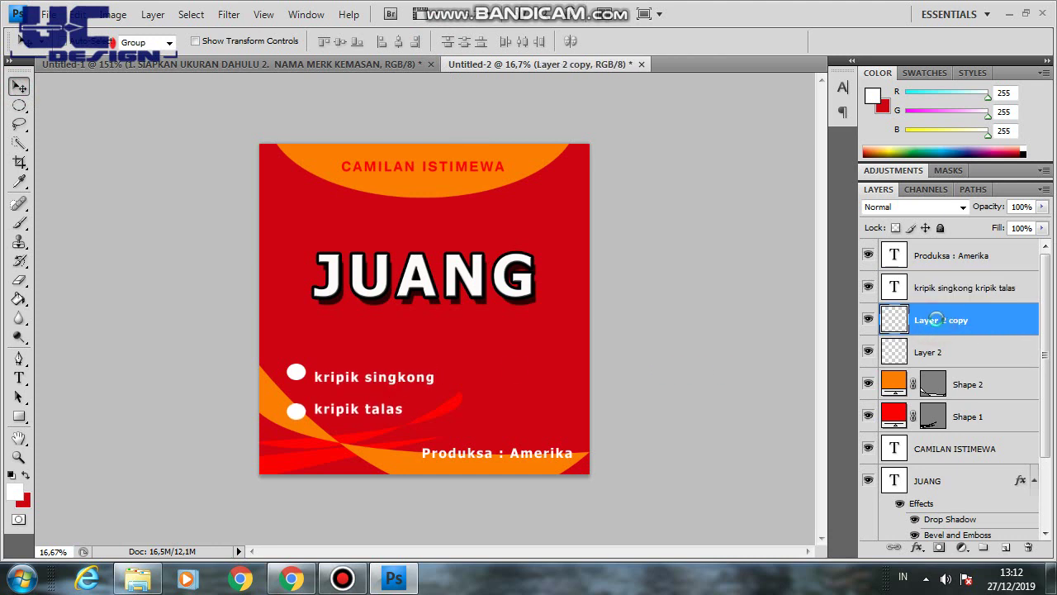
click(978, 359)
key(Down)
key(Down)
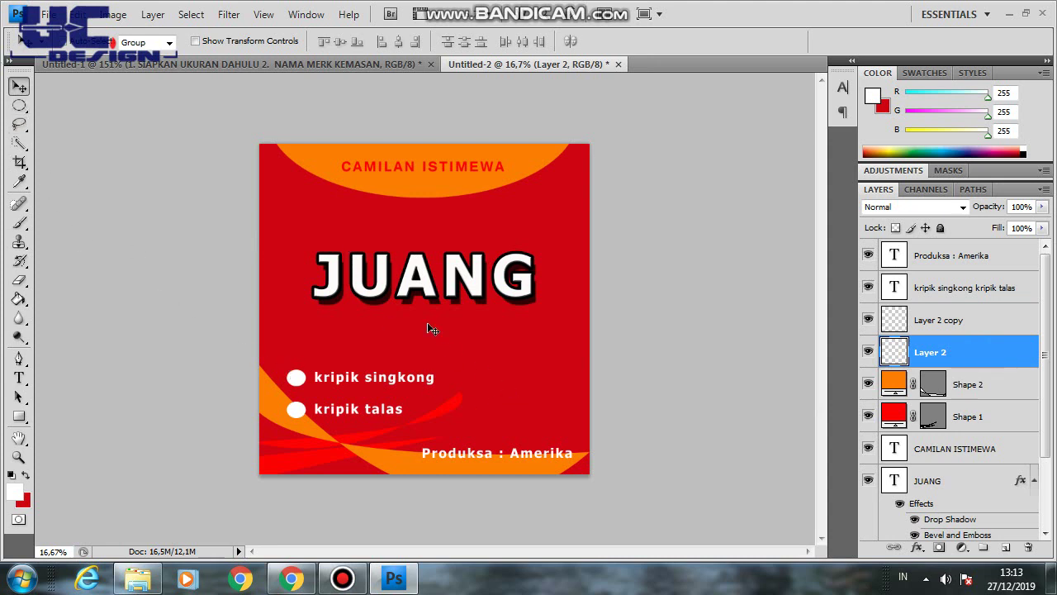
Draw a closed curved Pen shape from the left edge to below JUANG's right side.
click(19, 361)
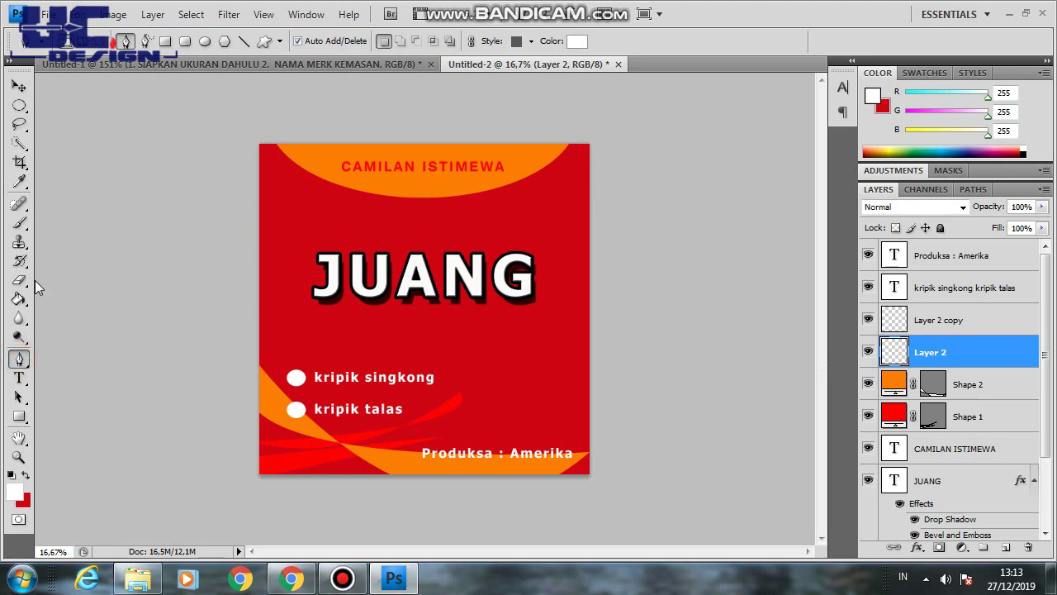
click(256, 350)
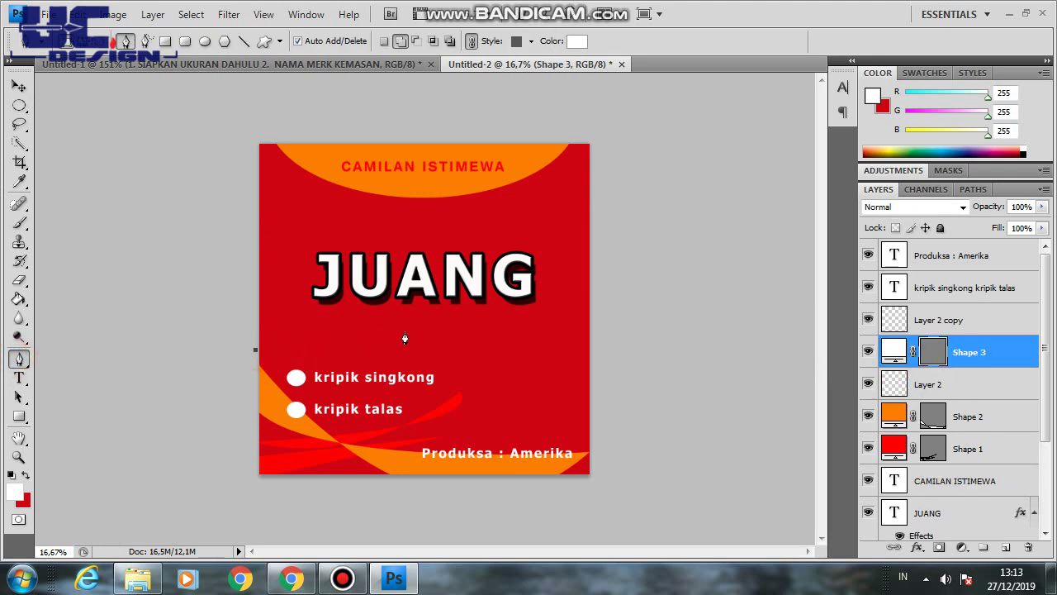
click(561, 279)
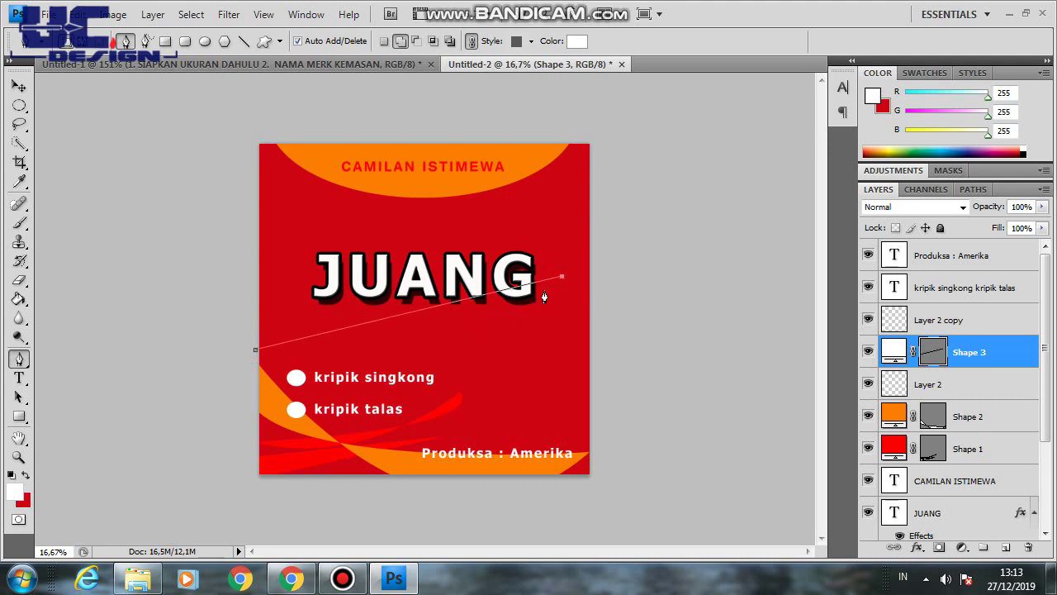
mouse_move(255, 351)
mouse_down()
mouse_move(140, 477)
mouse_move(111, 332)
mouse_up()
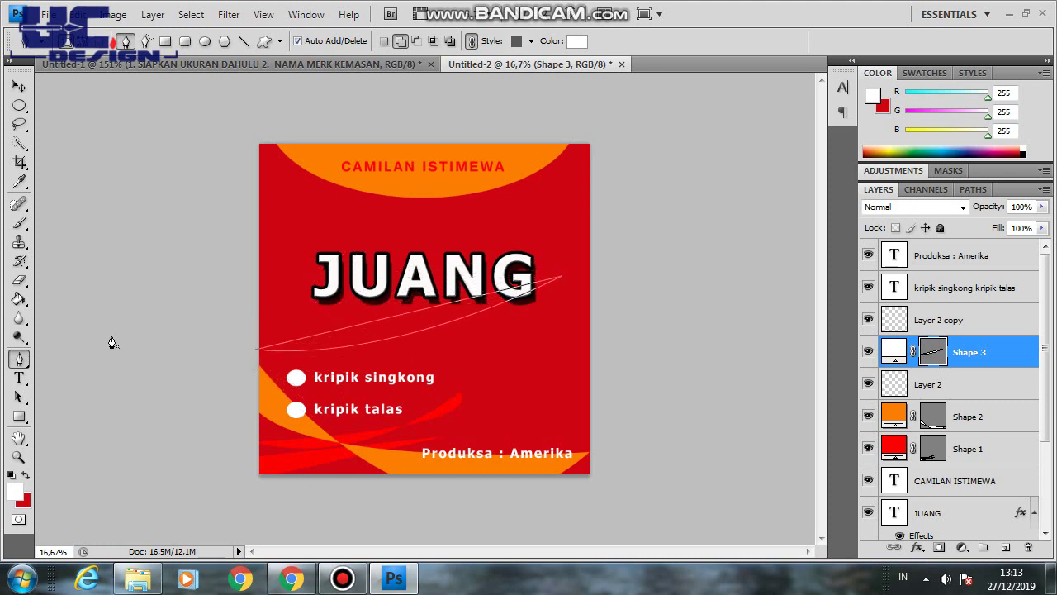
key(ctrl+z)
key(ctrl+z)
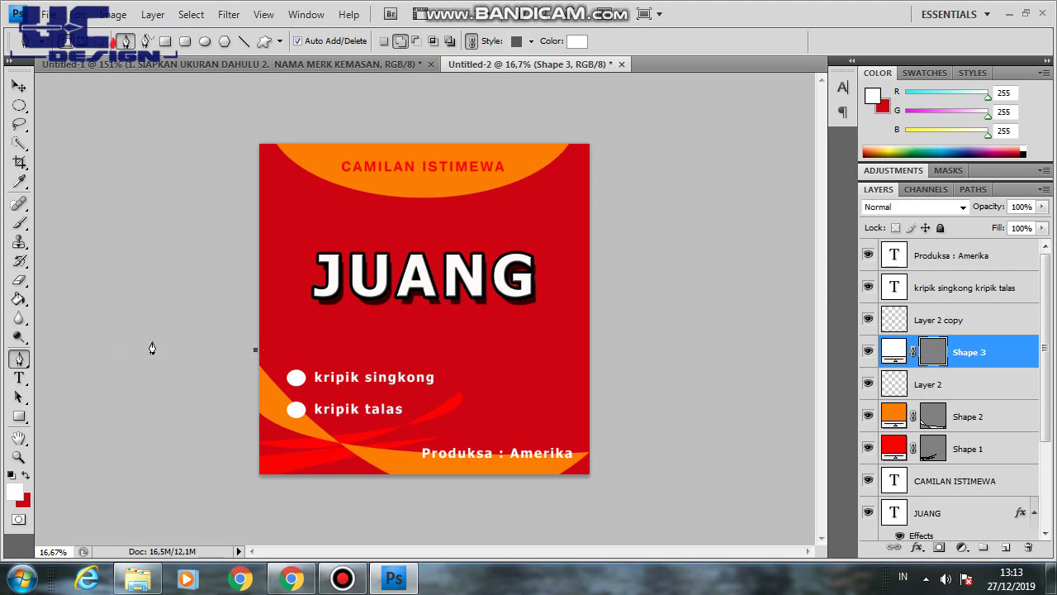
drag(567, 299, 590, 210)
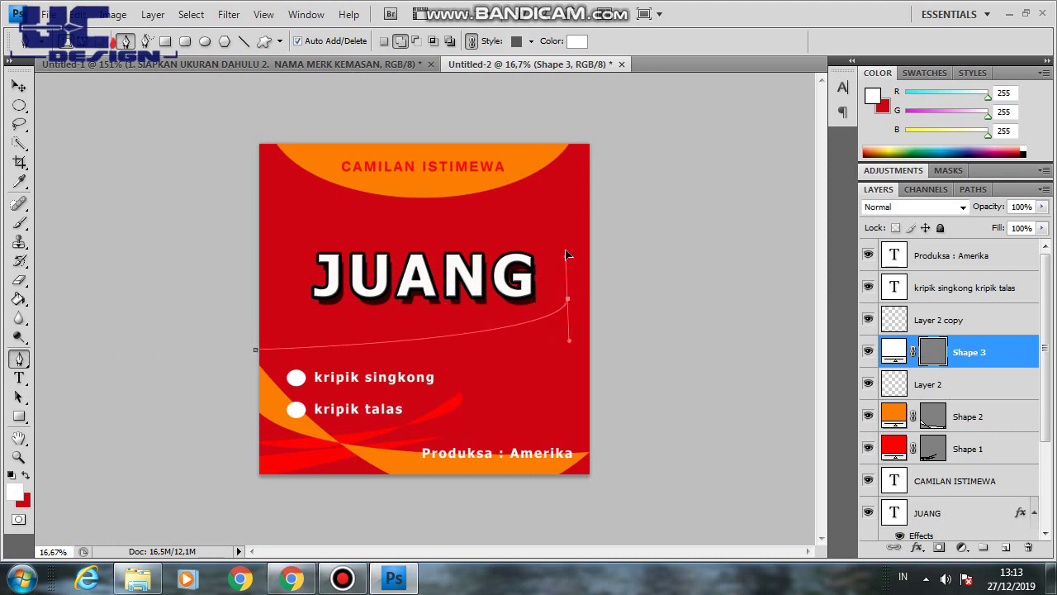
alt+click(567, 299)
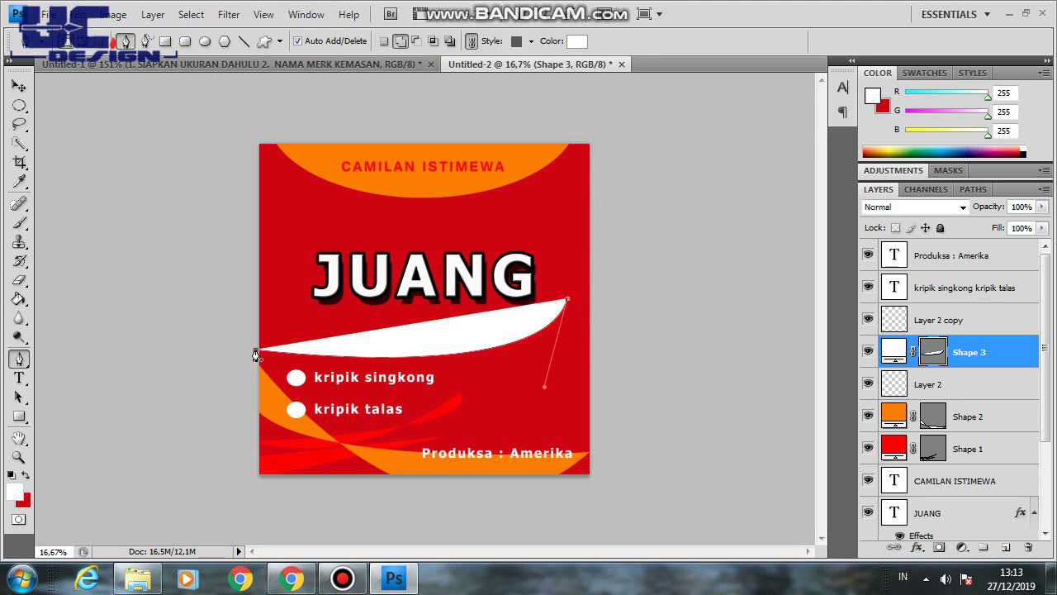
drag(256, 351, 465, 500)
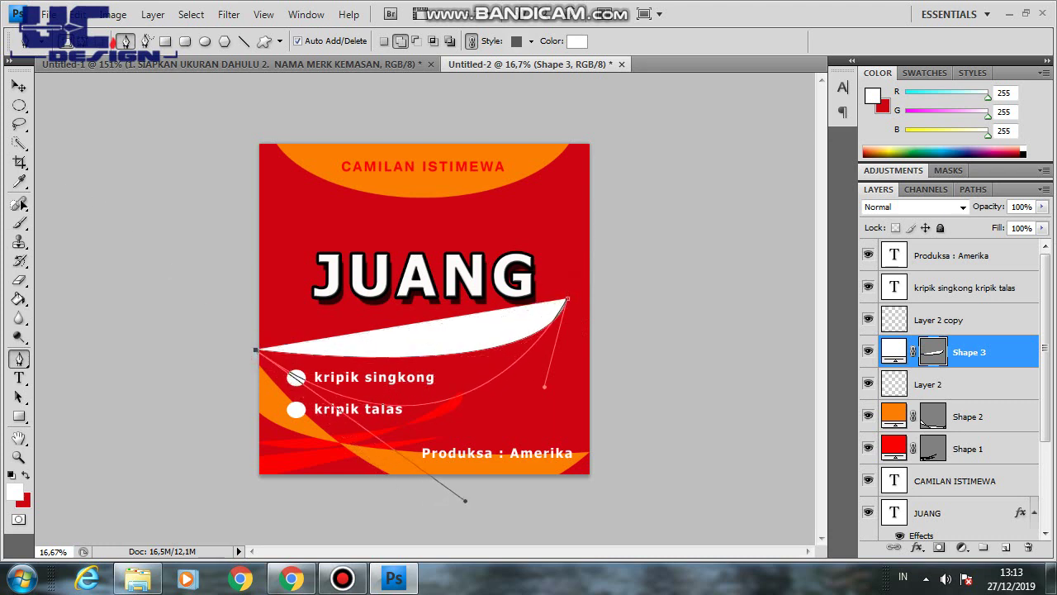
drag(45, 199, 18, 270)
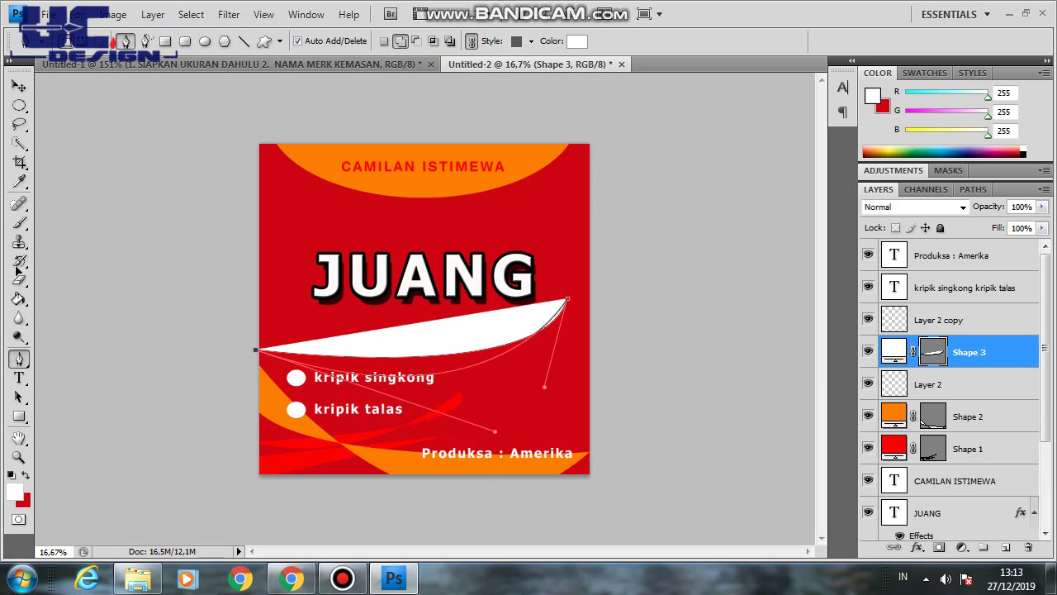
key(Return)
Stretch the white swoosh (Shape 3) taller toward the right edge with Free Transform.
click(19, 86)
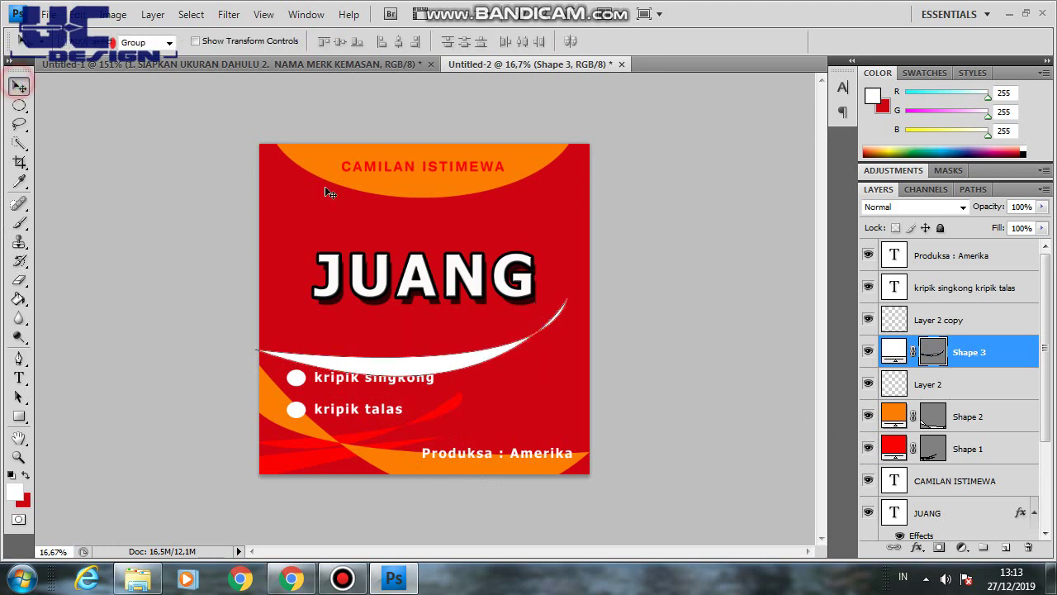
click(957, 352)
key(ctrl+t)
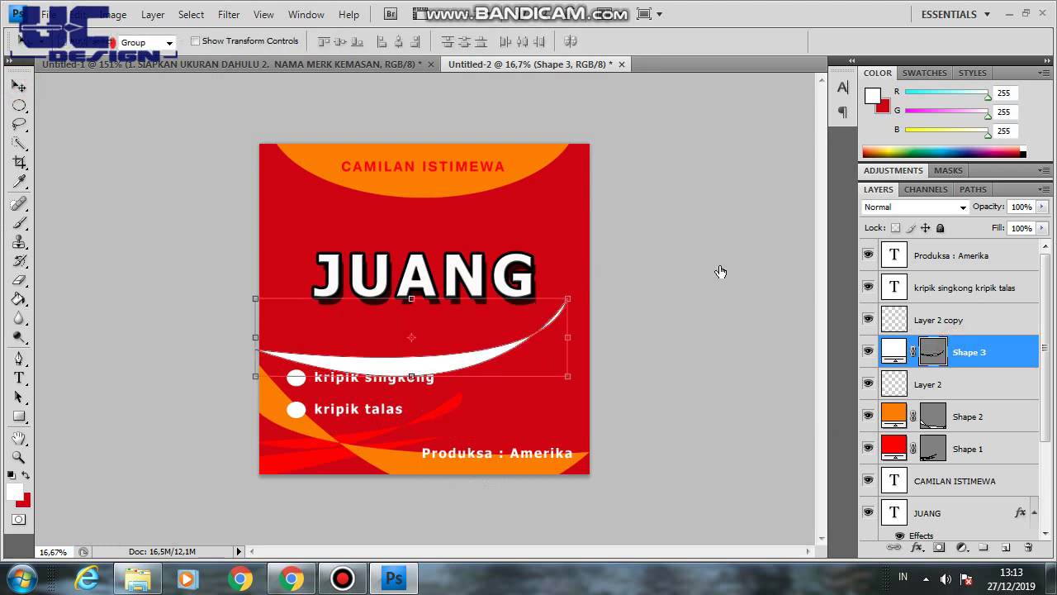
drag(567, 298, 588, 257)
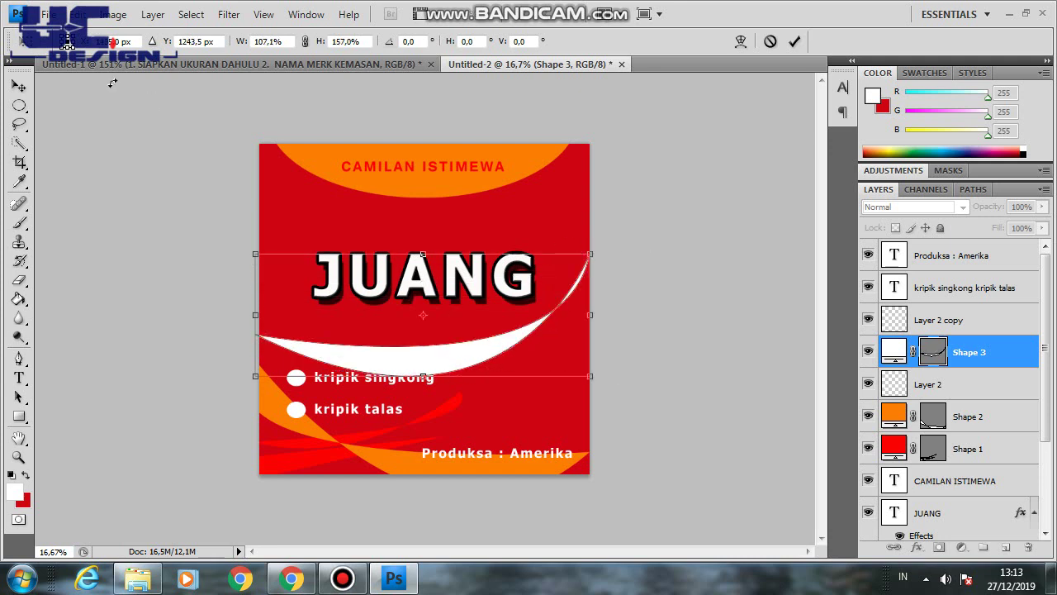
click(19, 86)
click(439, 216)
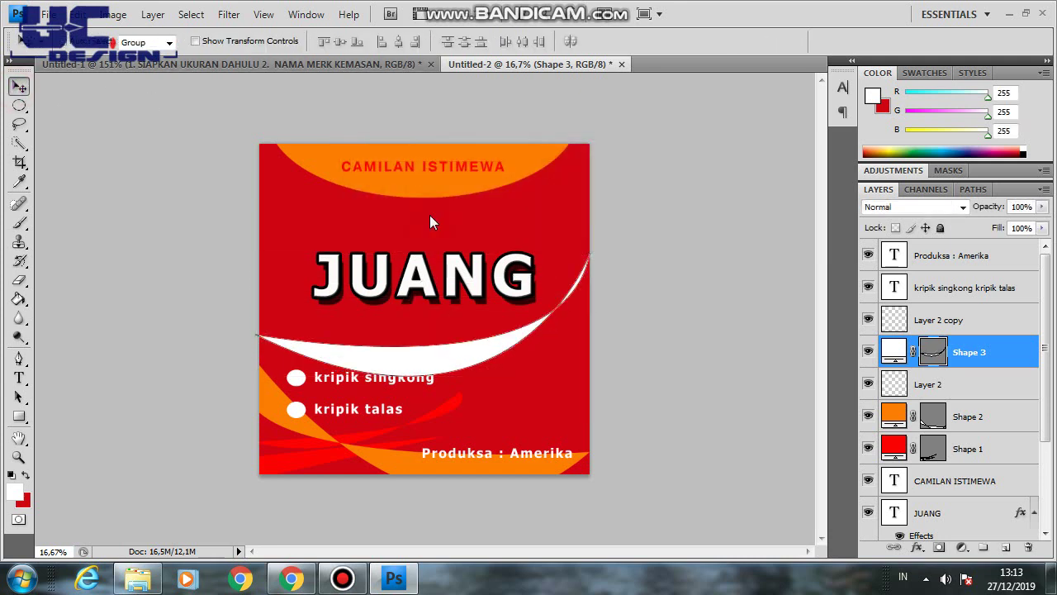
Raise the orange Shape 2 swoosh behind the white one and select both shape layers.
click(973, 417)
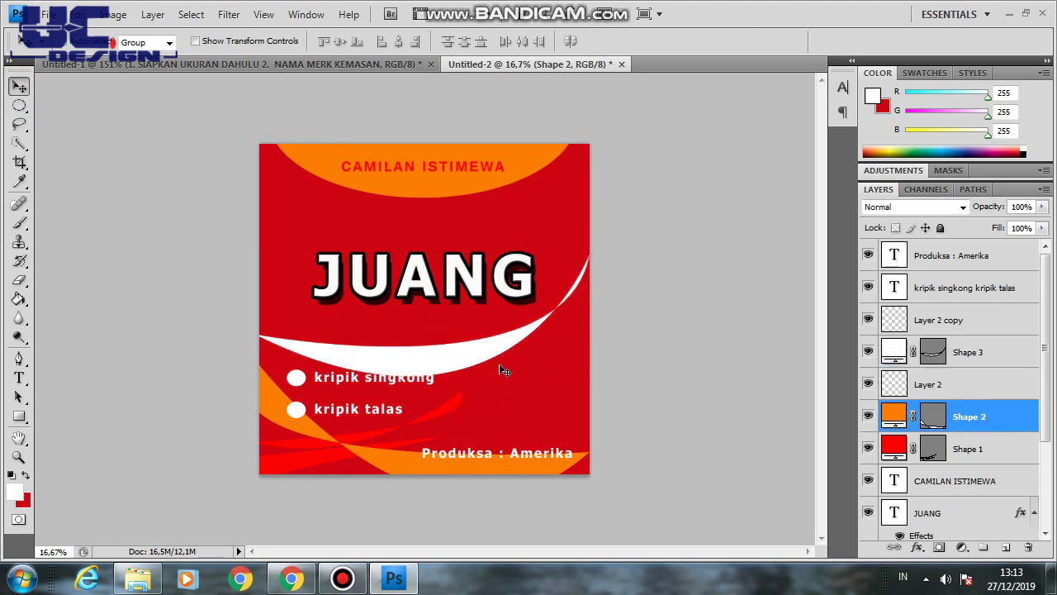
drag(500, 341, 493, 218)
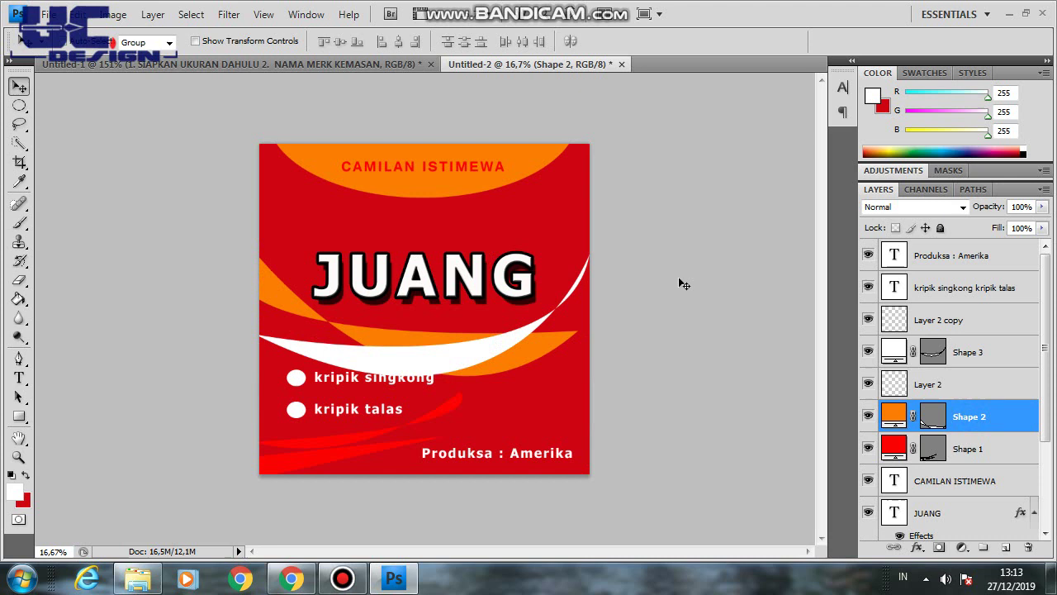
ctrl+click(935, 353)
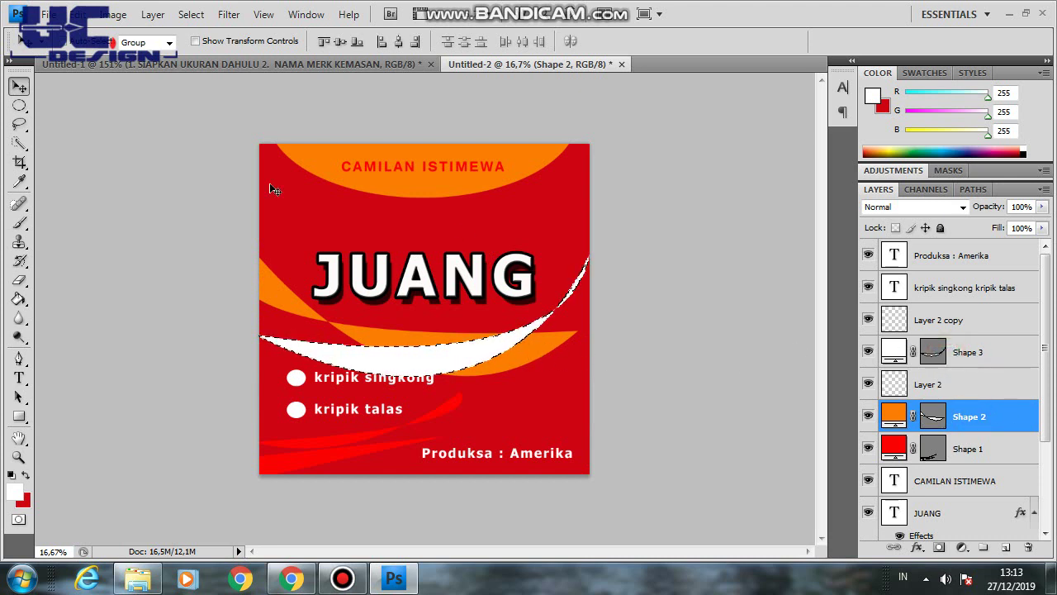
click(19, 105)
click(148, 114)
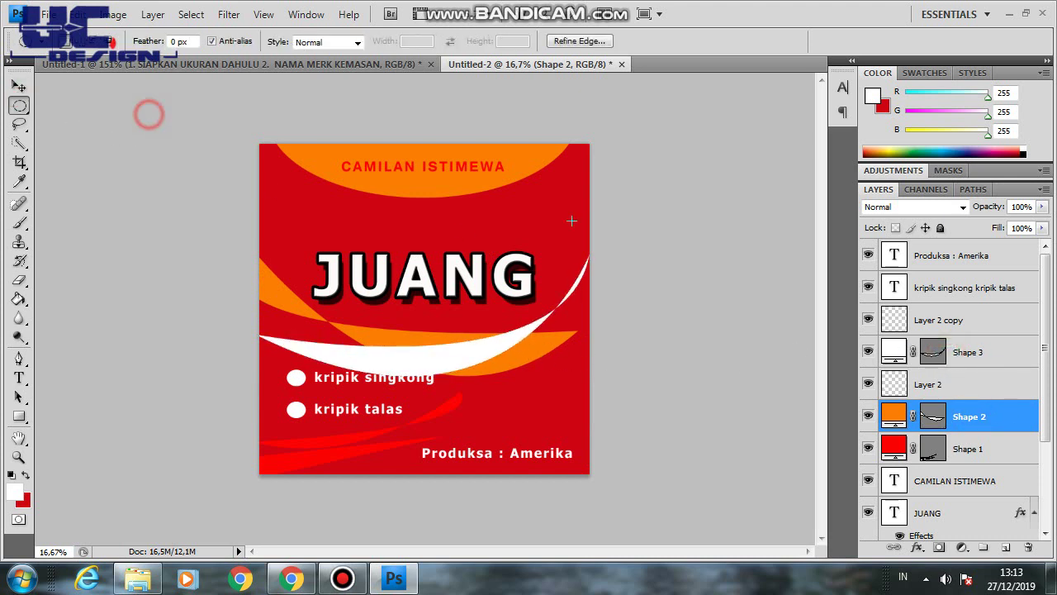
ctrl+click(975, 355)
click(19, 86)
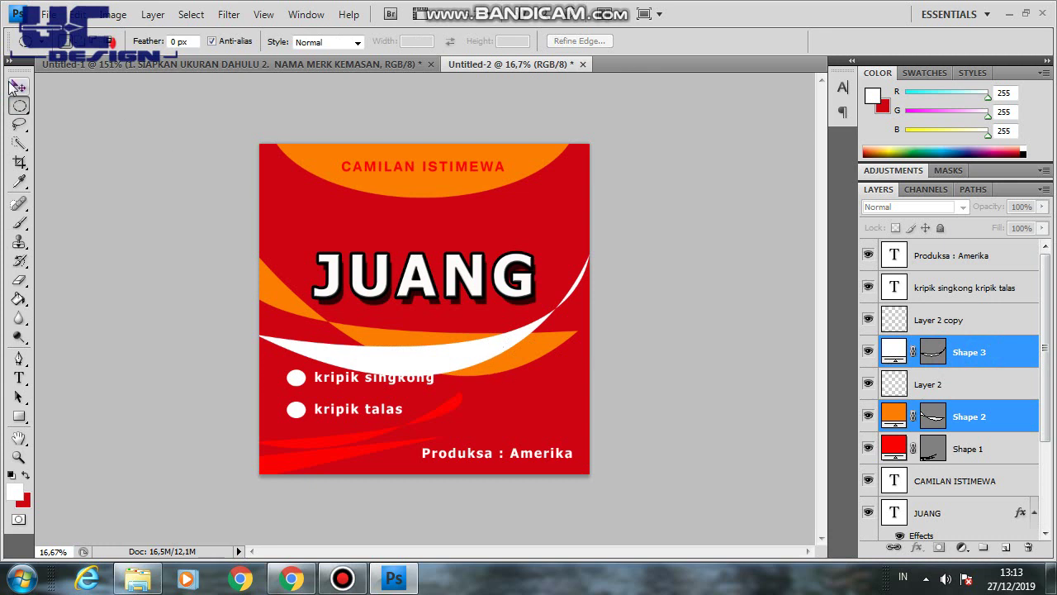
Shift both swooshes down-left and move the JUANG layer above them.
mouse_move(522, 377)
mouse_down()
mouse_move(471, 442)
mouse_move(471, 281)
mouse_move(501, 311)
mouse_move(508, 296)
mouse_up()
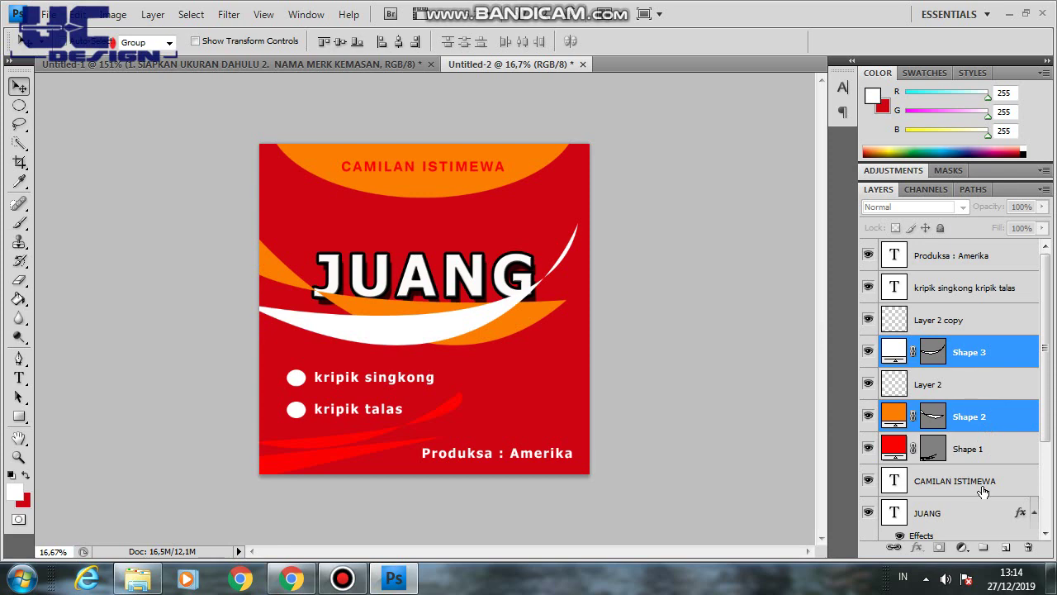
click(950, 512)
drag(958, 446, 922, 281)
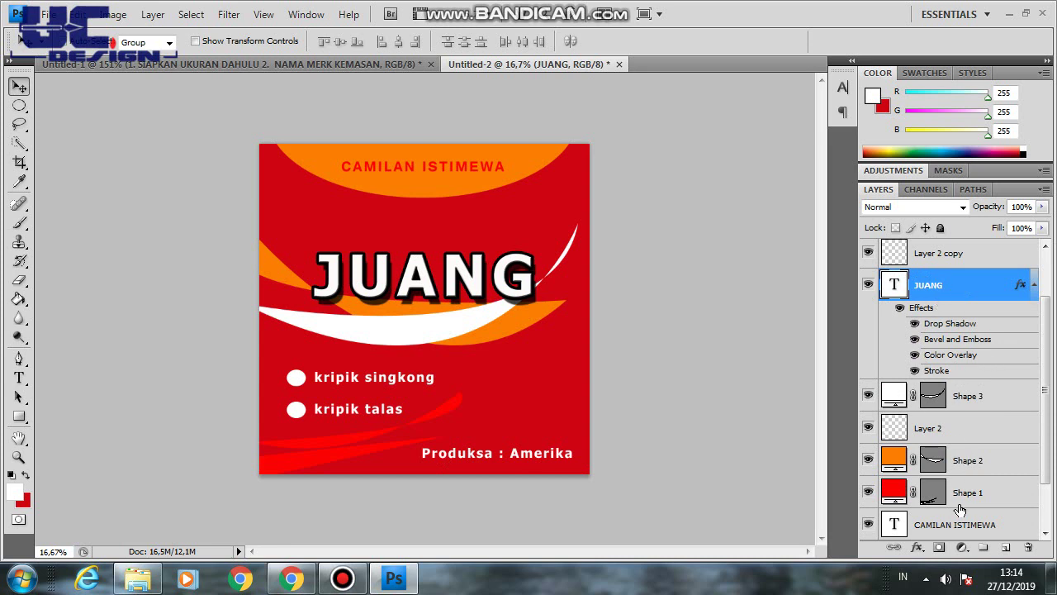
Set the Produksa : Amerika tracking to 0 and shift it slightly right.
scroll(955, 440, up, 2)
click(955, 261)
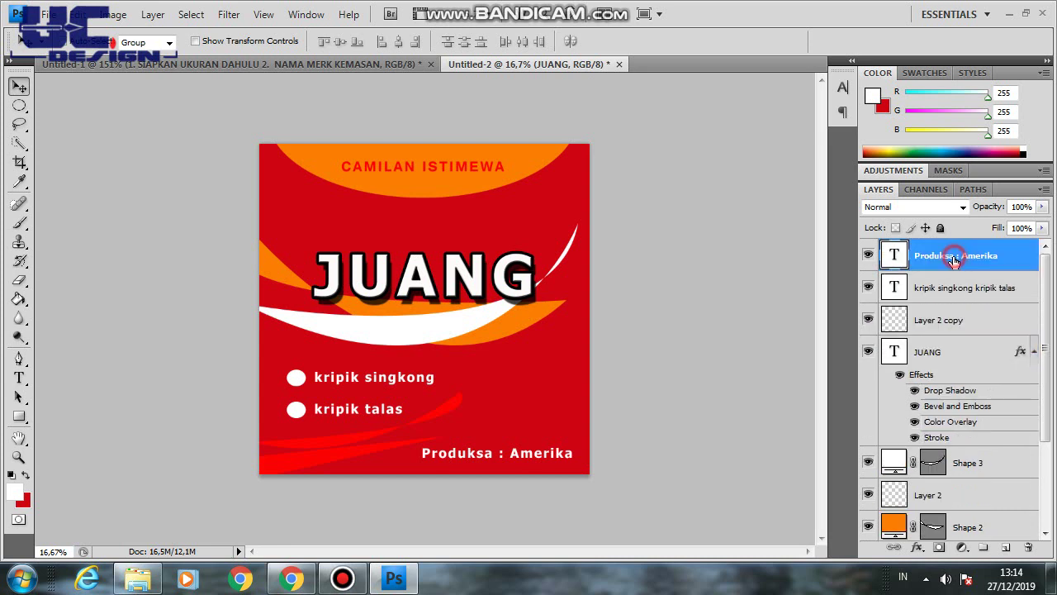
key(t)
click(575, 42)
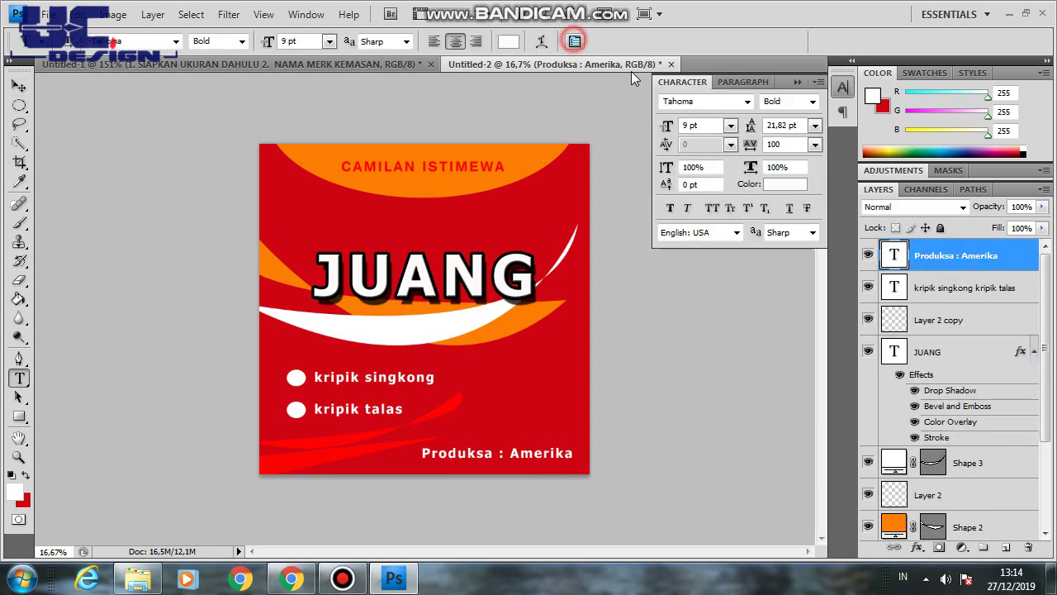
click(816, 144)
click(795, 280)
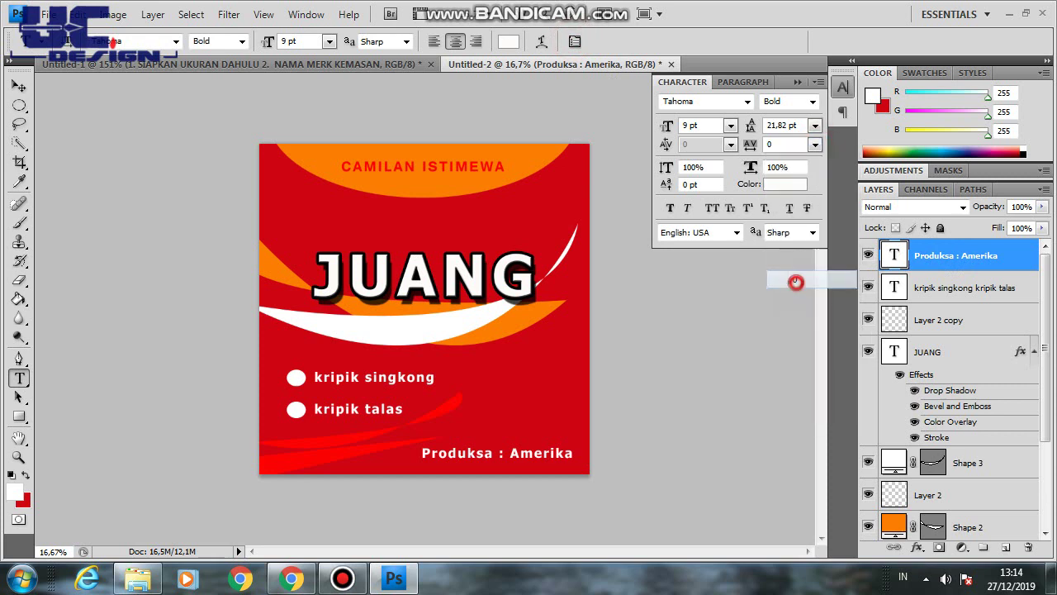
click(798, 81)
click(18, 85)
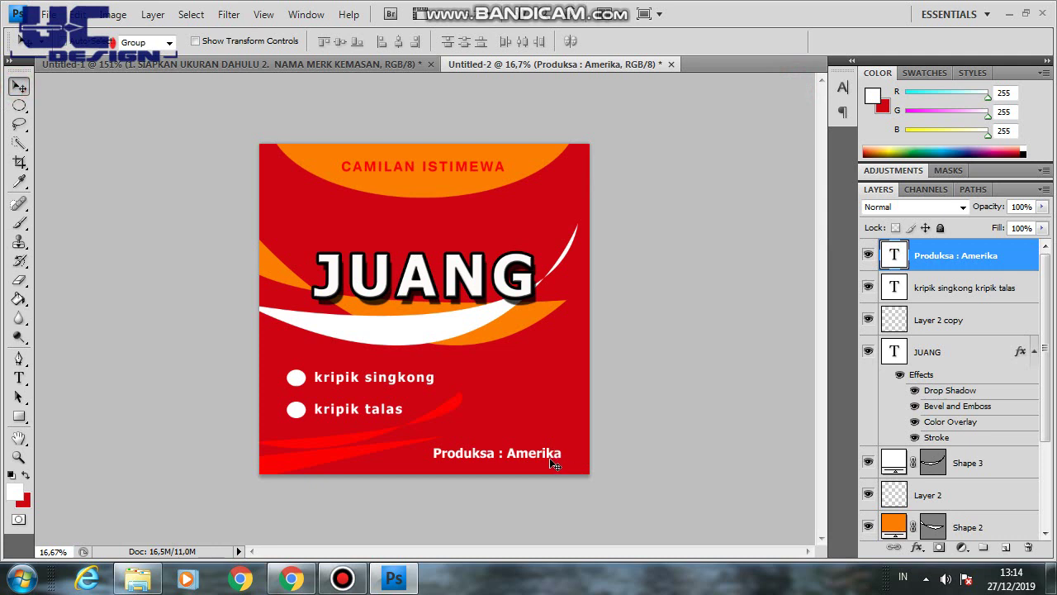
drag(550, 460, 557, 461)
Raise the JUANG title a little higher on the sticker.
click(929, 347)
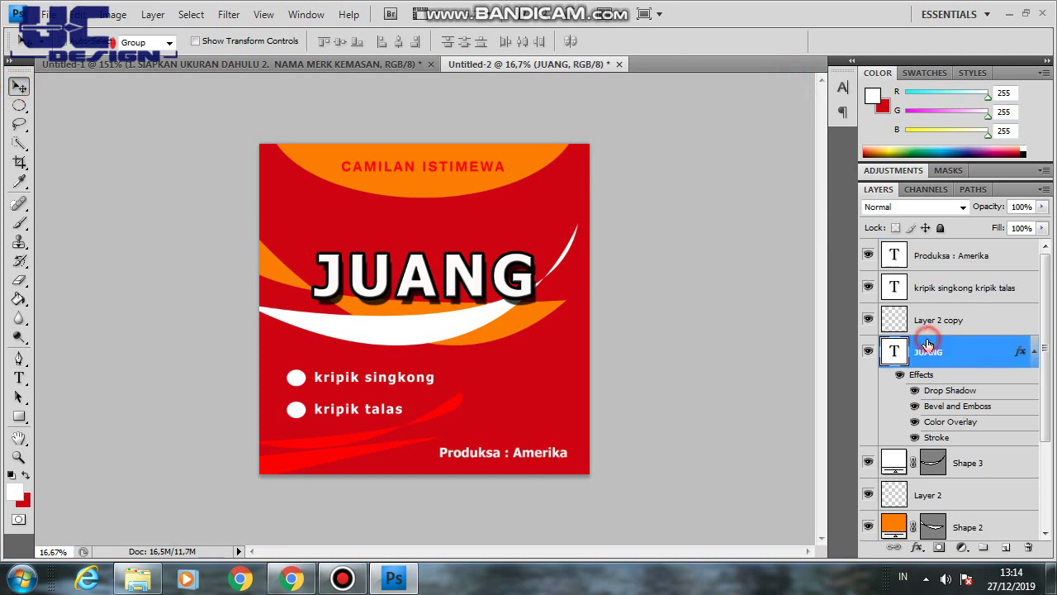
drag(479, 289, 475, 266)
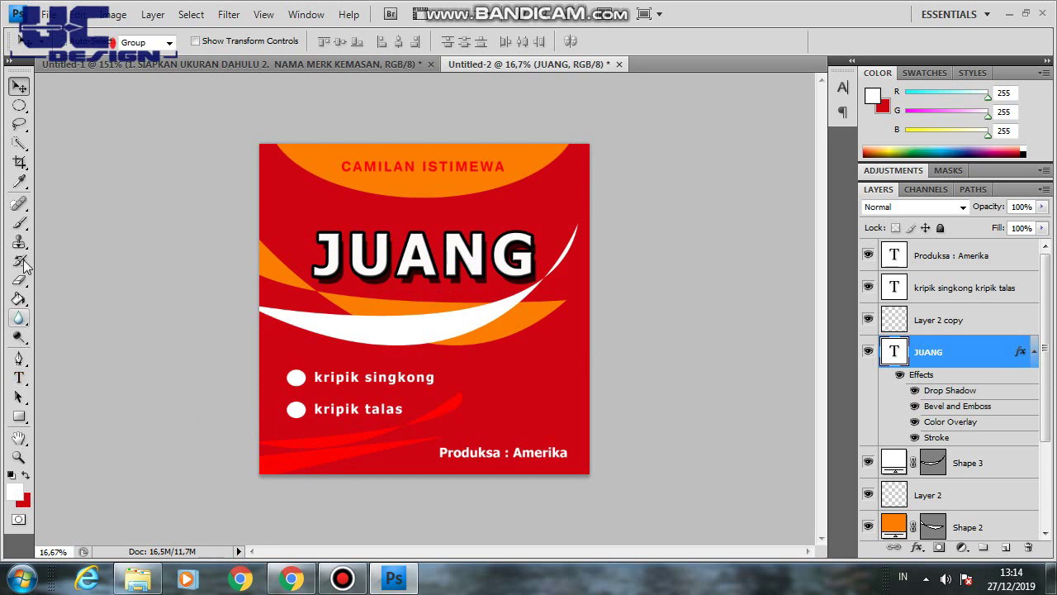
click(20, 106)
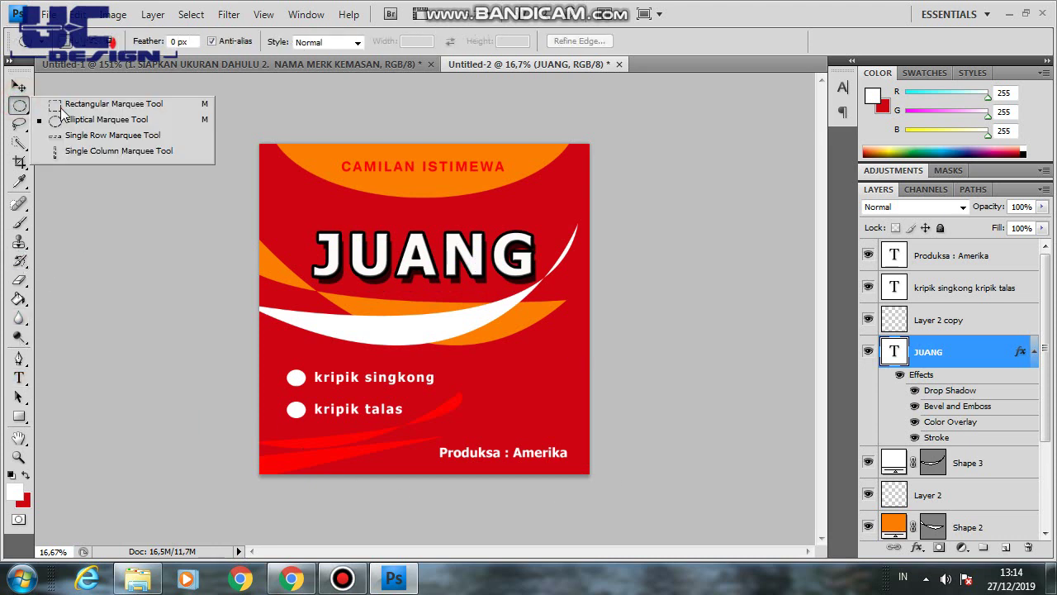
Fill a rectangular selection white on a new Layer 3 at the sticker's bottom left.
click(61, 101)
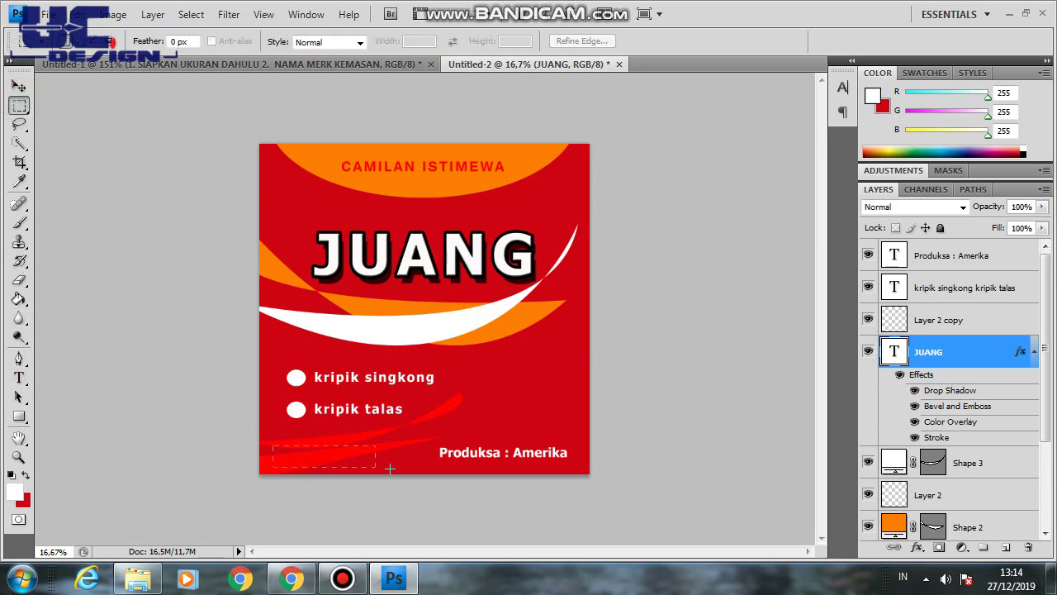
drag(390, 469, 425, 470)
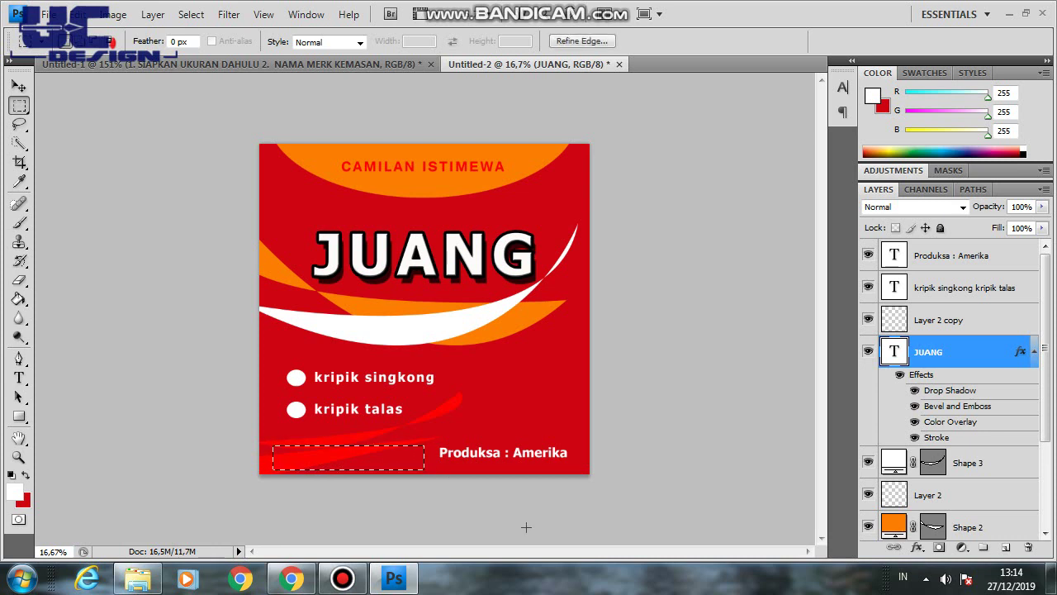
click(1006, 549)
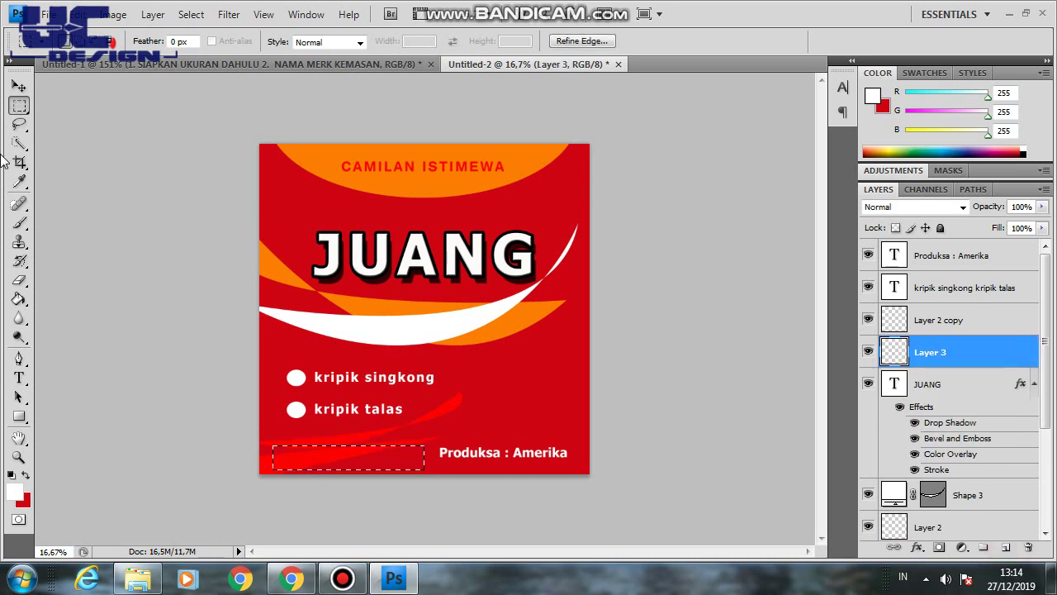
click(22, 303)
click(322, 450)
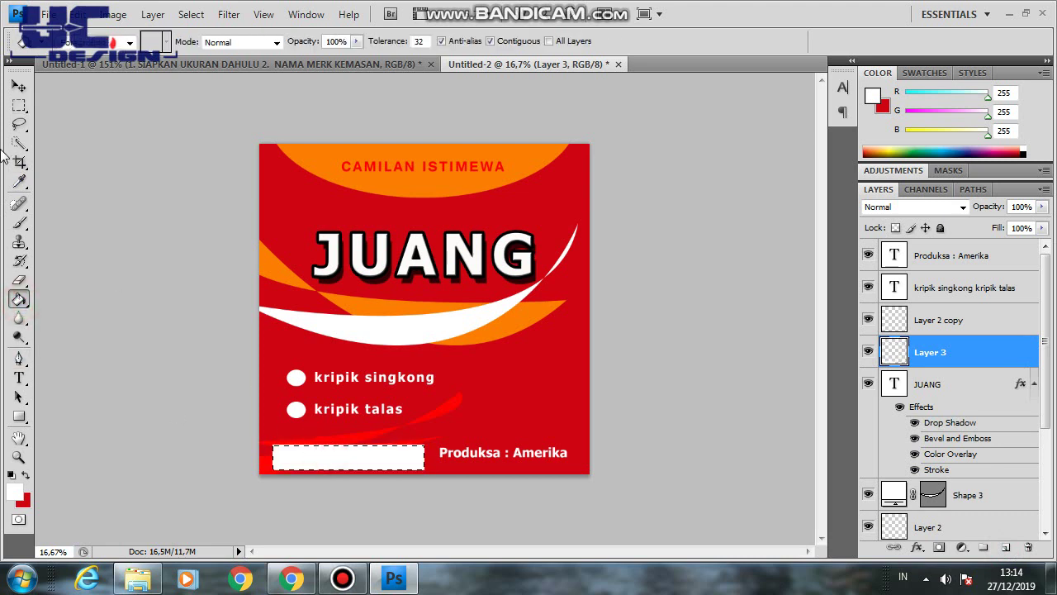
click(20, 106)
click(152, 105)
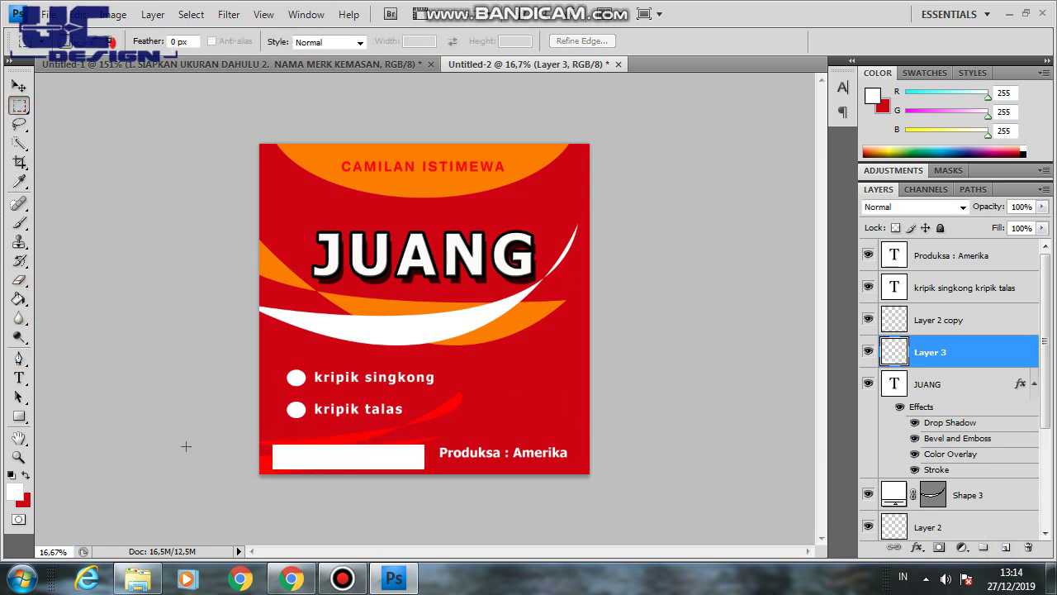
click(19, 377)
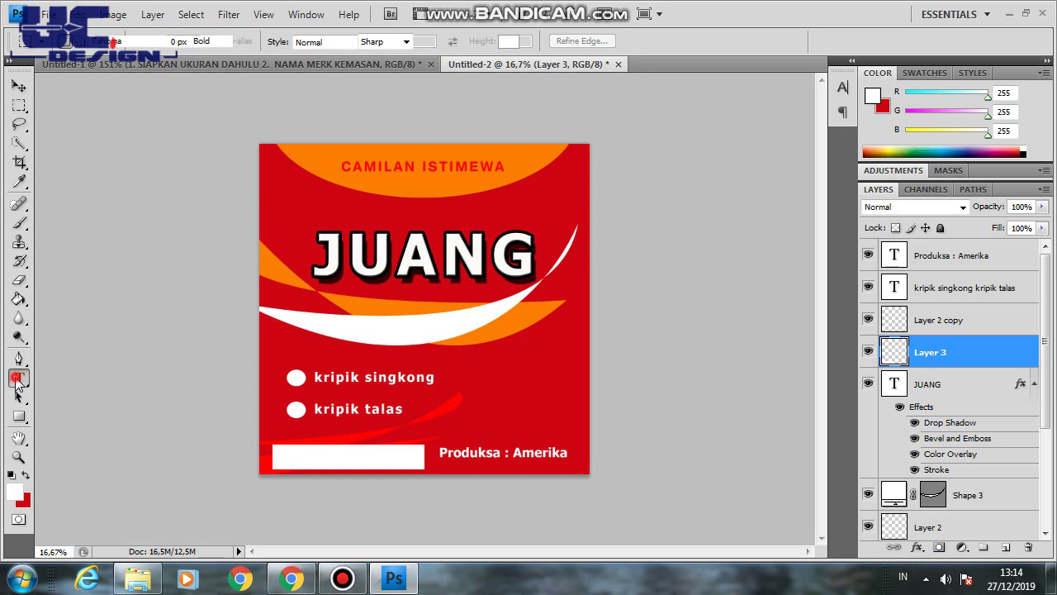
Type 'exp' inside the white box and make the text black.
click(281, 454)
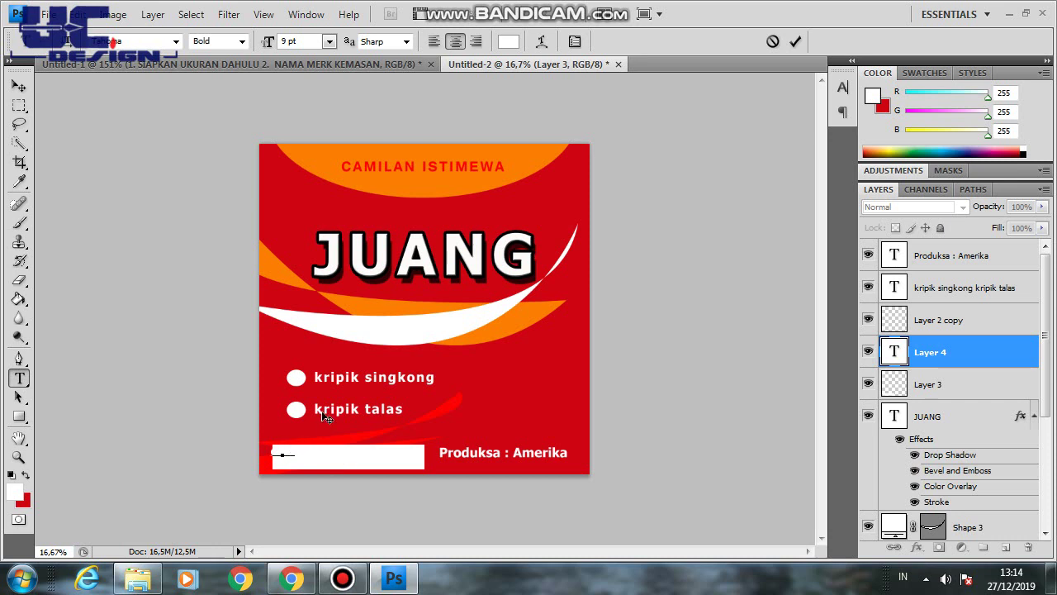
click(18, 85)
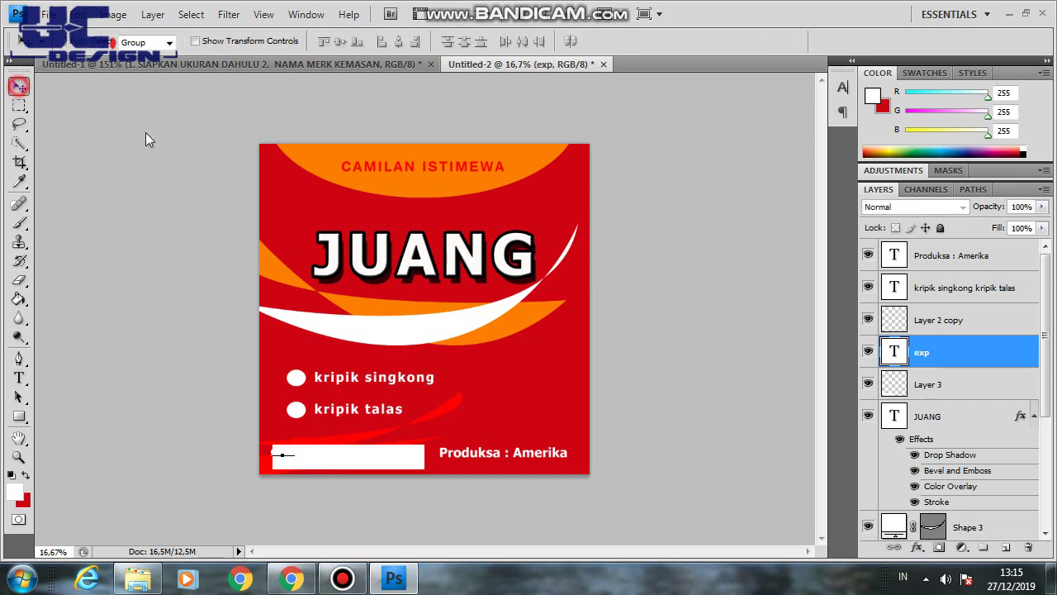
key(t)
click(503, 46)
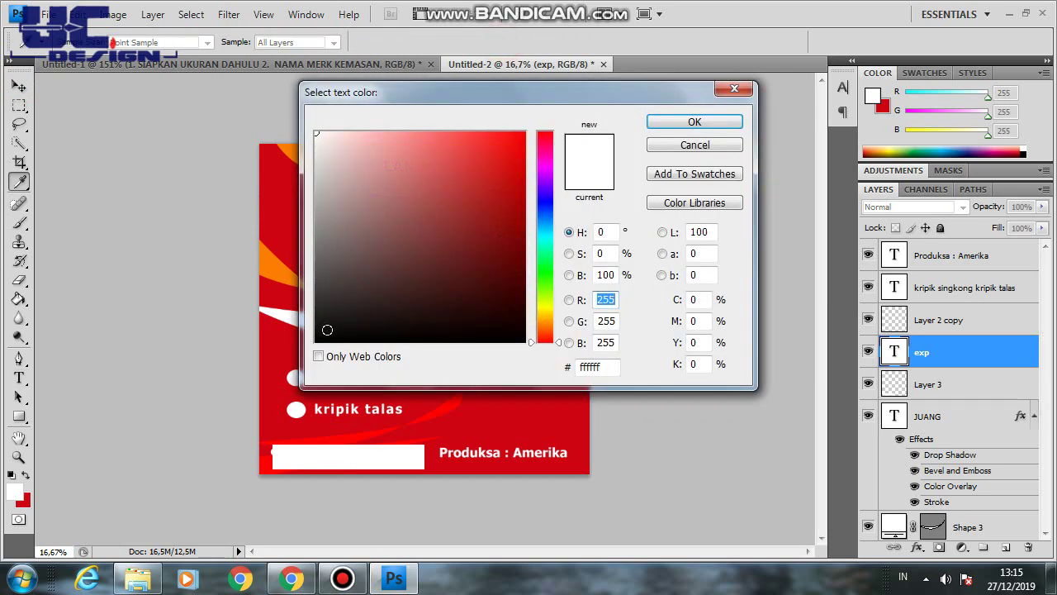
click(318, 338)
click(708, 129)
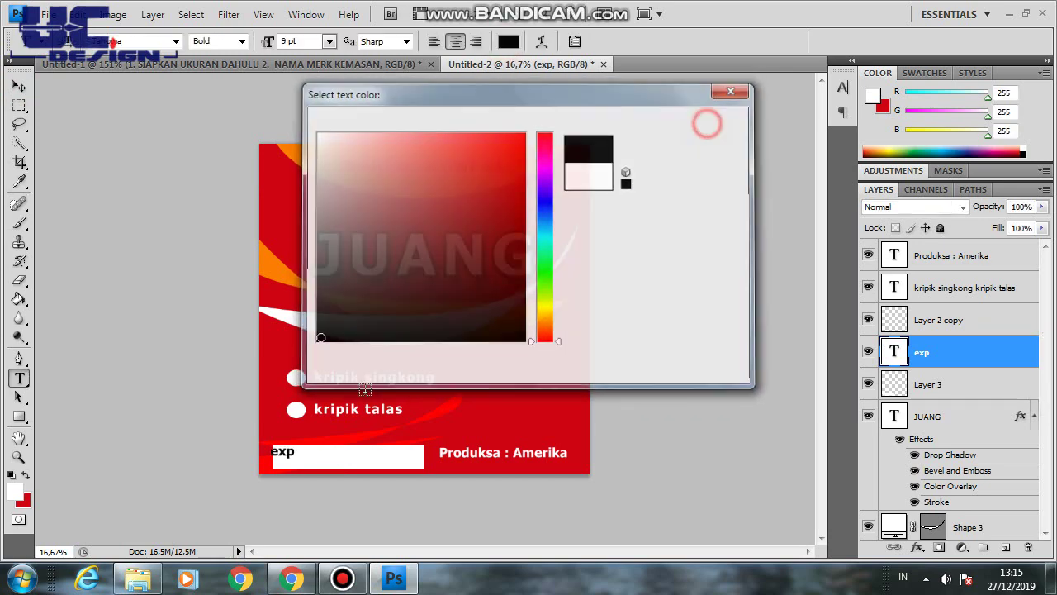
Complete the label as 'exp :', position it in the box, and select it with the box layer.
click(289, 459)
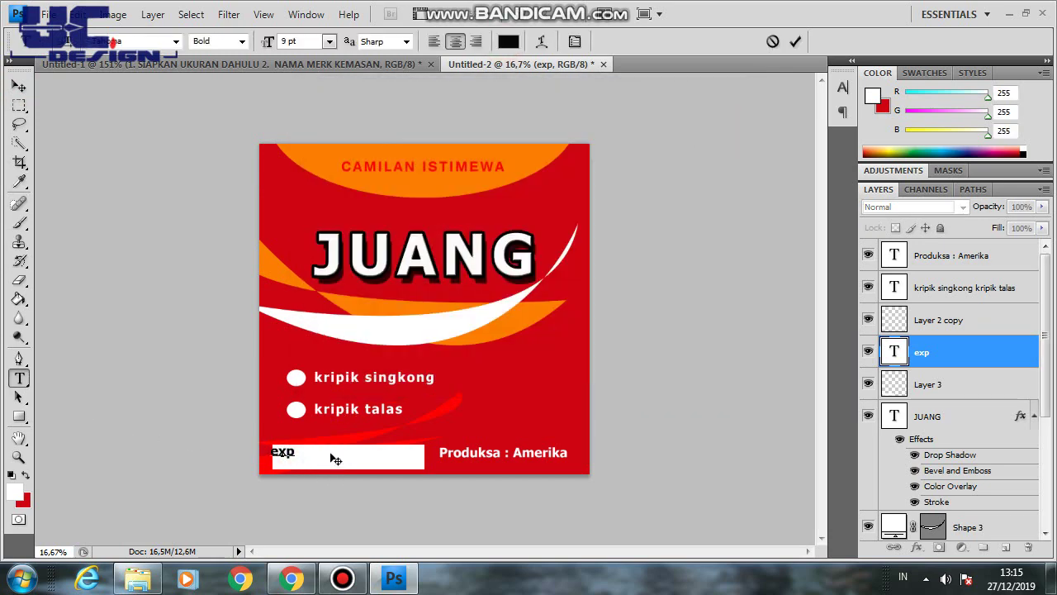
text( :)
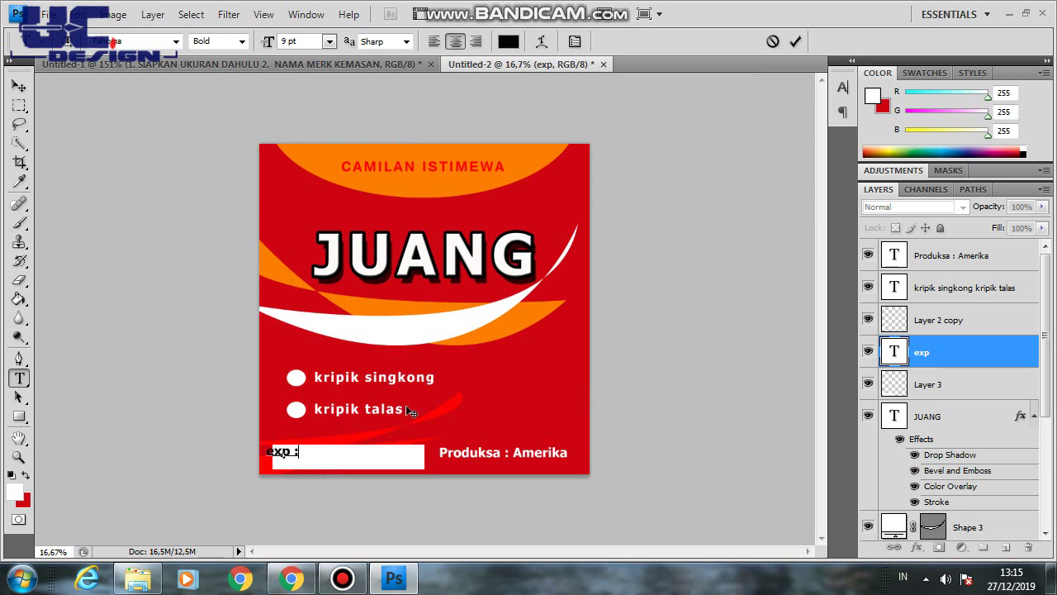
click(19, 85)
drag(294, 455, 310, 459)
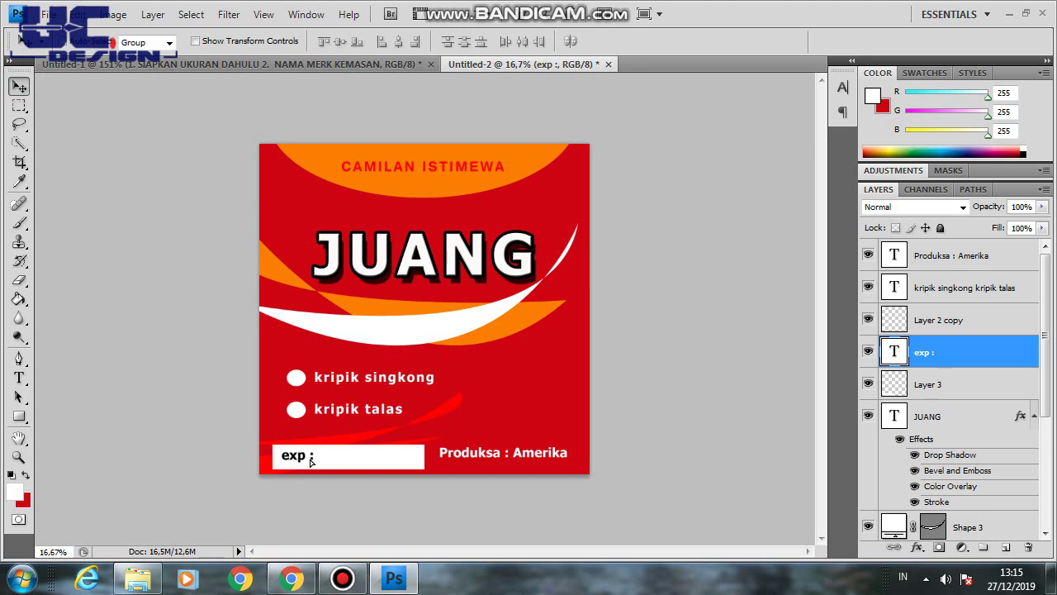
click(973, 381)
ctrl+click(948, 352)
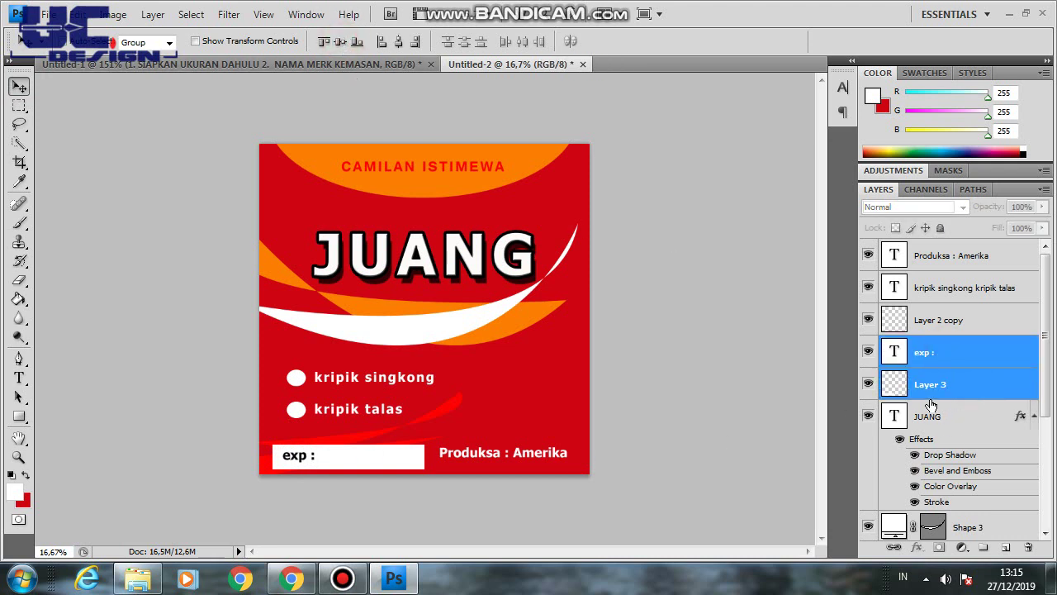
Add a black Stroke layer style to the white exp box on Layer 3.
click(944, 352)
click(944, 383)
click(916, 548)
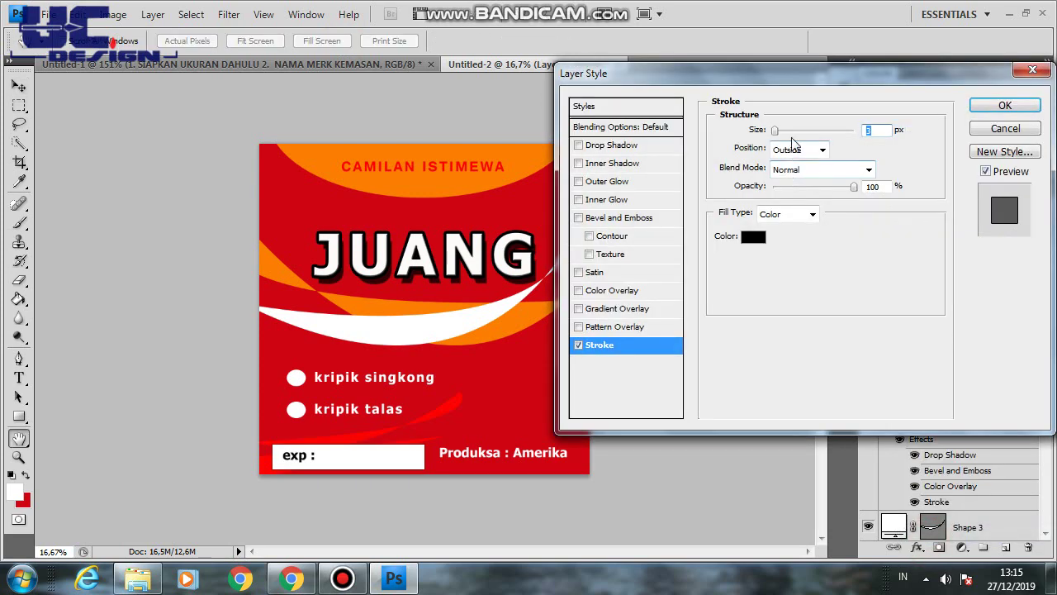
drag(779, 133, 781, 134)
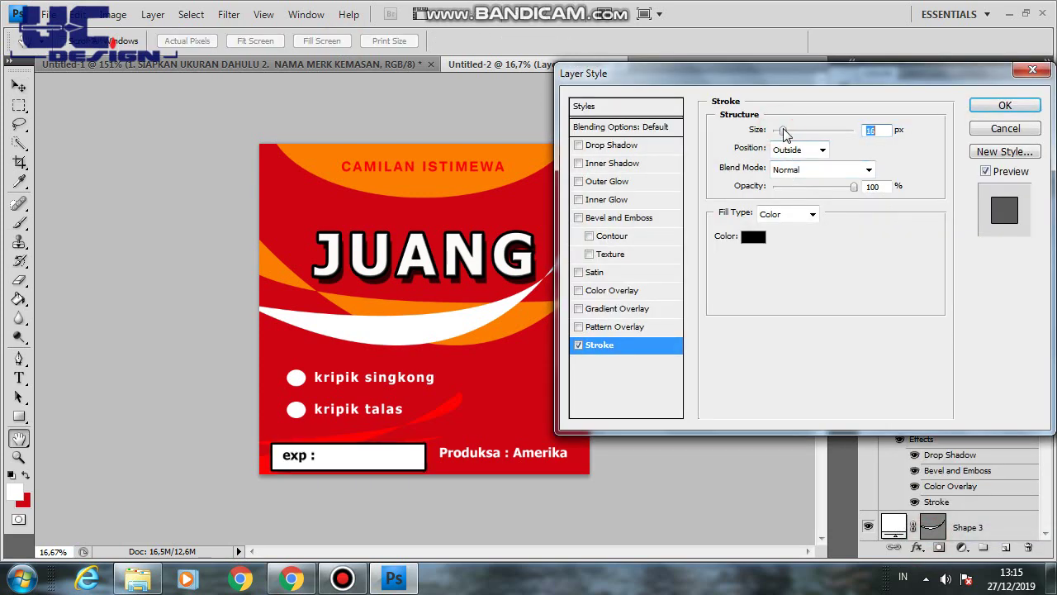
click(1006, 105)
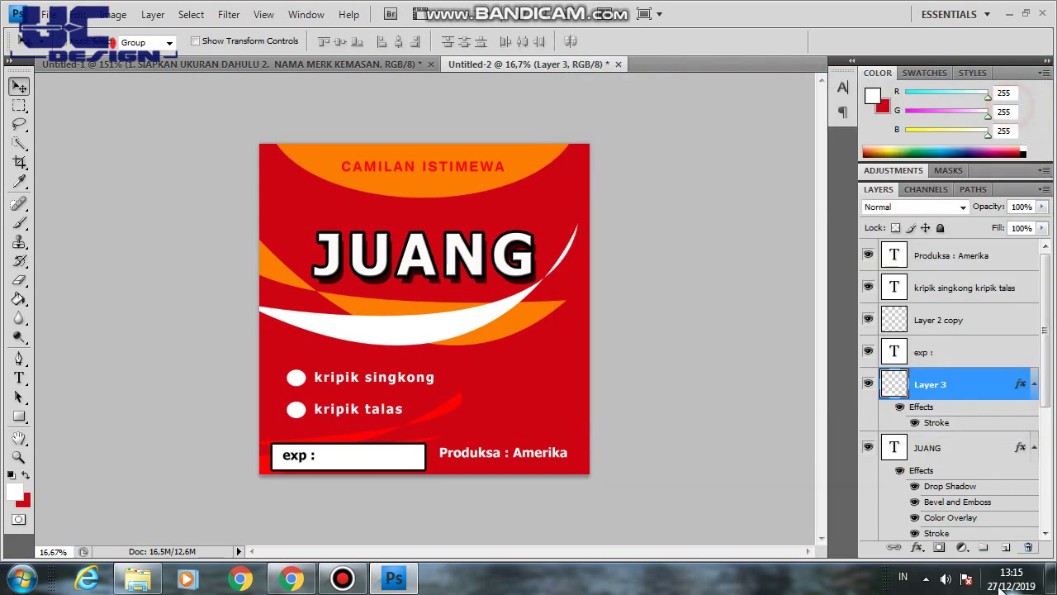
Vertically center 'Produksa : Amerika' with the box, then nudge the box and raise the 'exp :' label.
ctrl+click(949, 256)
click(336, 42)
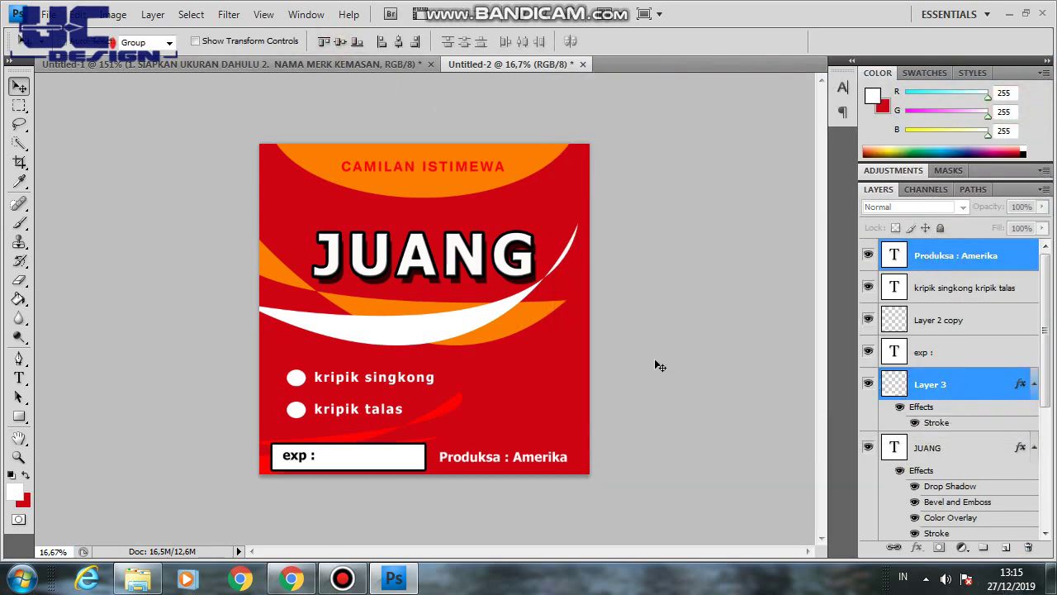
drag(453, 462, 457, 457)
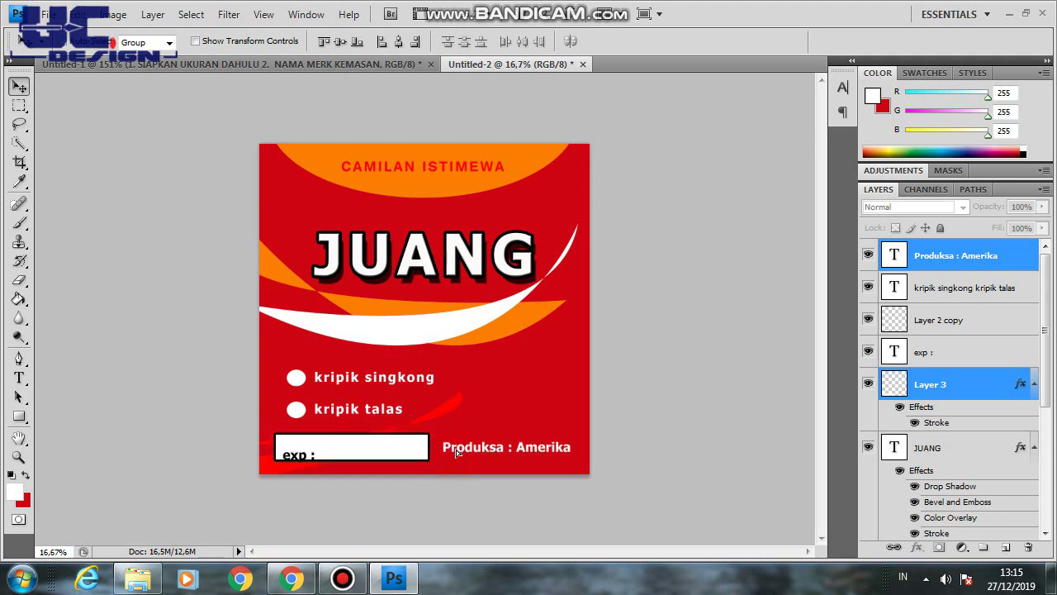
click(927, 361)
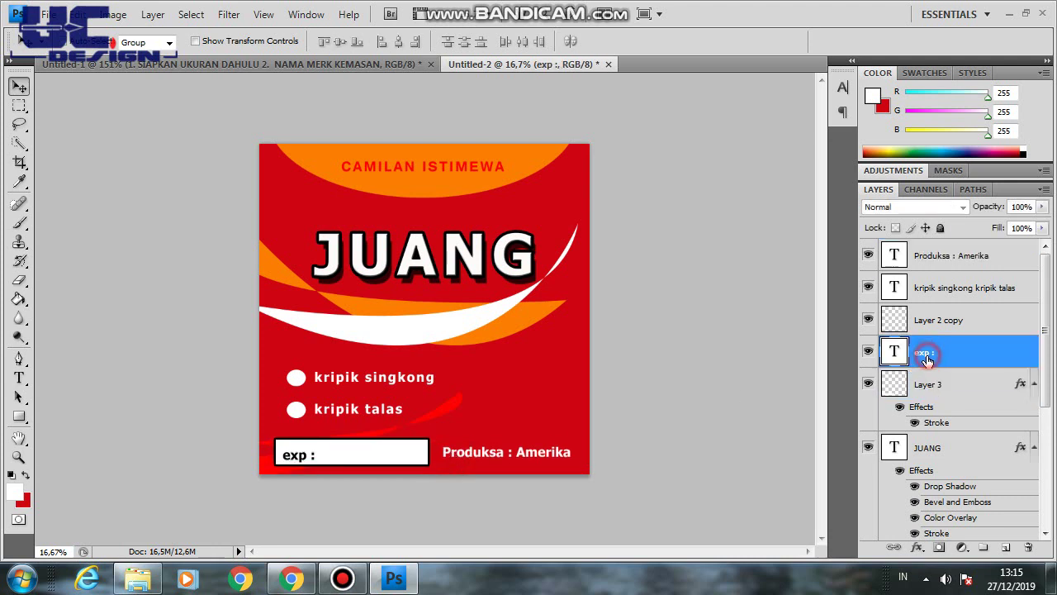
drag(474, 466, 475, 463)
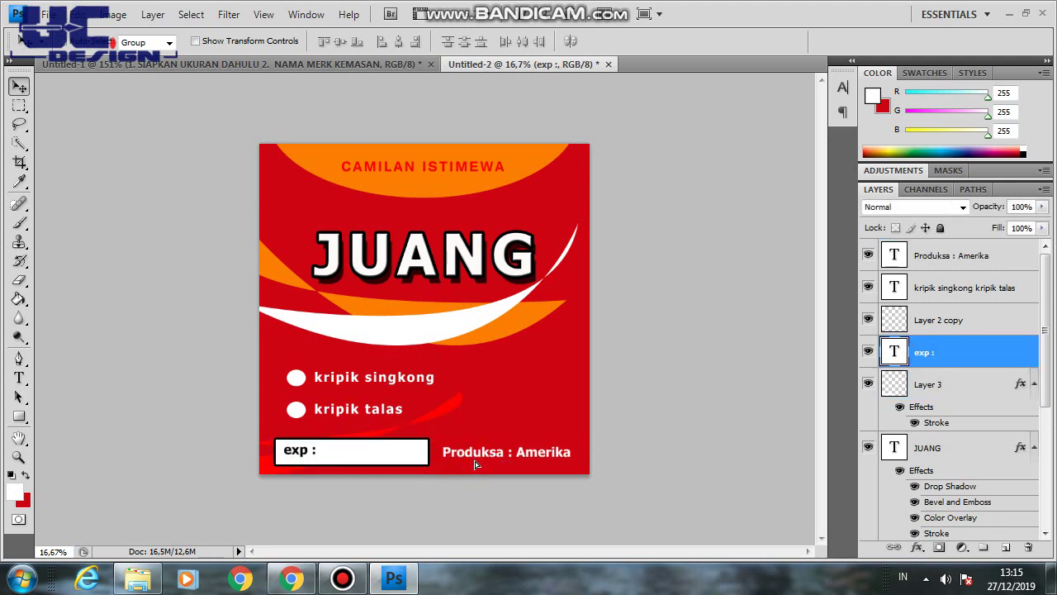